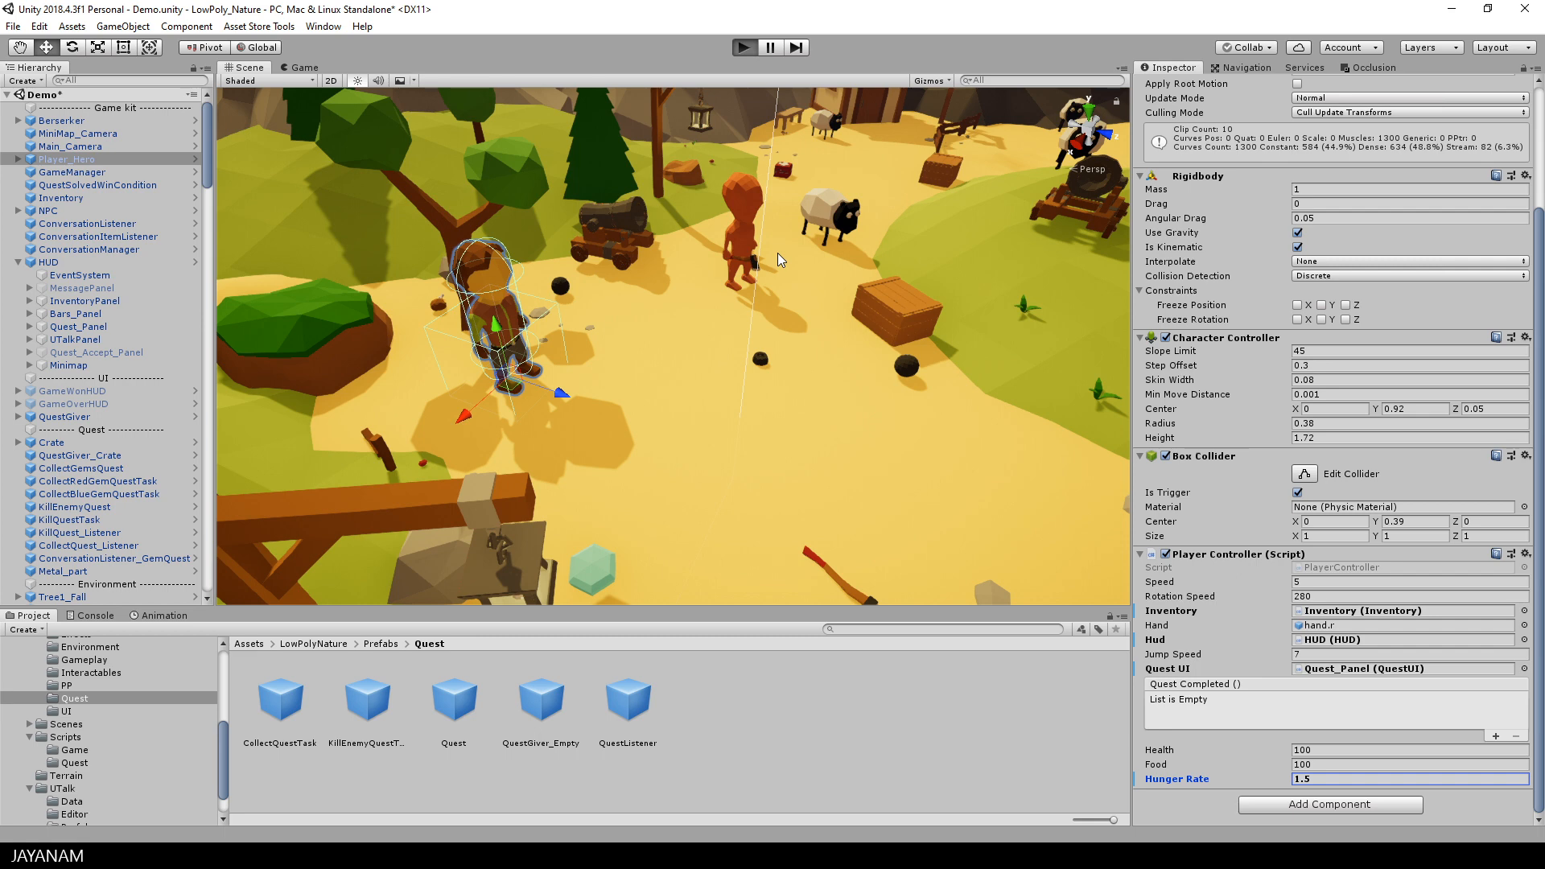
Step: Start play mode, walk to the NPC by the campfire and accept the gem-collecting quest with "Alright, why not"
{"action": "key", "text": "ctrl+p"}
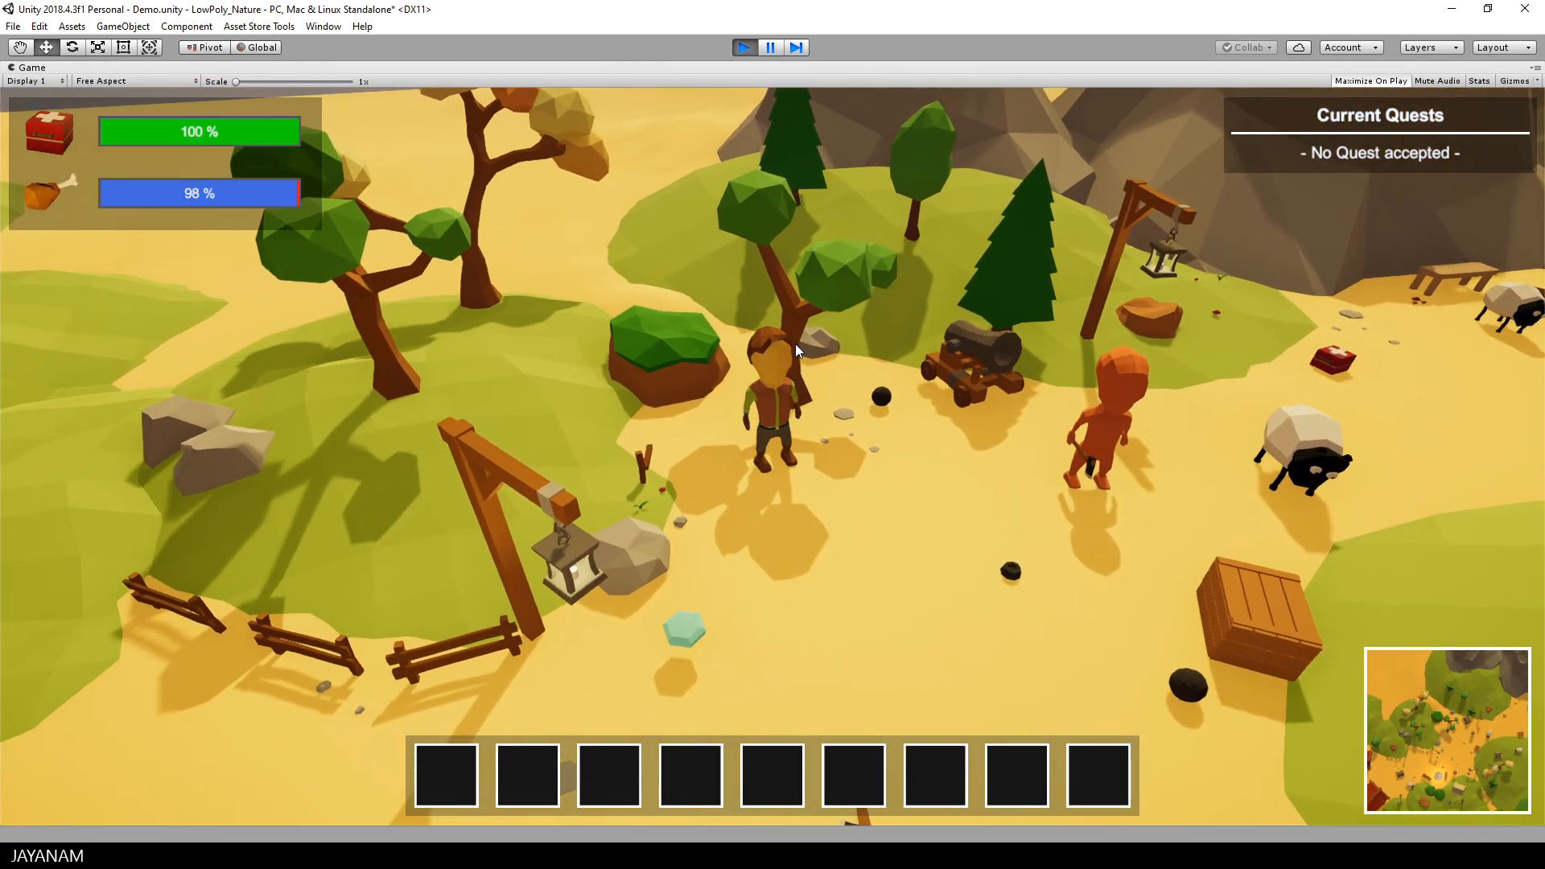
{"action": "key", "text": "s"}
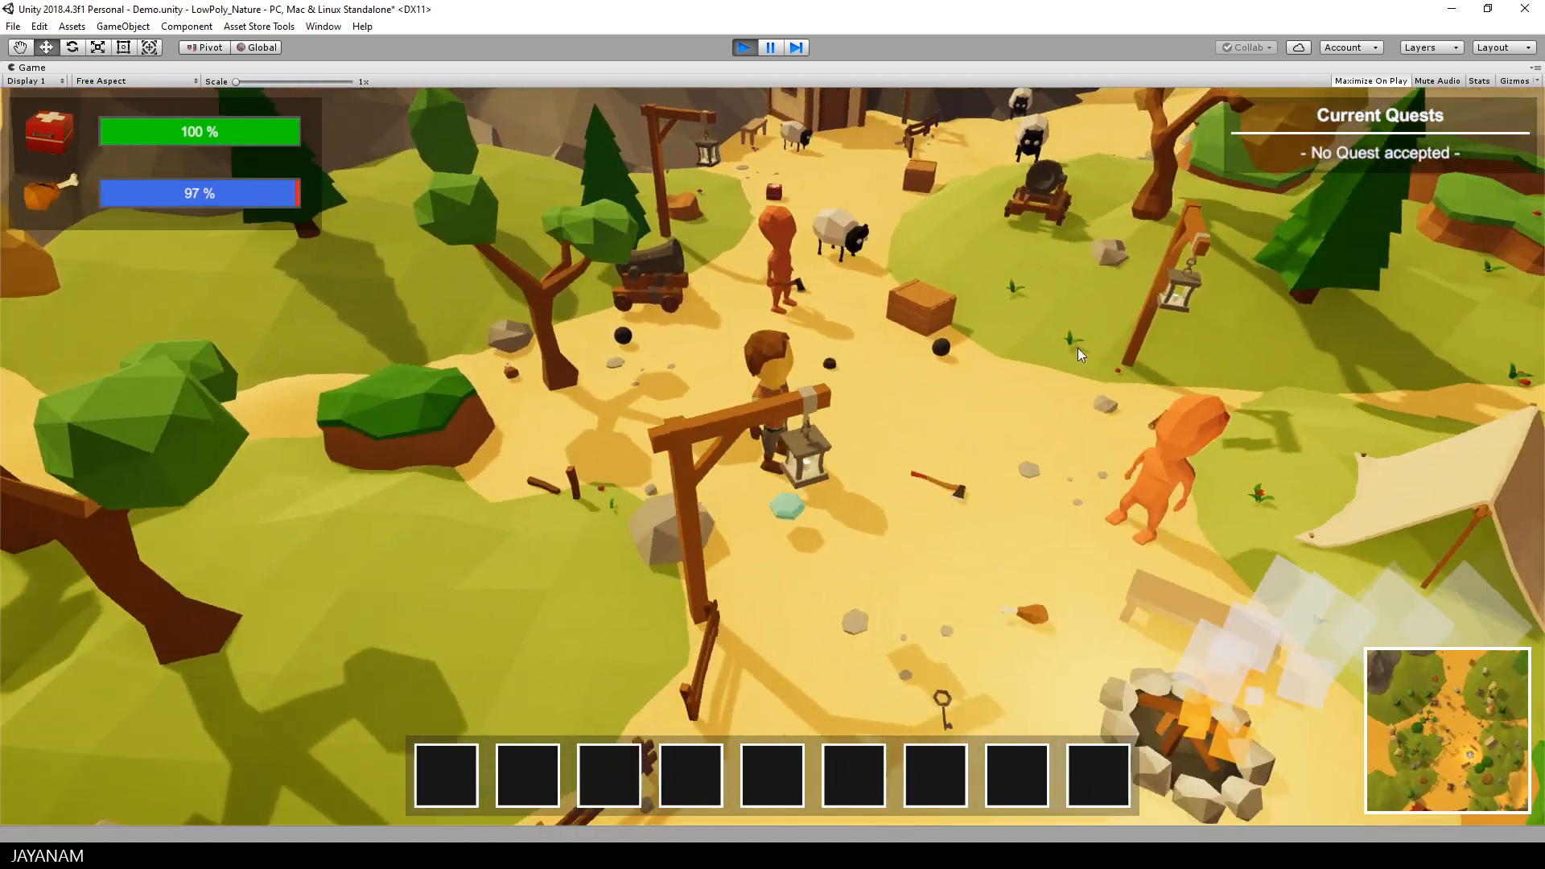
{"action": "key", "text": "d"}
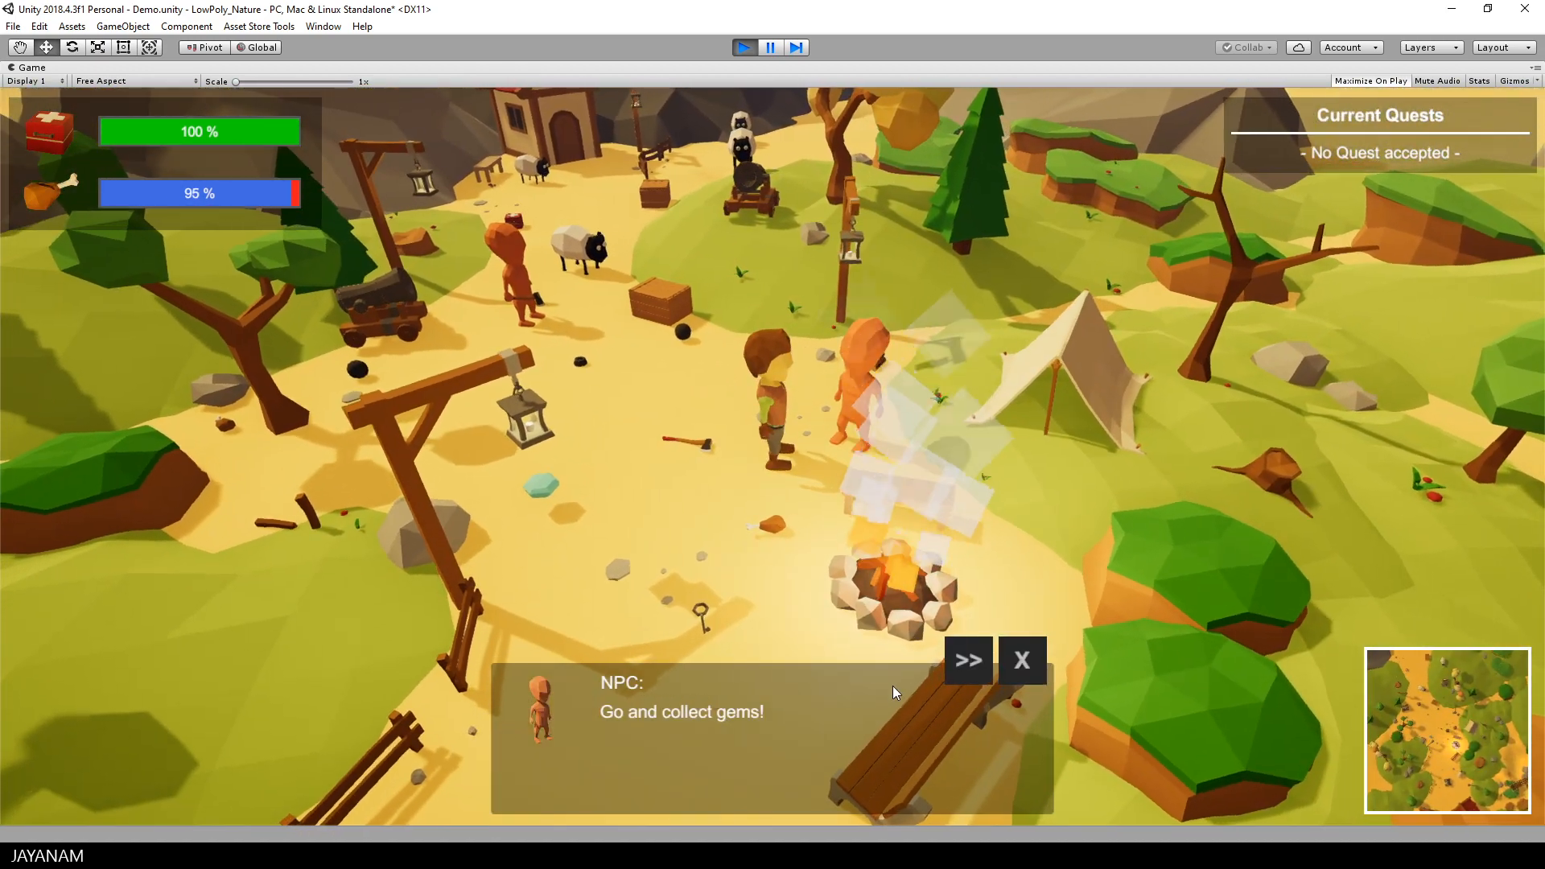
{"action": "left_click", "coordinate": [968, 660]}
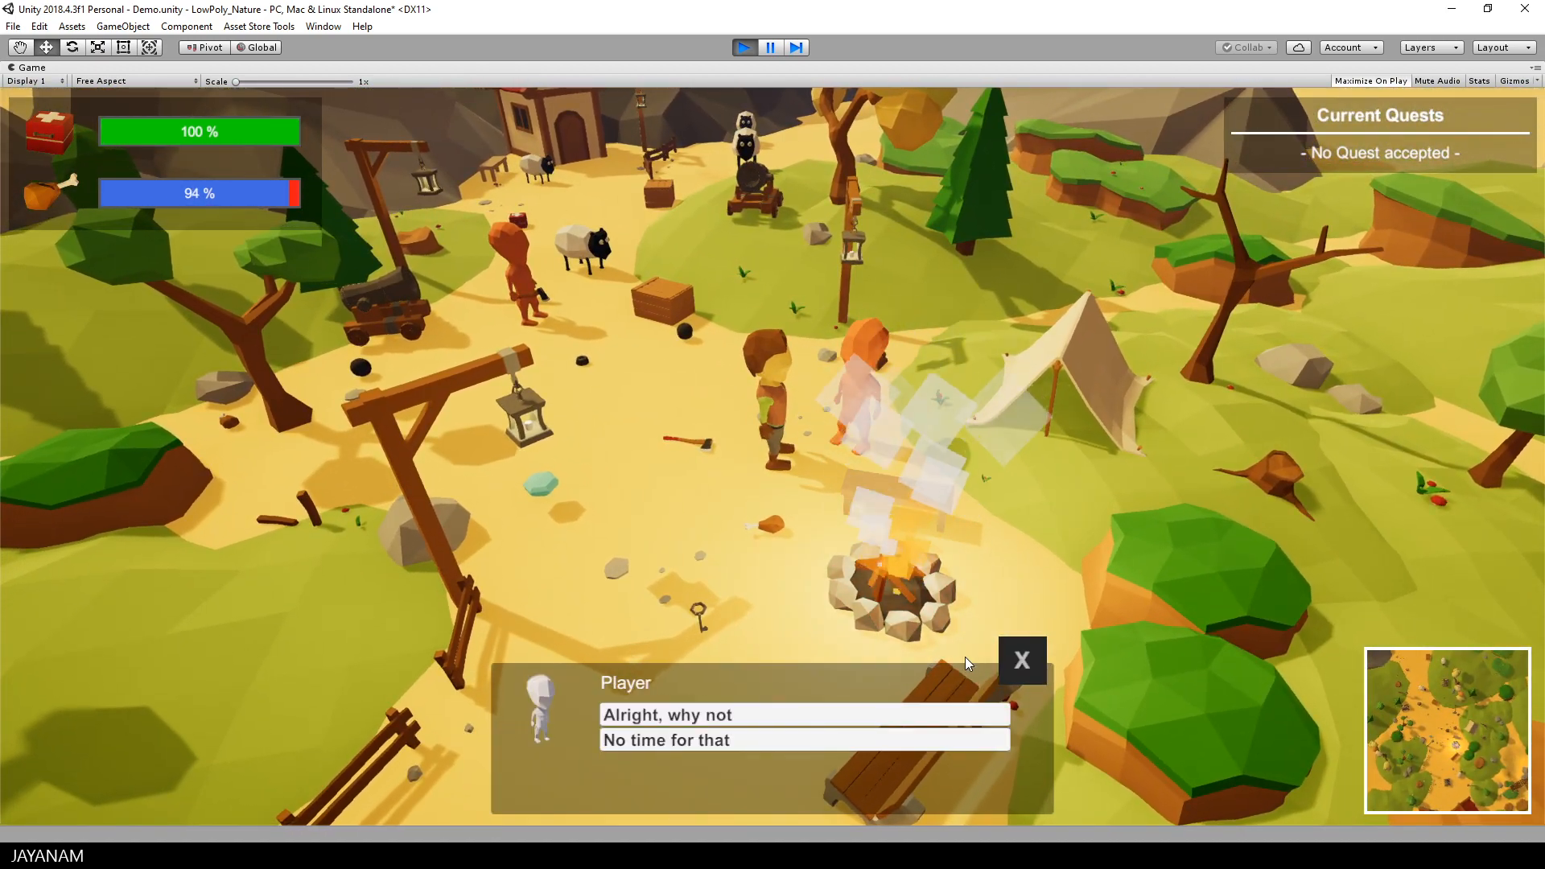
{"action": "left_click", "coordinate": [719, 718]}
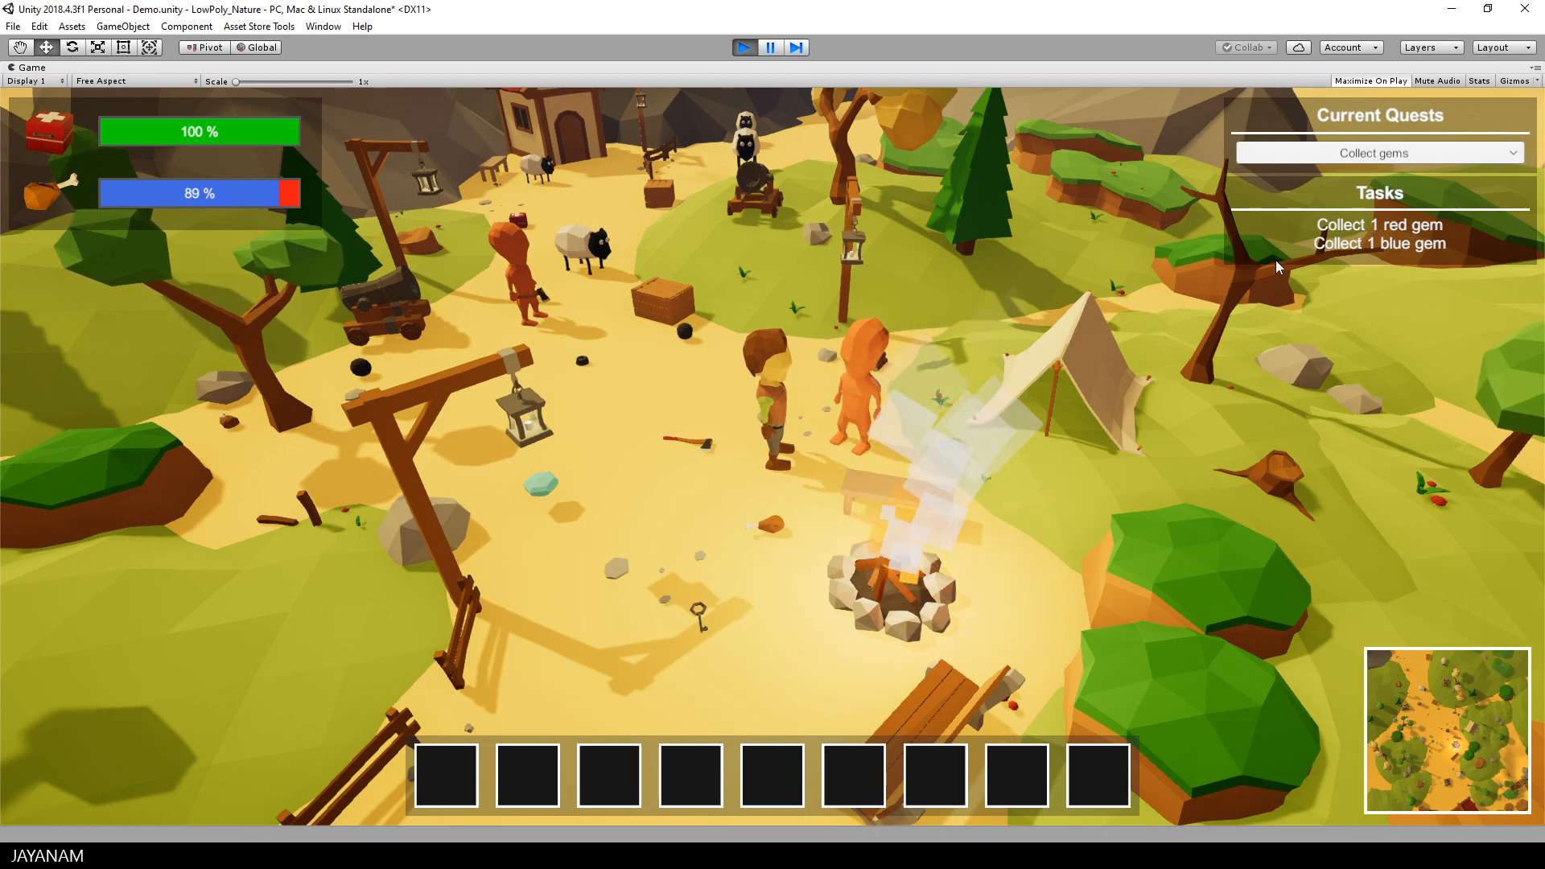
Step: Run up the path to the wooden crate near the house, open it and accept the "Kill an enemy" quest
{"action": "middle_click_drag", "start_coordinate": [792, 293], "coordinate": [1086, 293]}
{"action": "key", "text": "w"}
{"action": "key", "text": "w"}
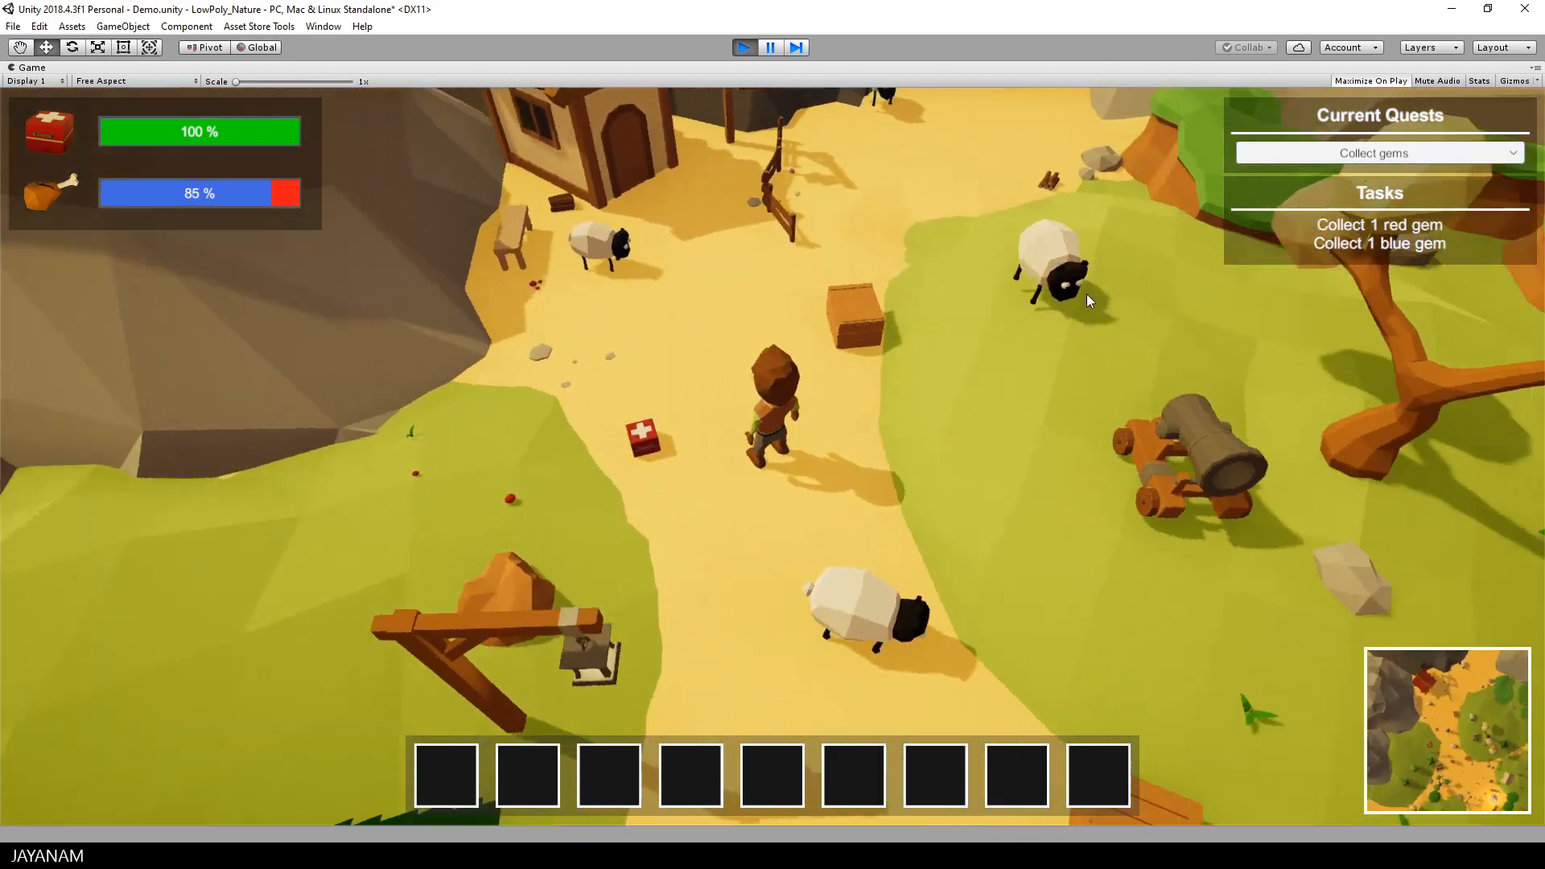
{"action": "key", "text": "w"}
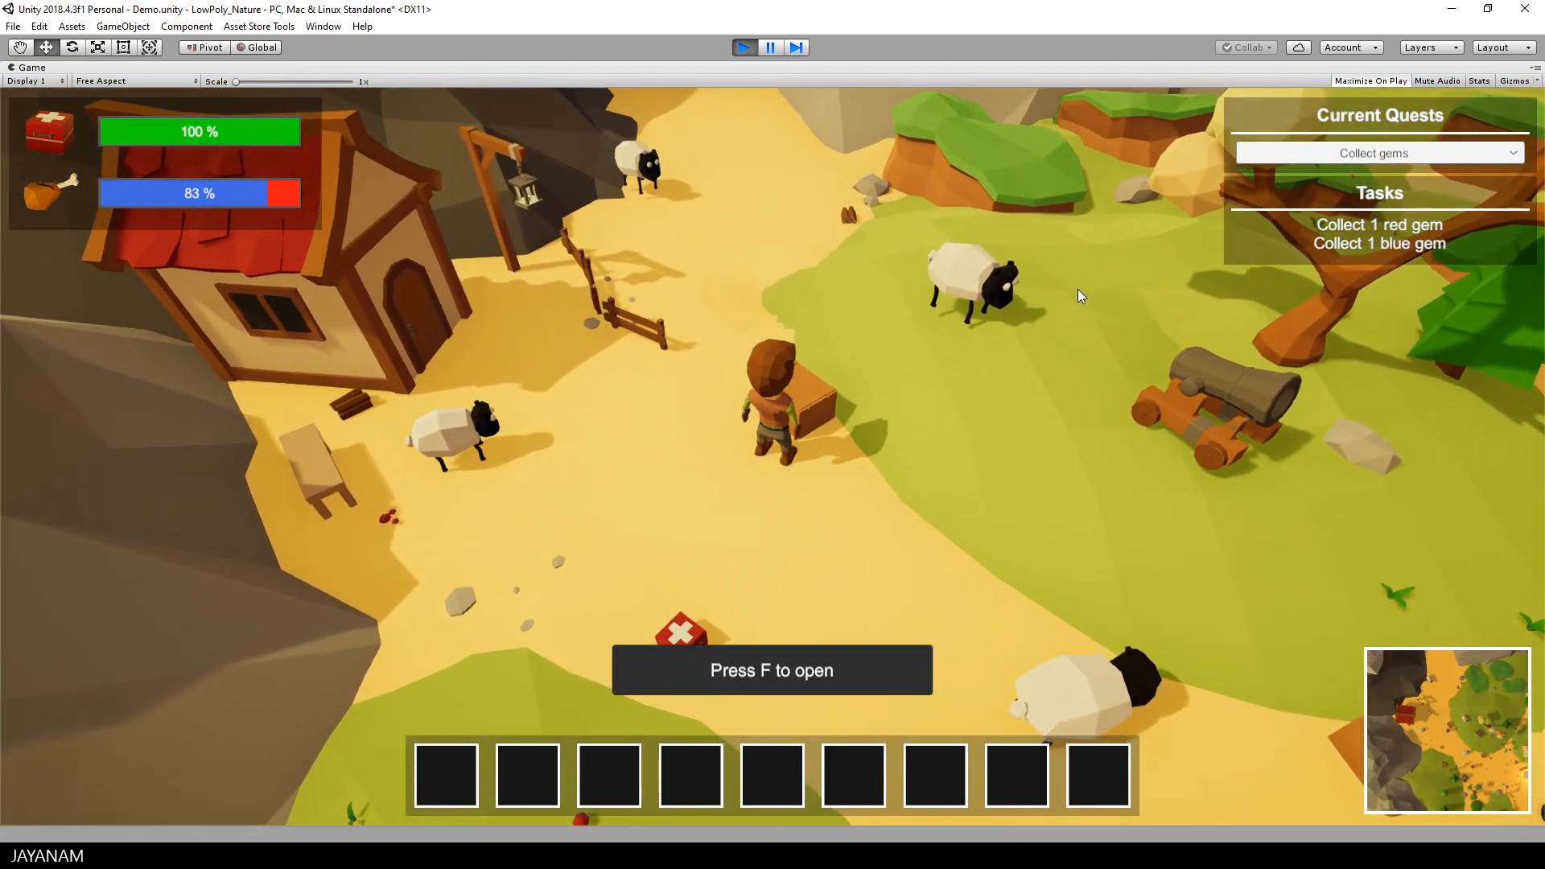
{"action": "key", "text": "f"}
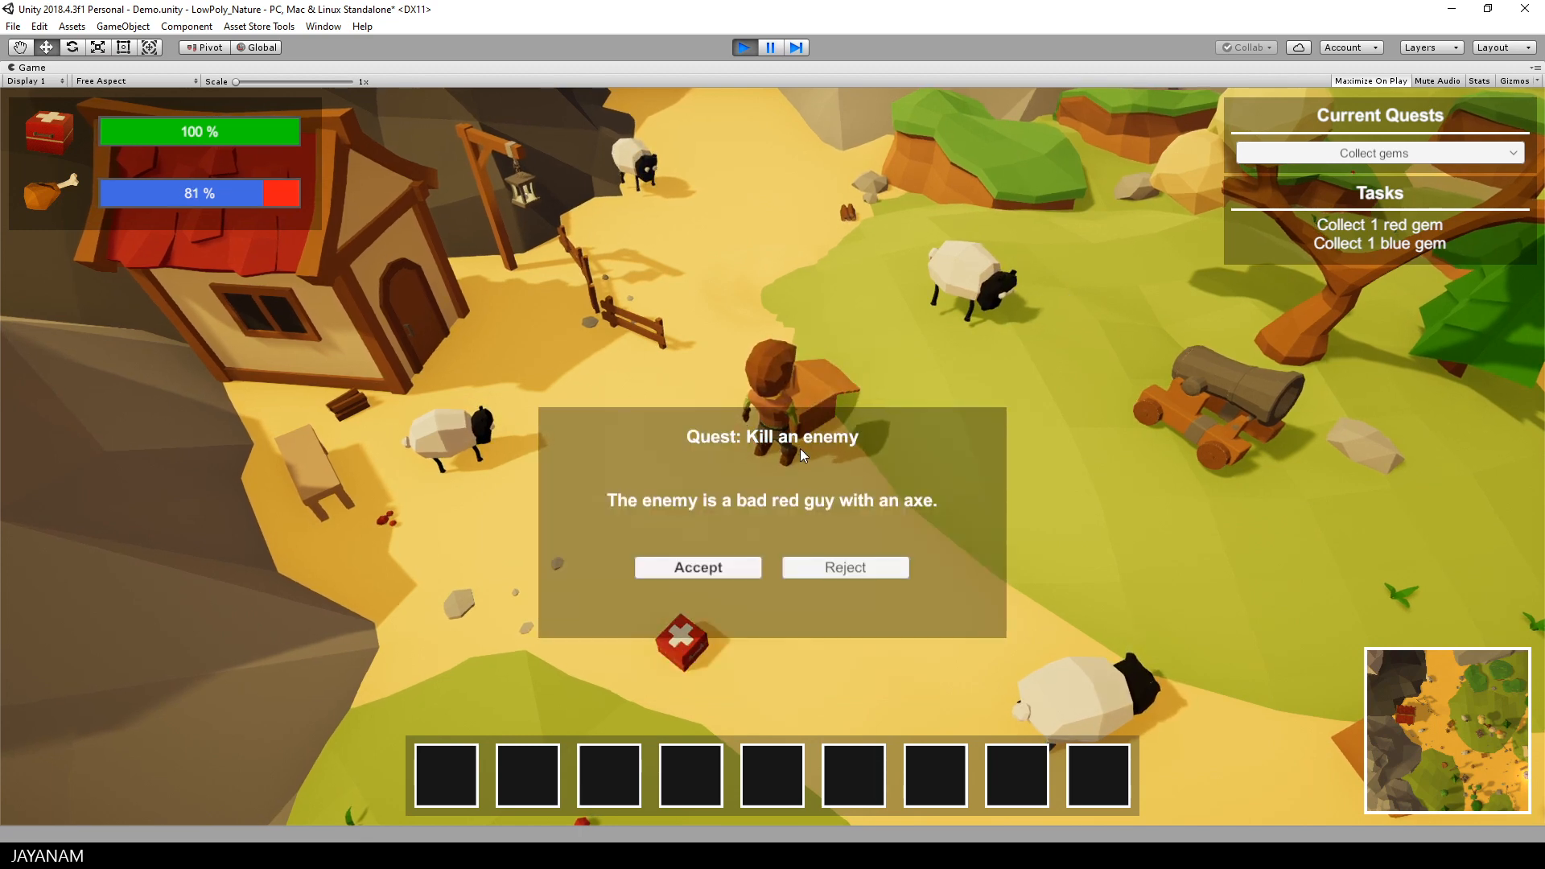
{"action": "left_click", "coordinate": [711, 567]}
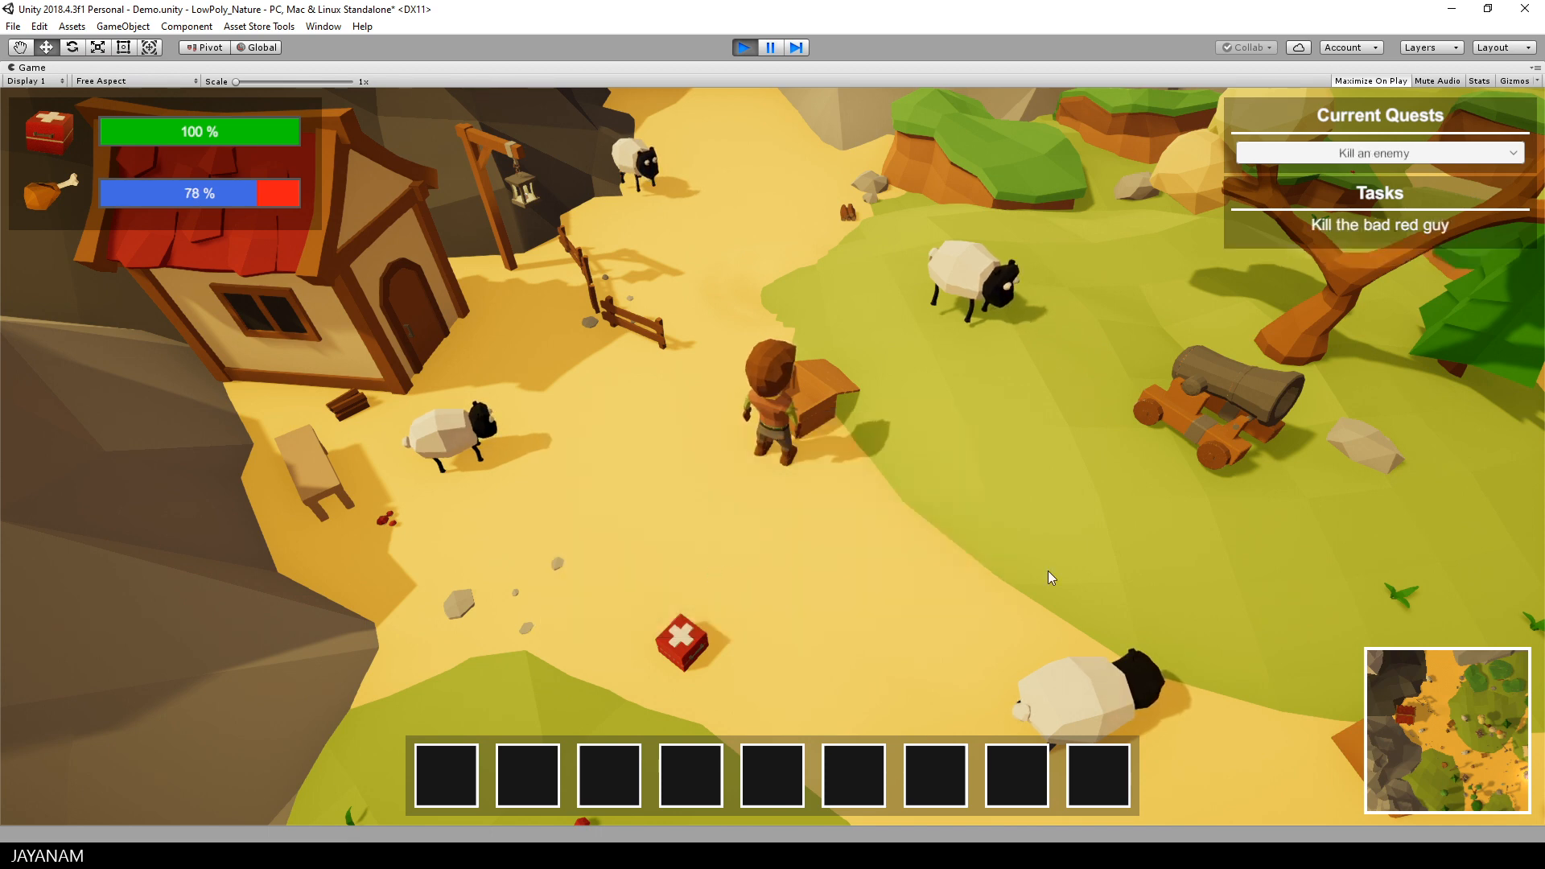
Step: Switch the displayed quest to "Collect gems" and back to "Kill an enemy" to view each quest's tasks
{"action": "left_click", "coordinate": [1378, 157]}
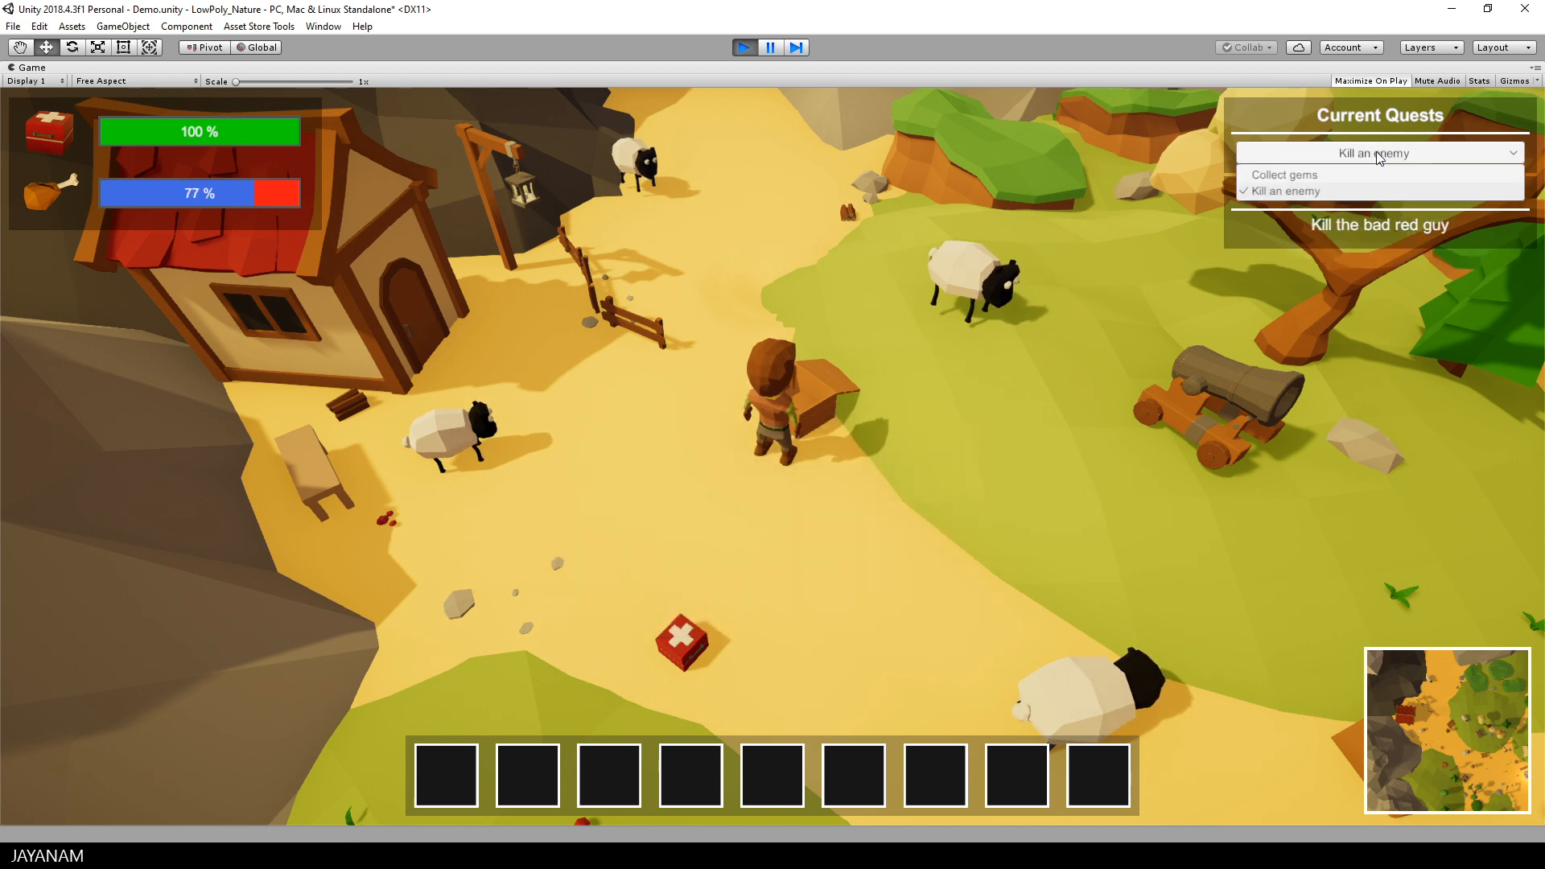
{"action": "left_click", "coordinate": [1291, 173]}
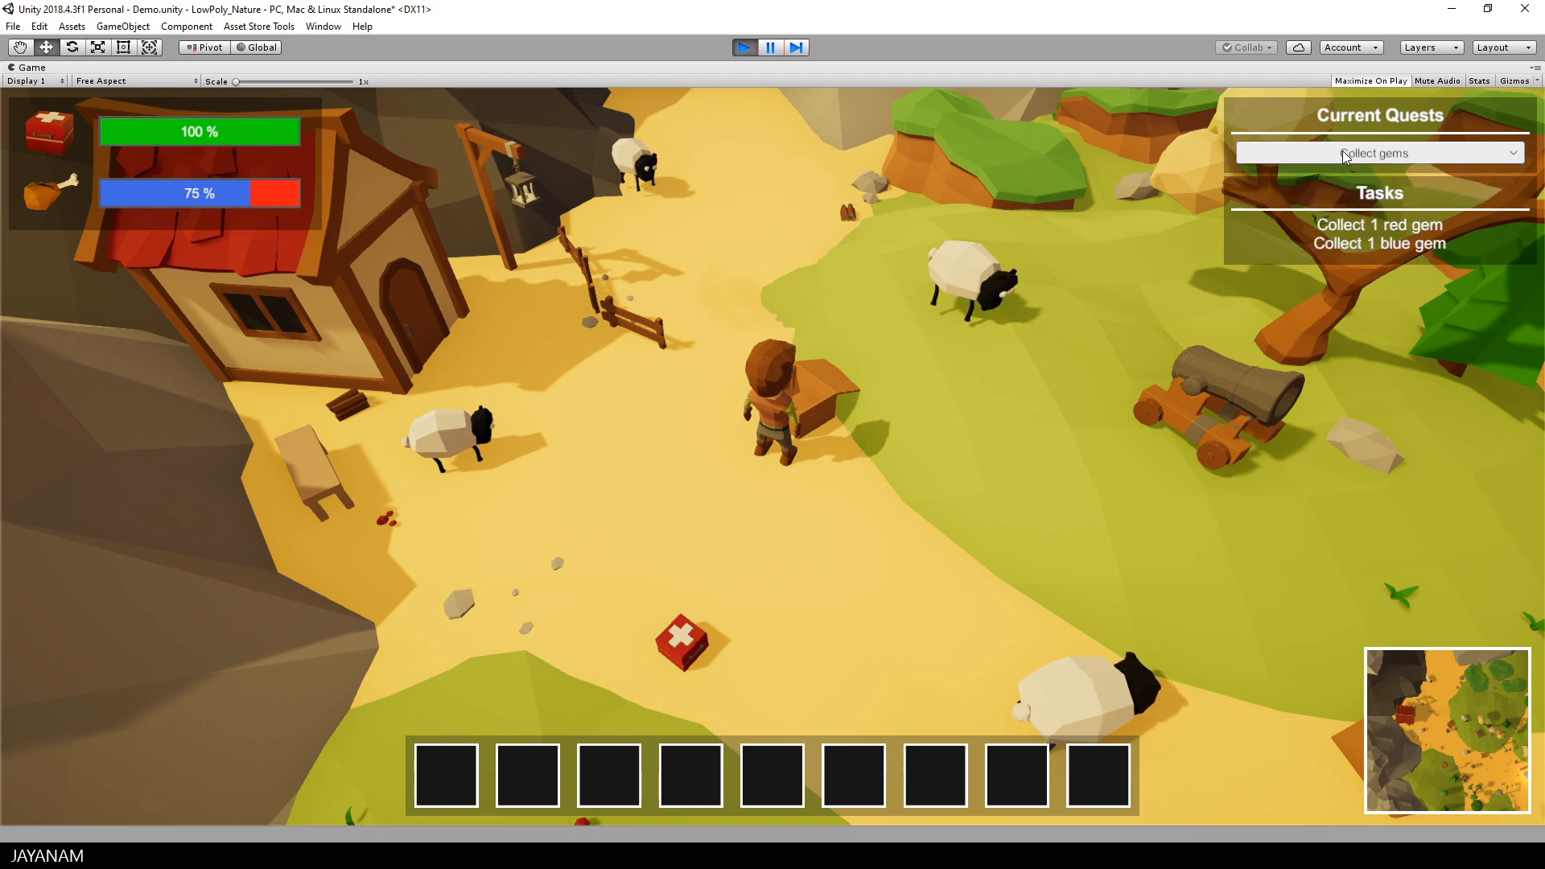
{"action": "left_click", "coordinate": [1341, 153]}
{"action": "left_click", "coordinate": [1310, 191]}
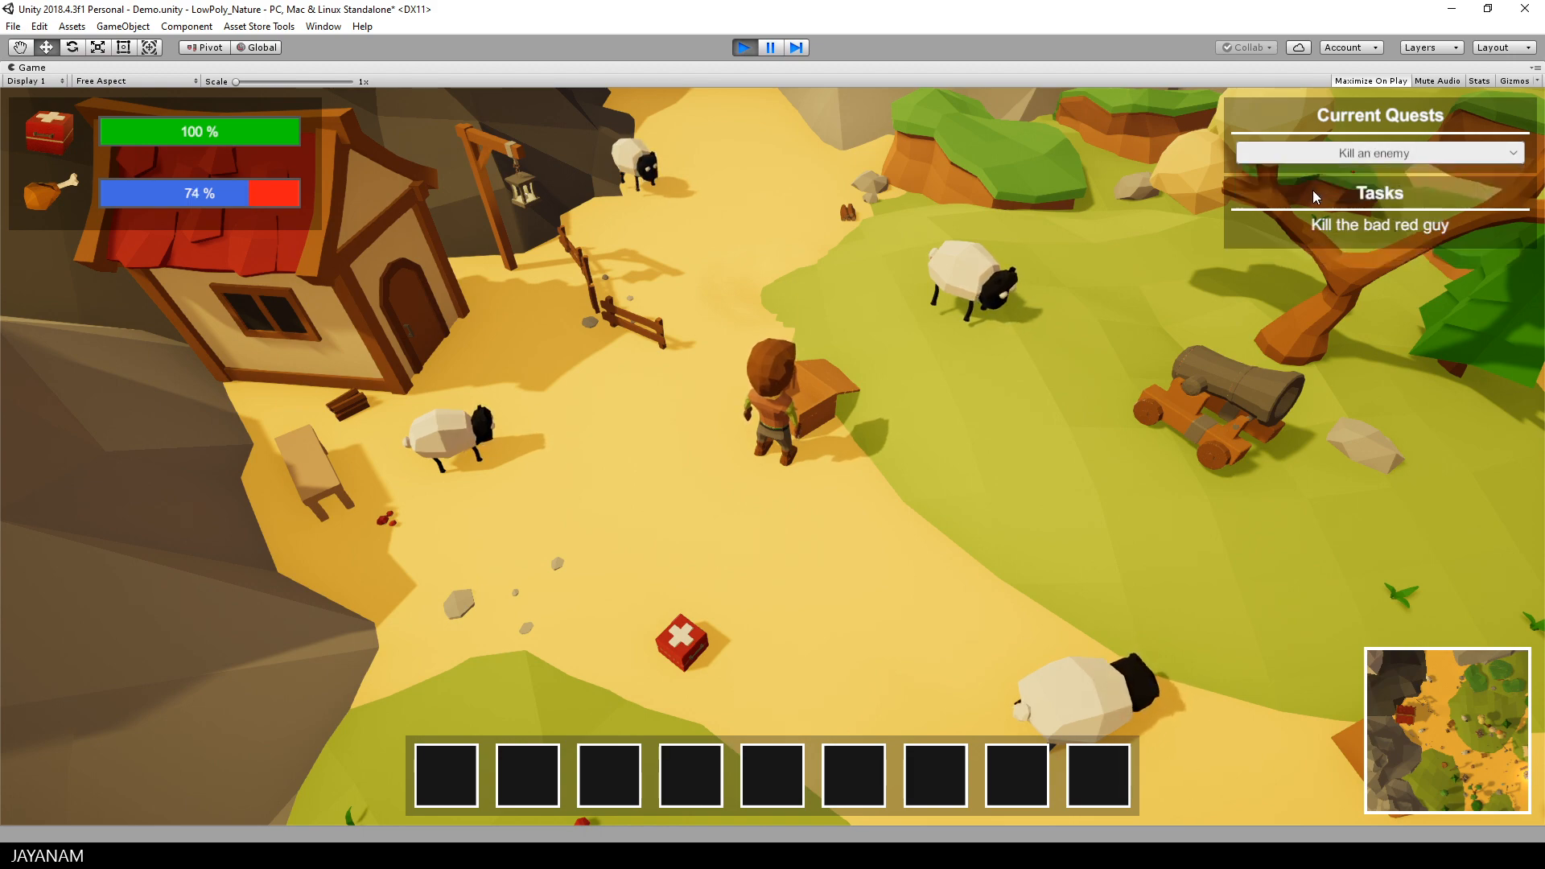
Step: Run back down the path to the cannonball beside the closed crate and pick it up
{"action": "key", "text": "a"}
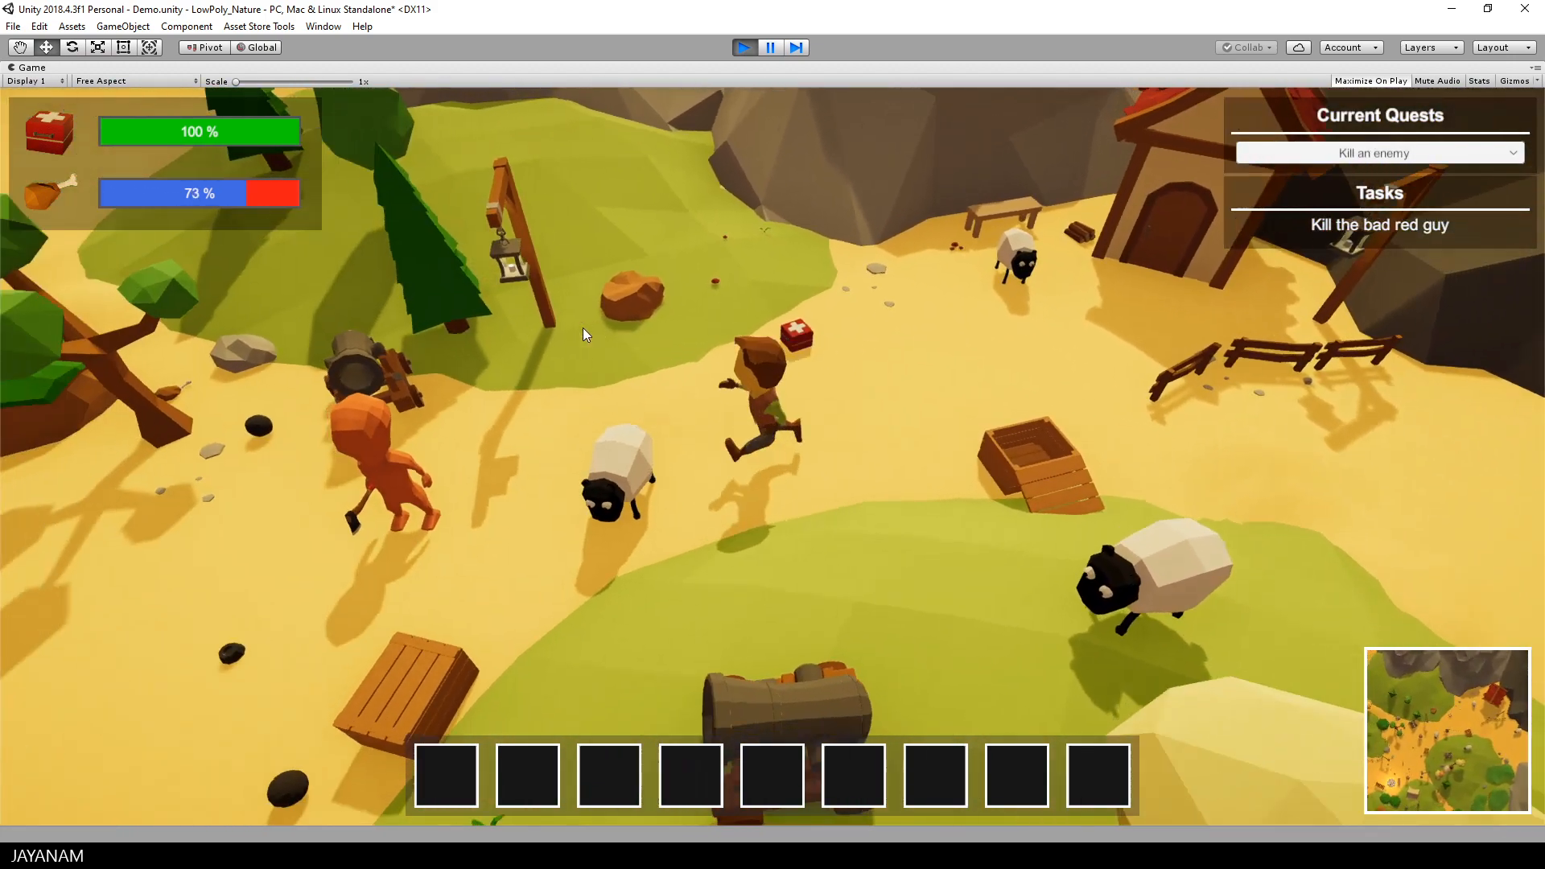
{"action": "key", "text": "s"}
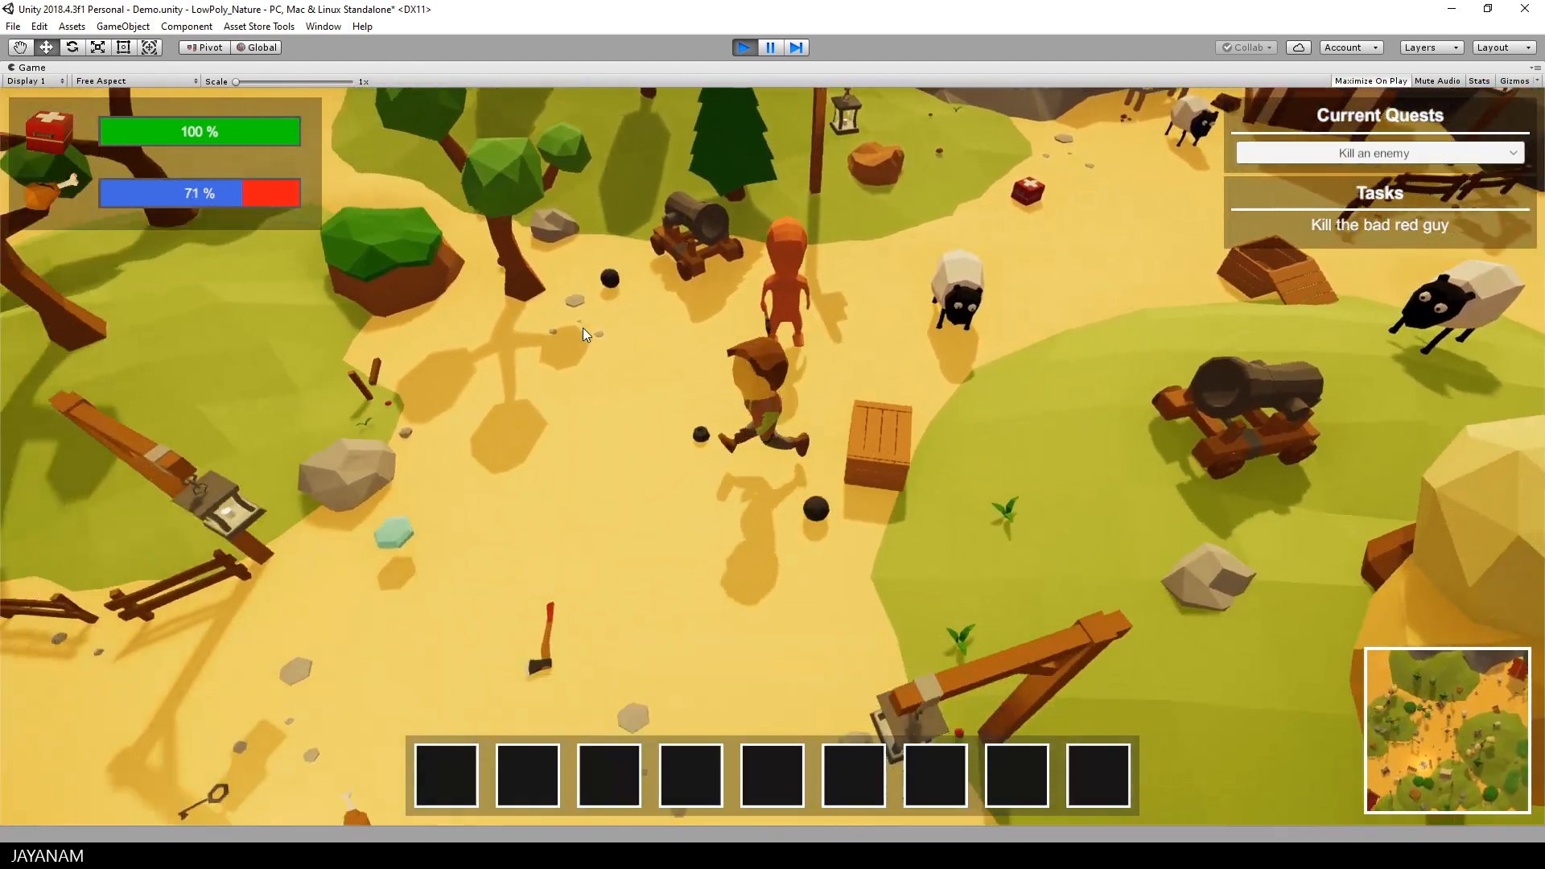
{"action": "key", "text": "d"}
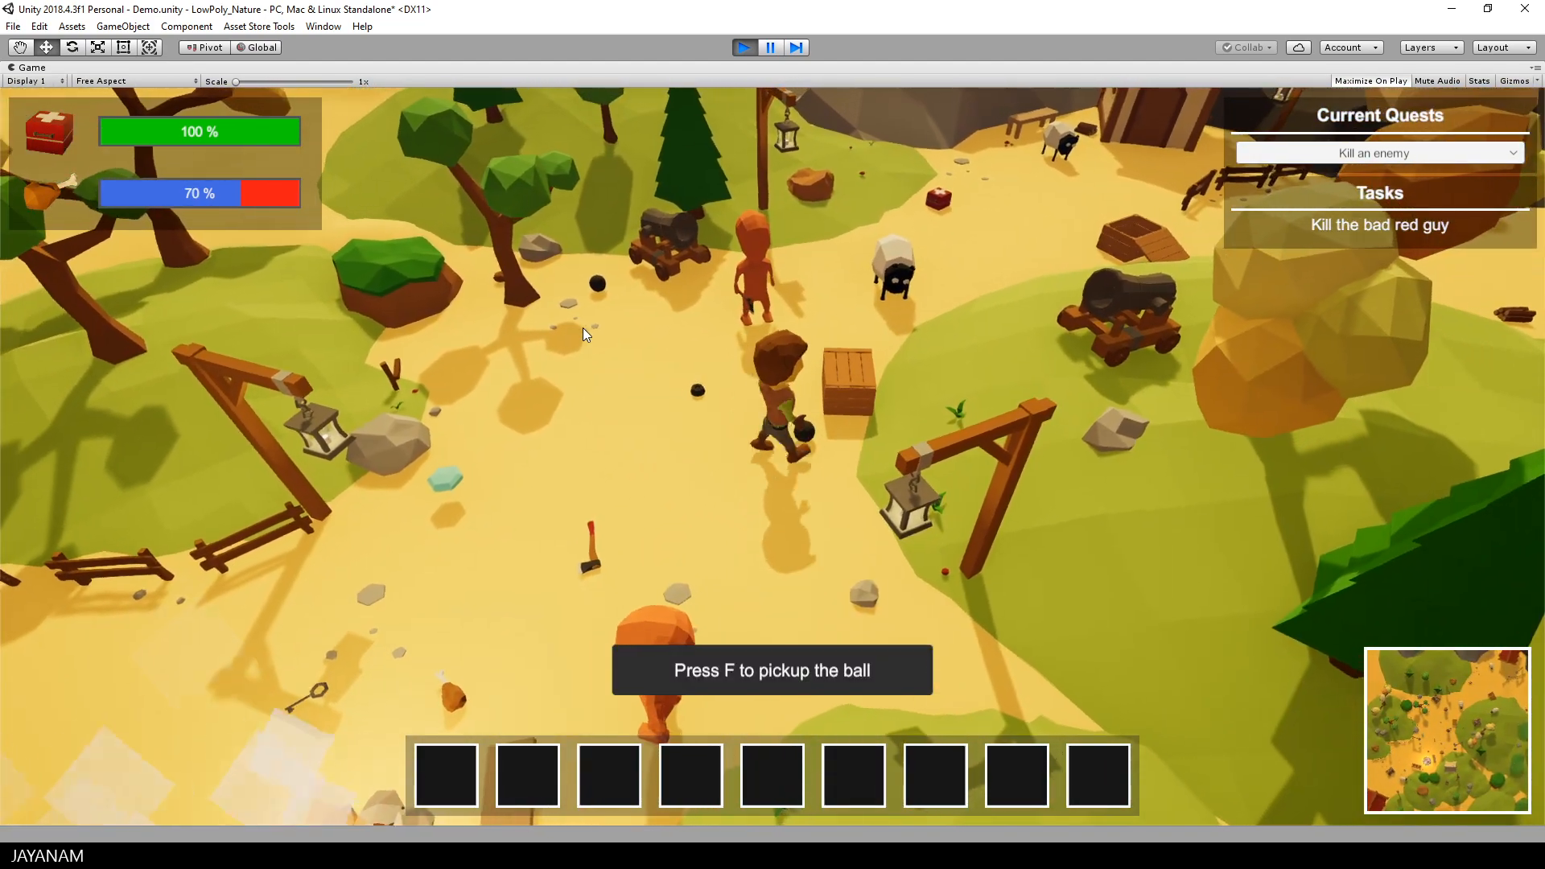
{"action": "key", "text": "f"}
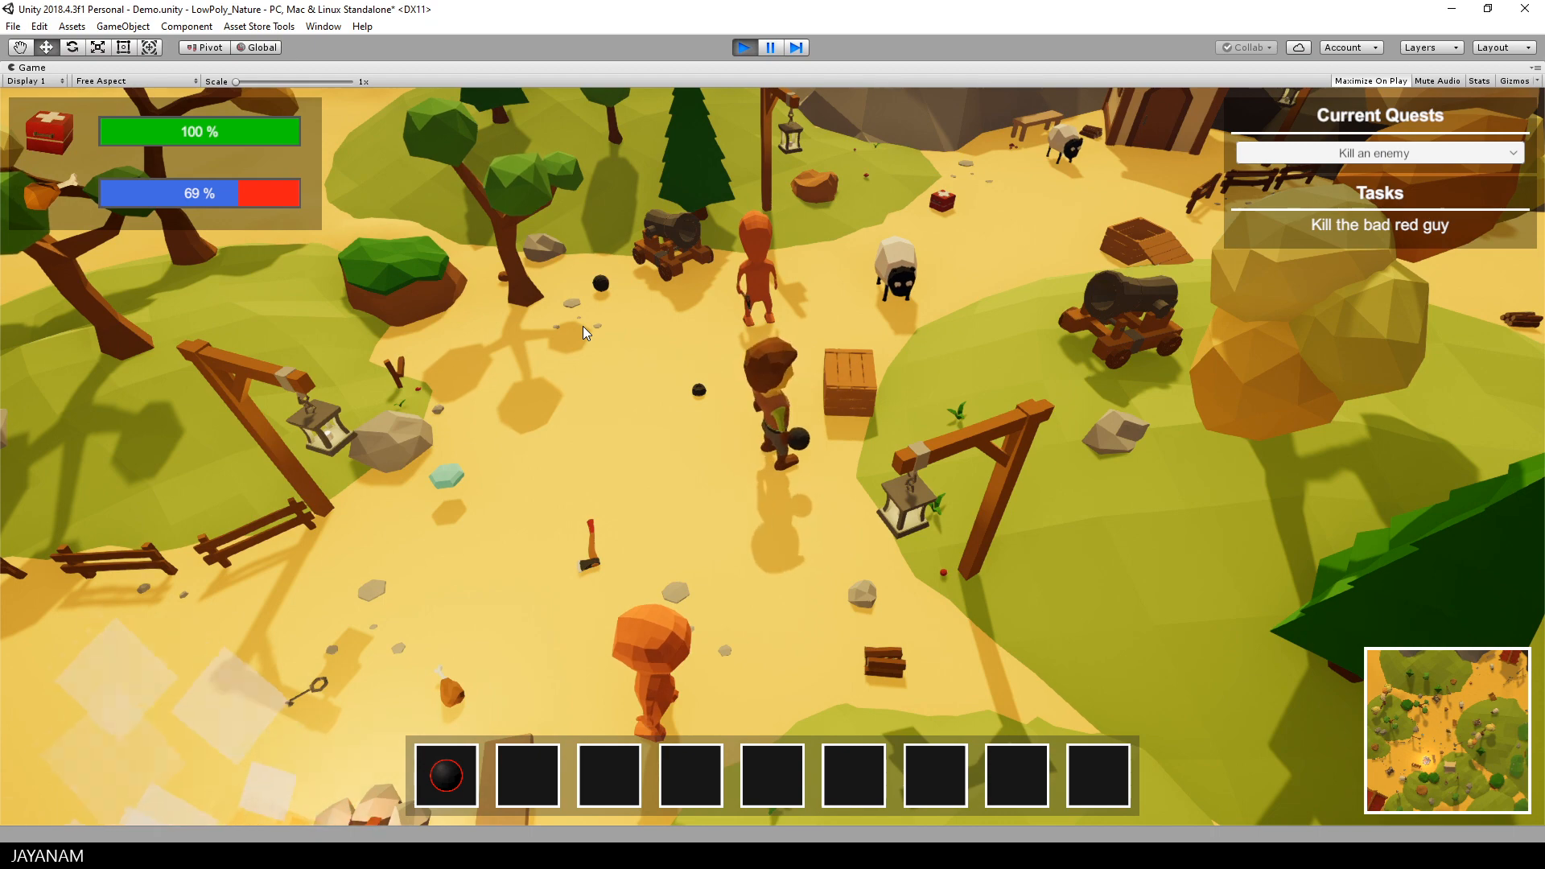
Step: Carry the ball to the cannon beside the trees, load it and shoot the red enemy
{"action": "key", "text": "w"}
{"action": "key", "text": "w"}
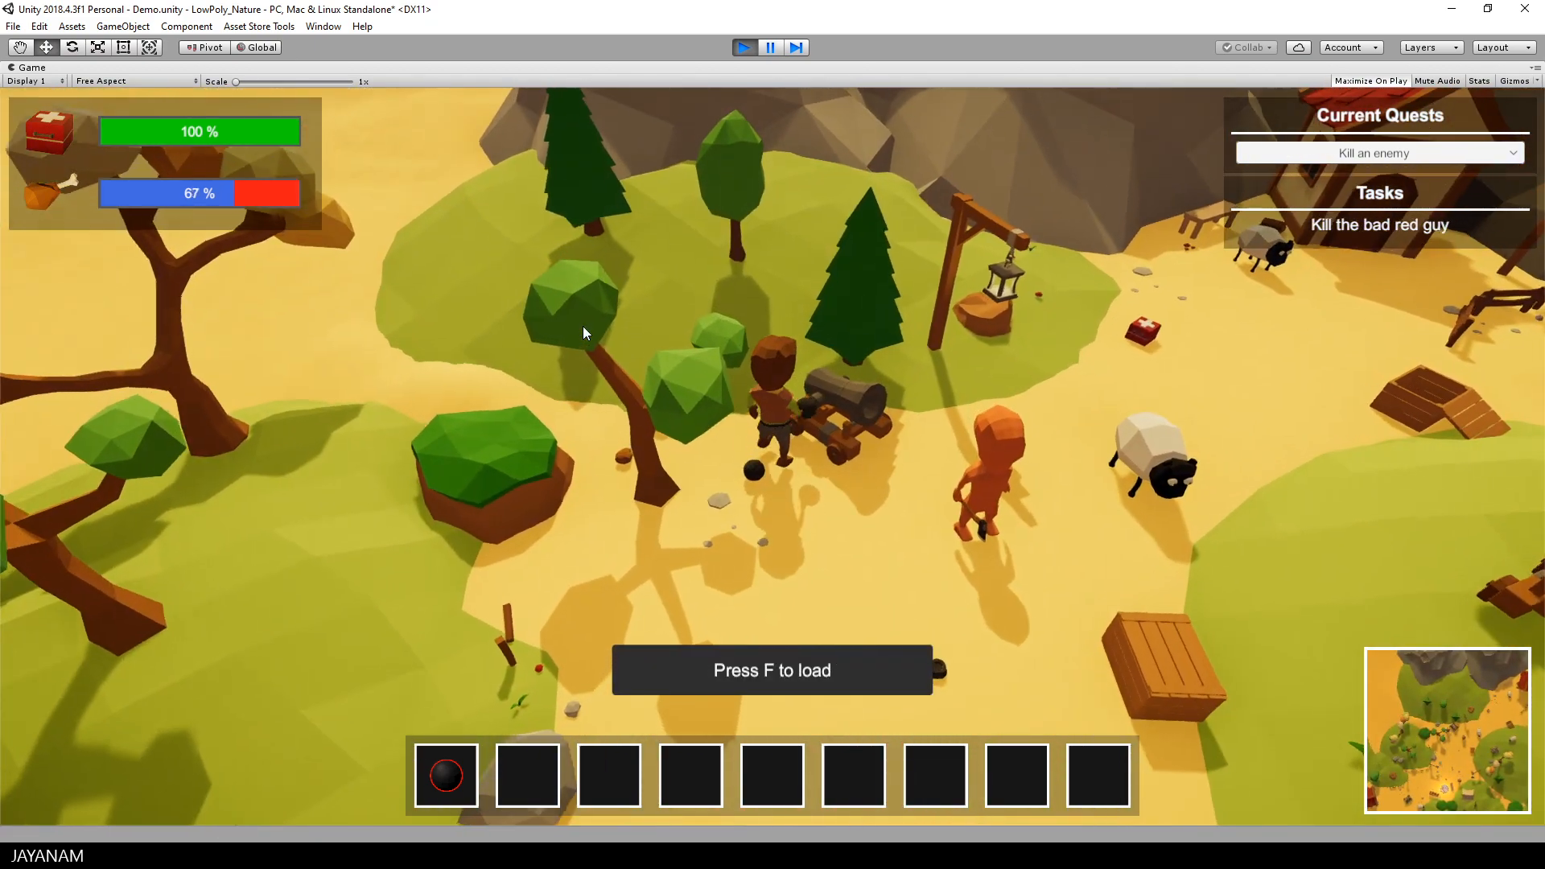
{"action": "key", "text": "f"}
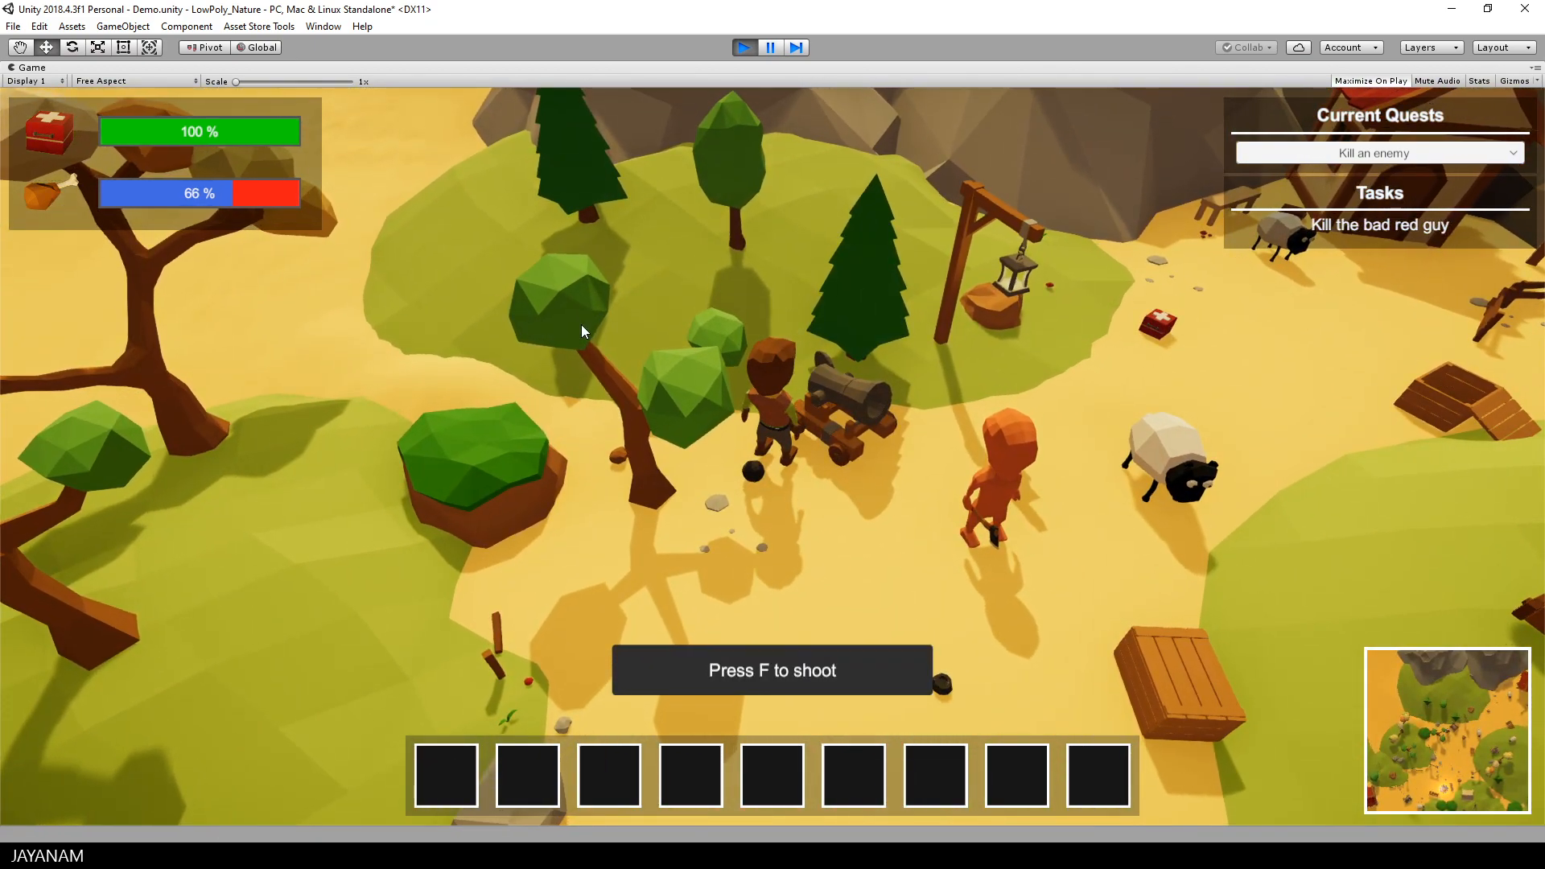
{"action": "key", "text": "f"}
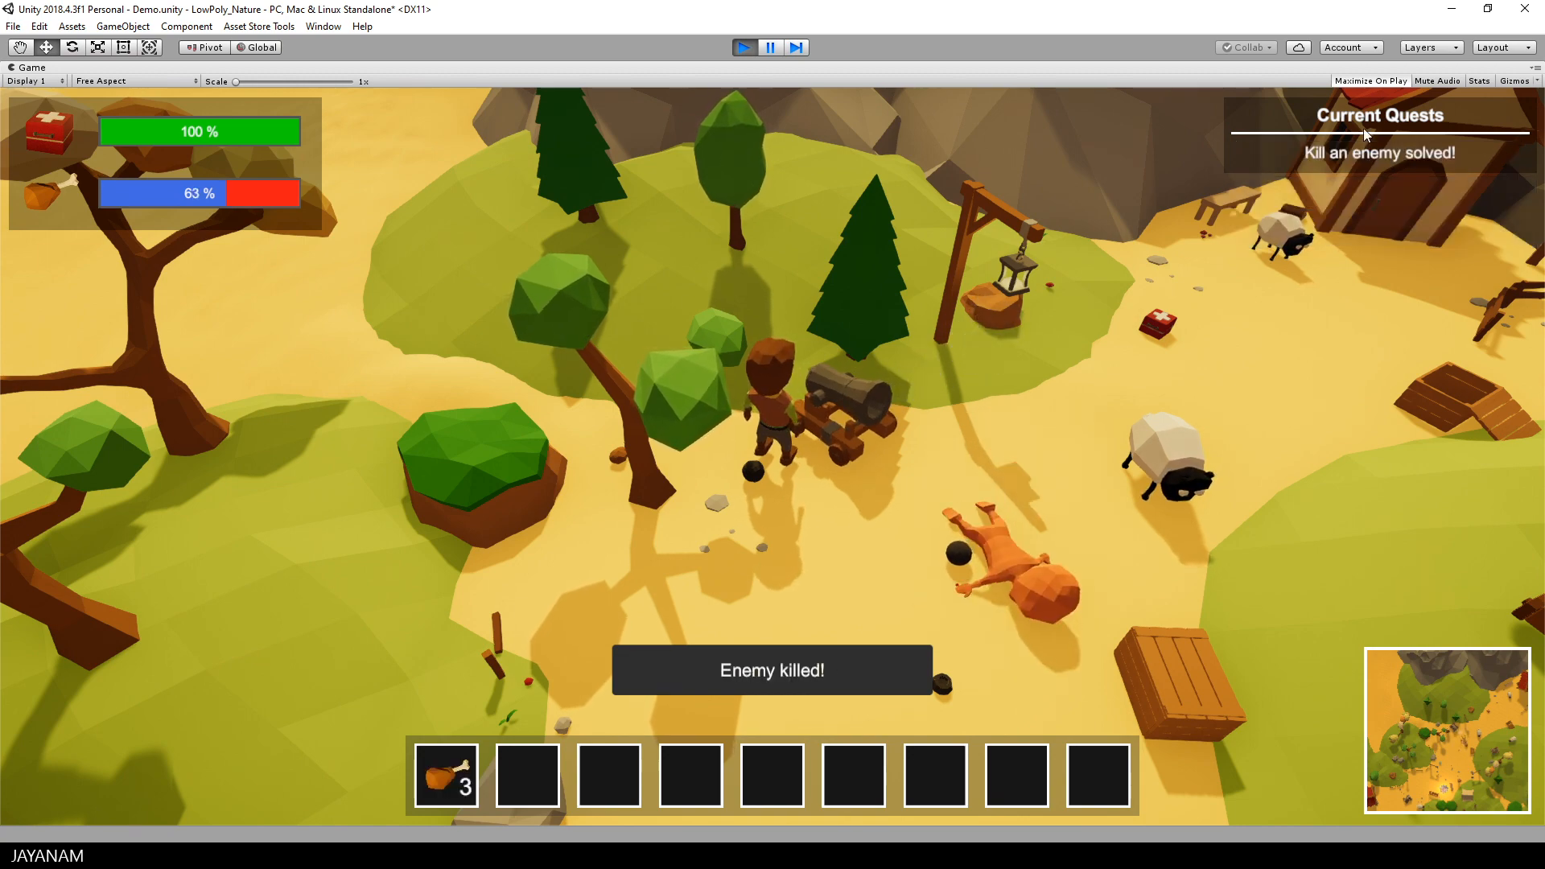
Step: Run past the axe on the path to the blue gem near the fence and pick up the gem
{"action": "middle_click_drag", "start_coordinate": [1052, 279], "coordinate": [776, 317]}
{"action": "key", "text": "w"}
{"action": "key", "text": "a"}
{"action": "key", "text": "s"}
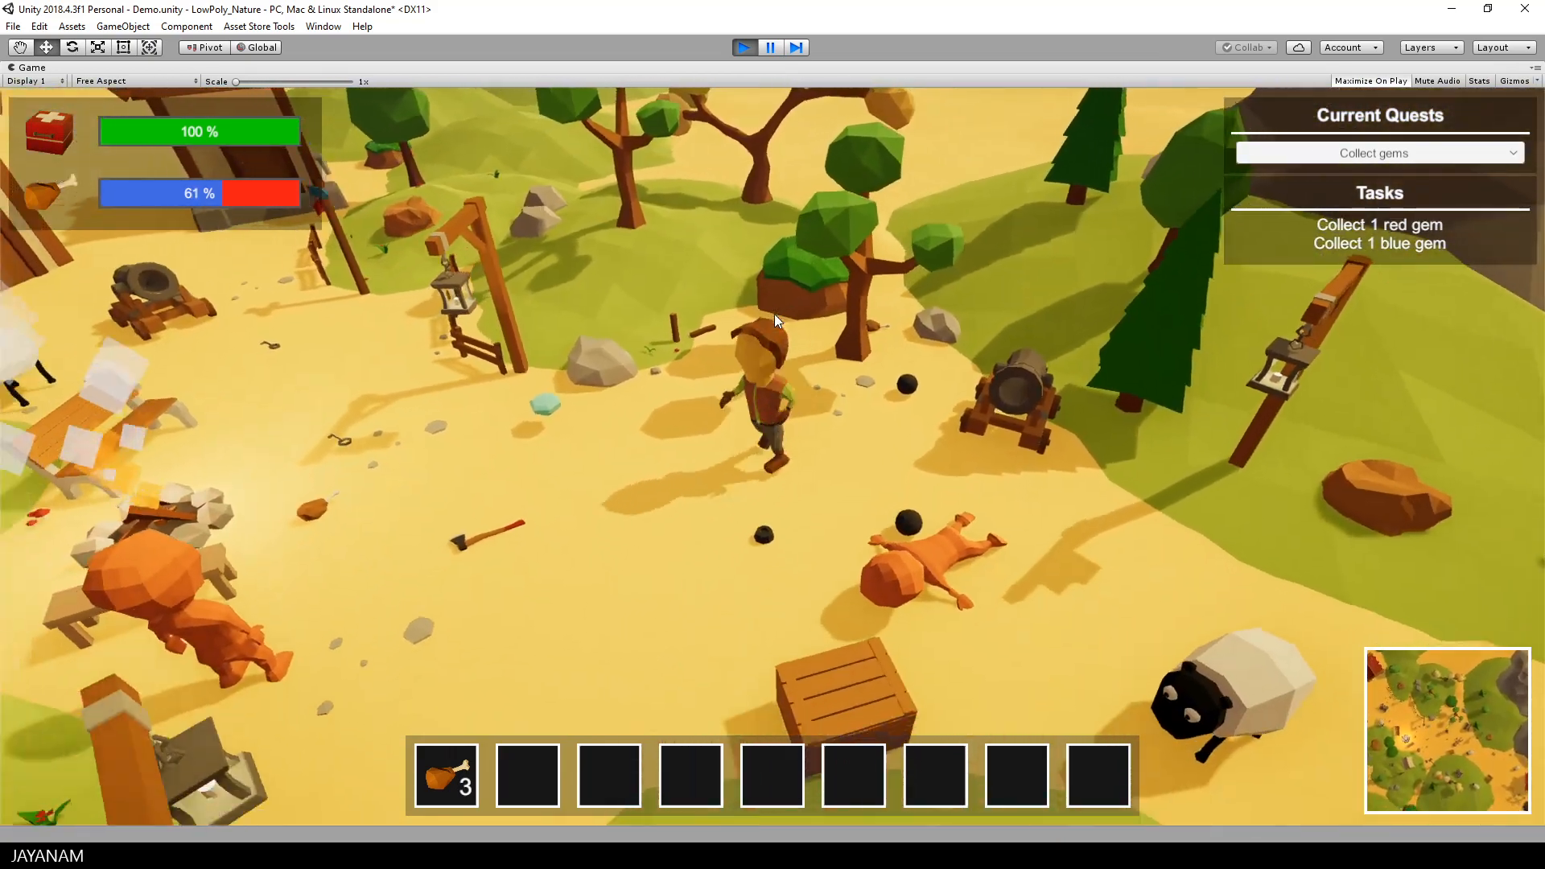
{"action": "key", "text": "a"}
{"action": "key", "text": "s"}
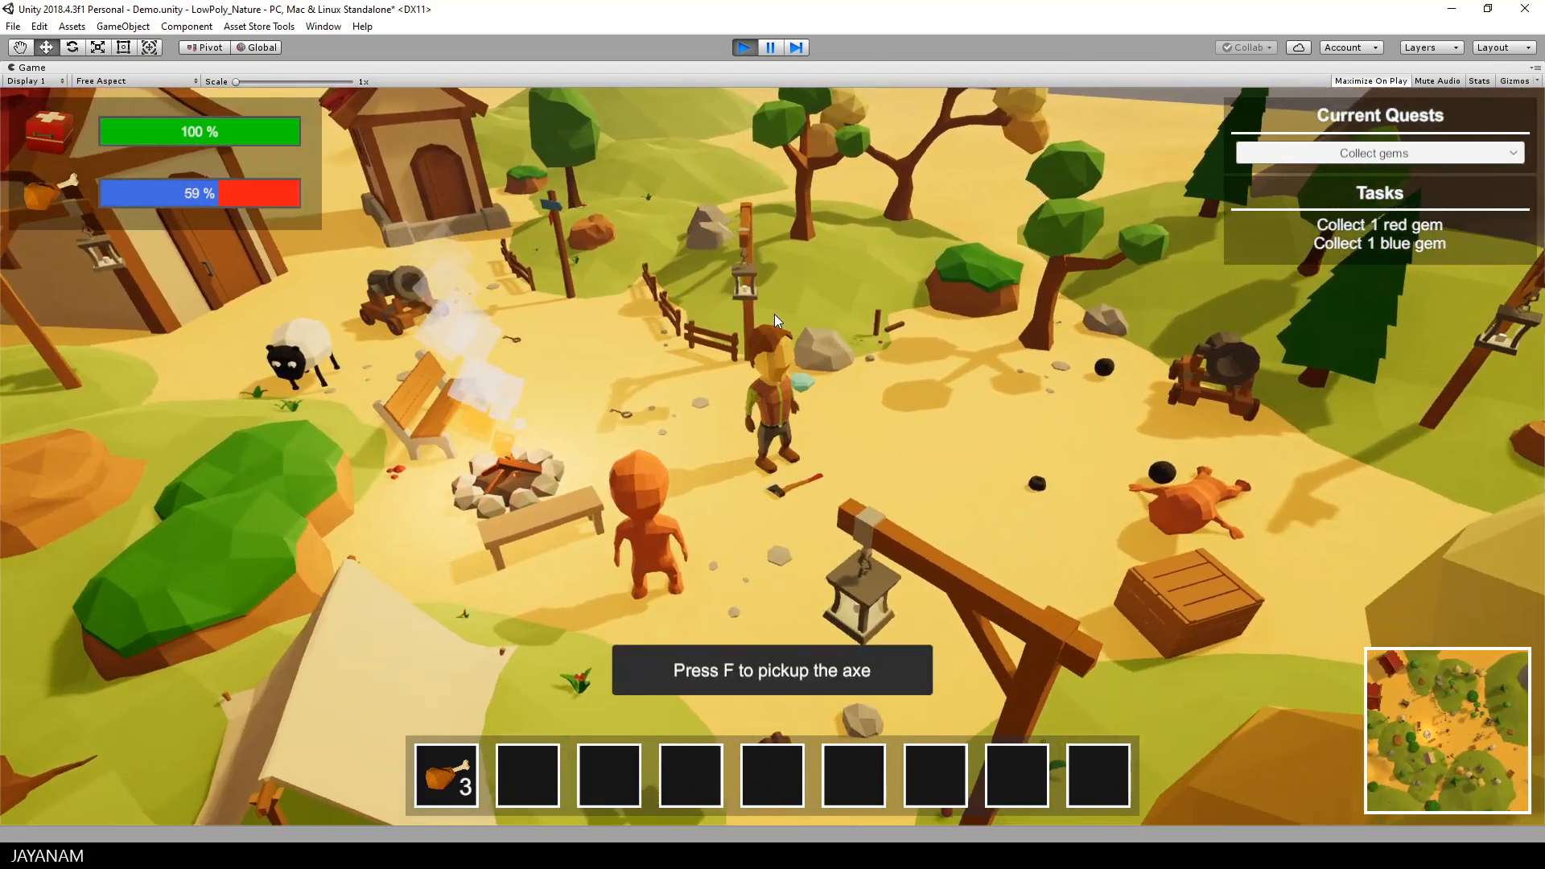
{"action": "key", "text": "w"}
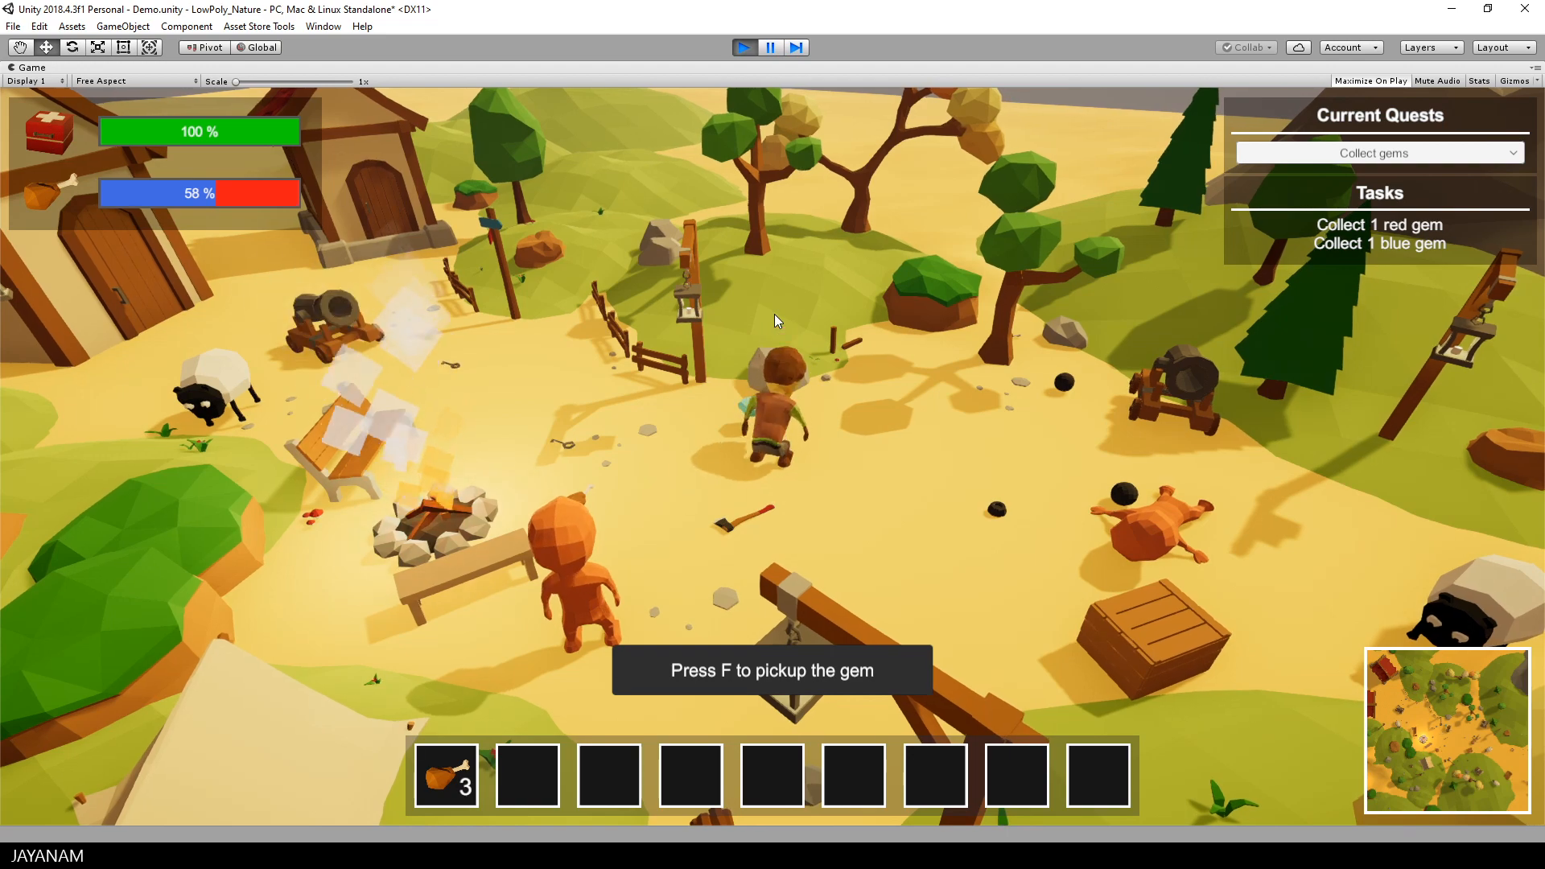
{"action": "key", "text": "f"}
Step: Pick up the axe from the ground and eat one food item from the inventory
{"action": "key", "text": "s"}
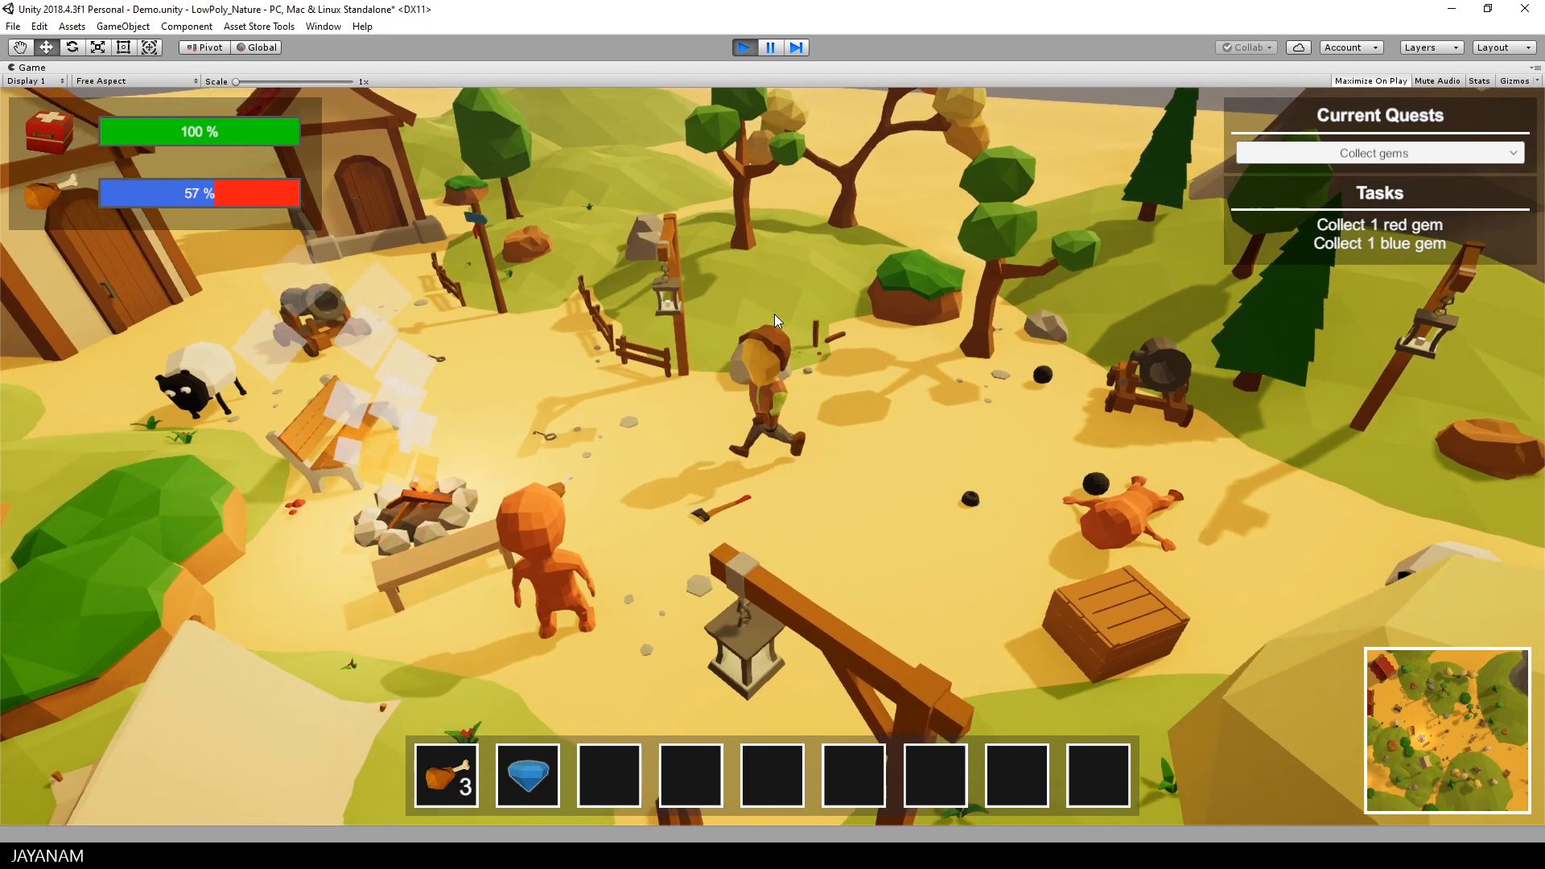
{"action": "key", "text": "f"}
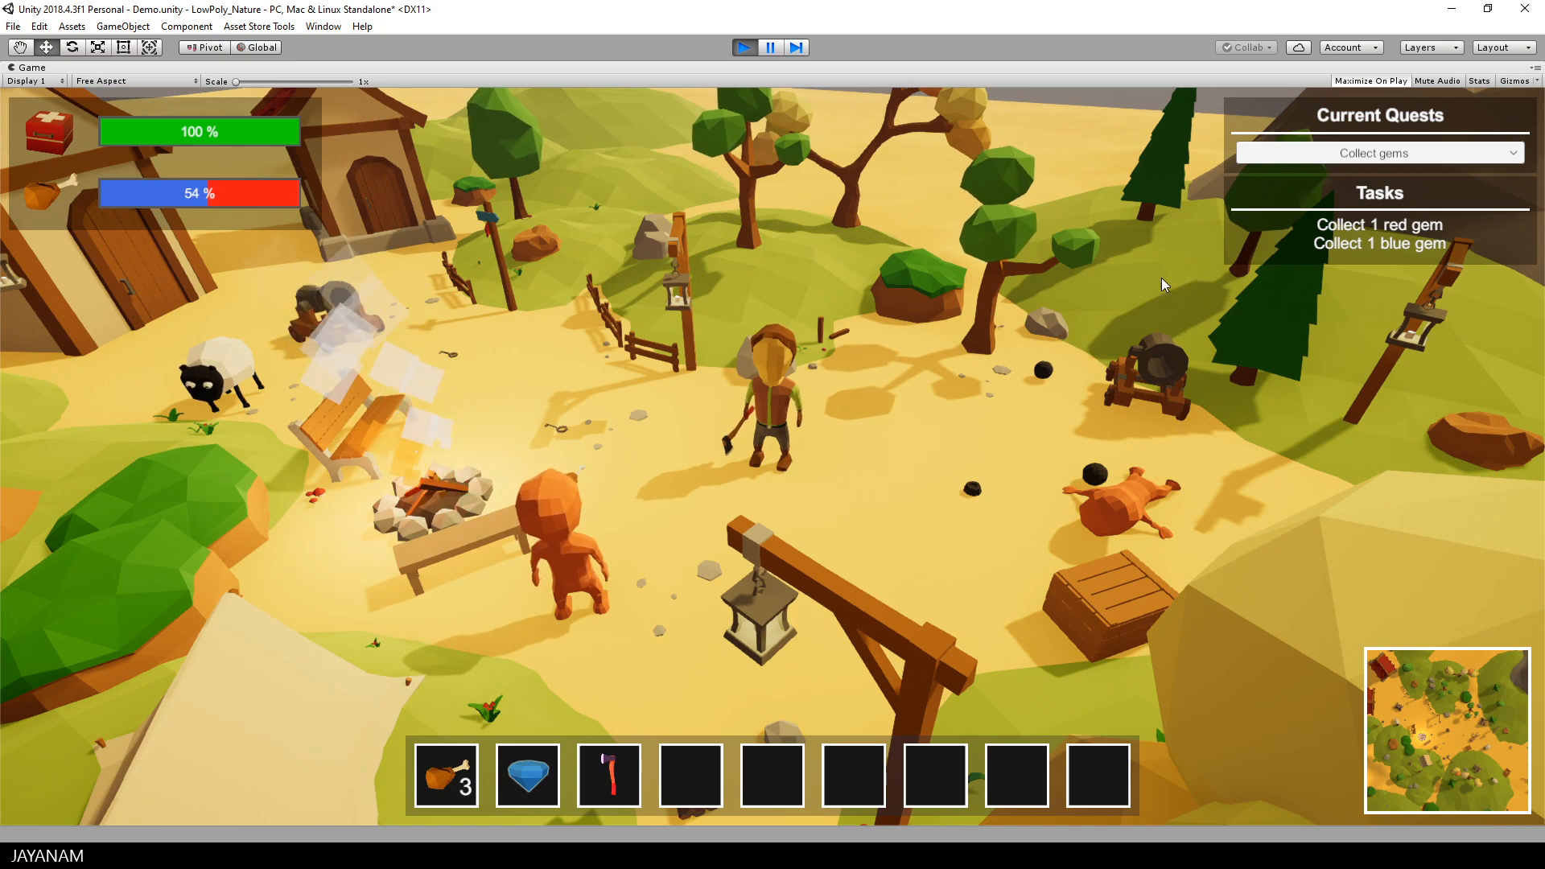
{"action": "left_click", "coordinate": [449, 779]}
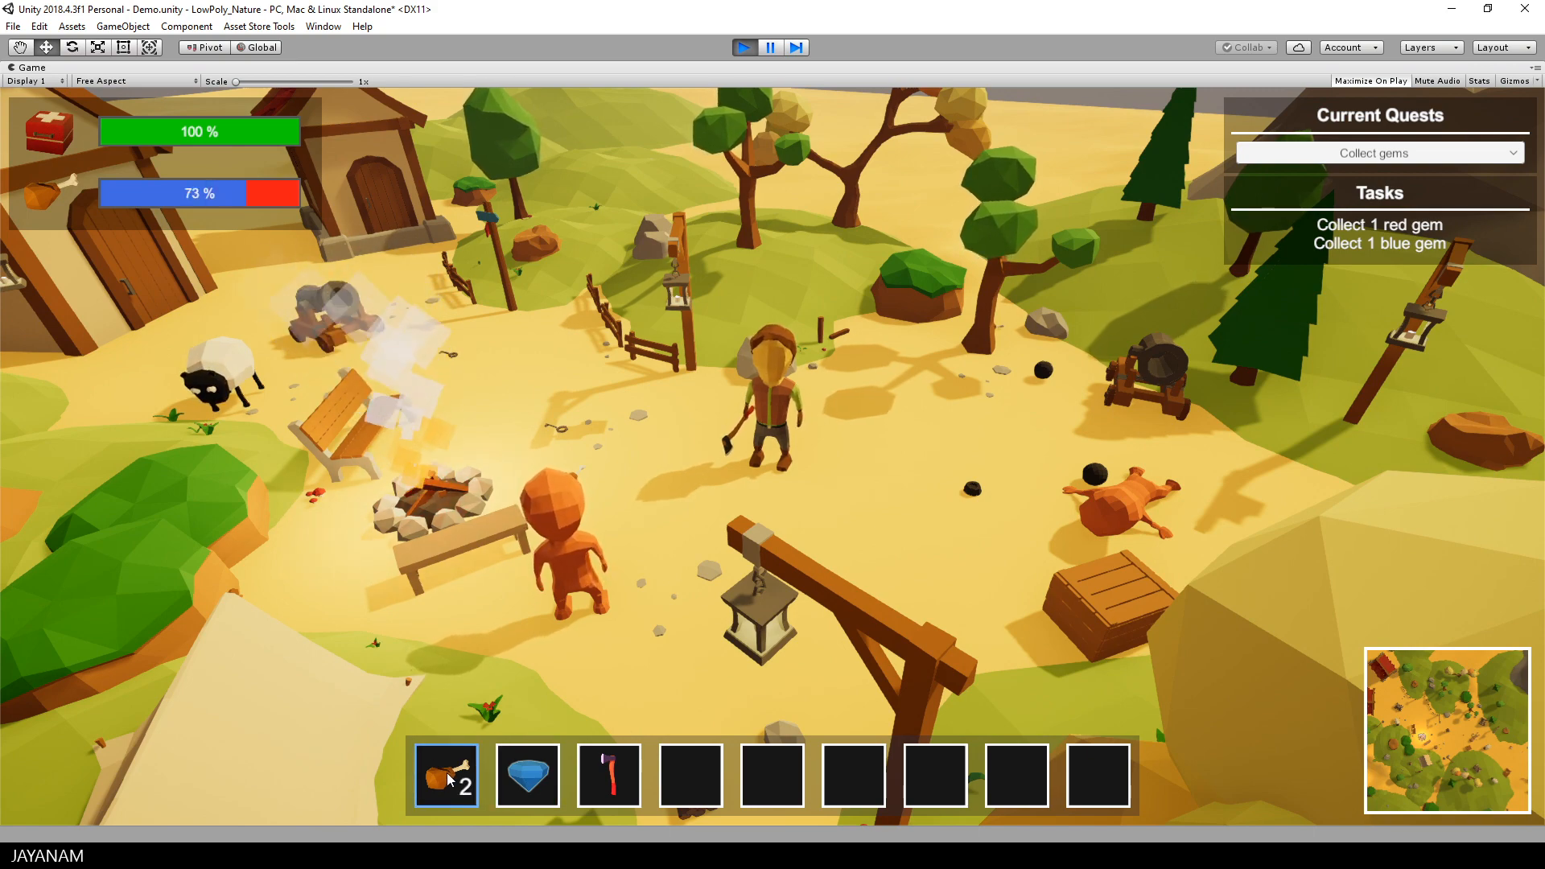
Step: Run past the campfire and across the hills to the first aid kit near the lava pool and pick it up
{"action": "middle_click_drag", "start_coordinate": [523, 381], "coordinate": [97, 387]}
{"action": "key", "text": "w"}
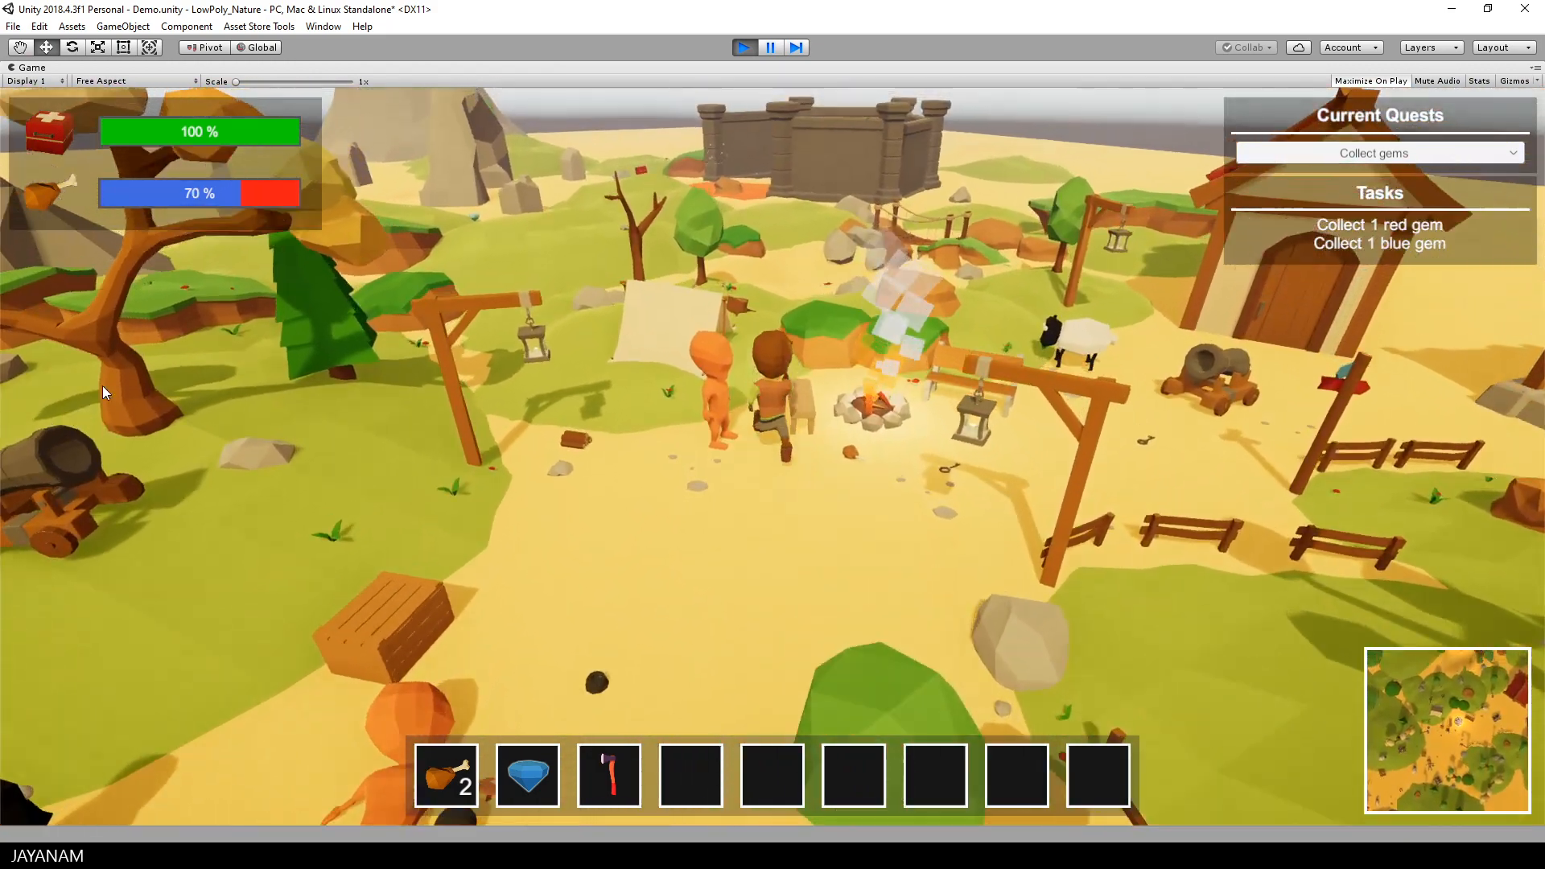
{"action": "key", "text": "space"}
{"action": "key", "text": "w"}
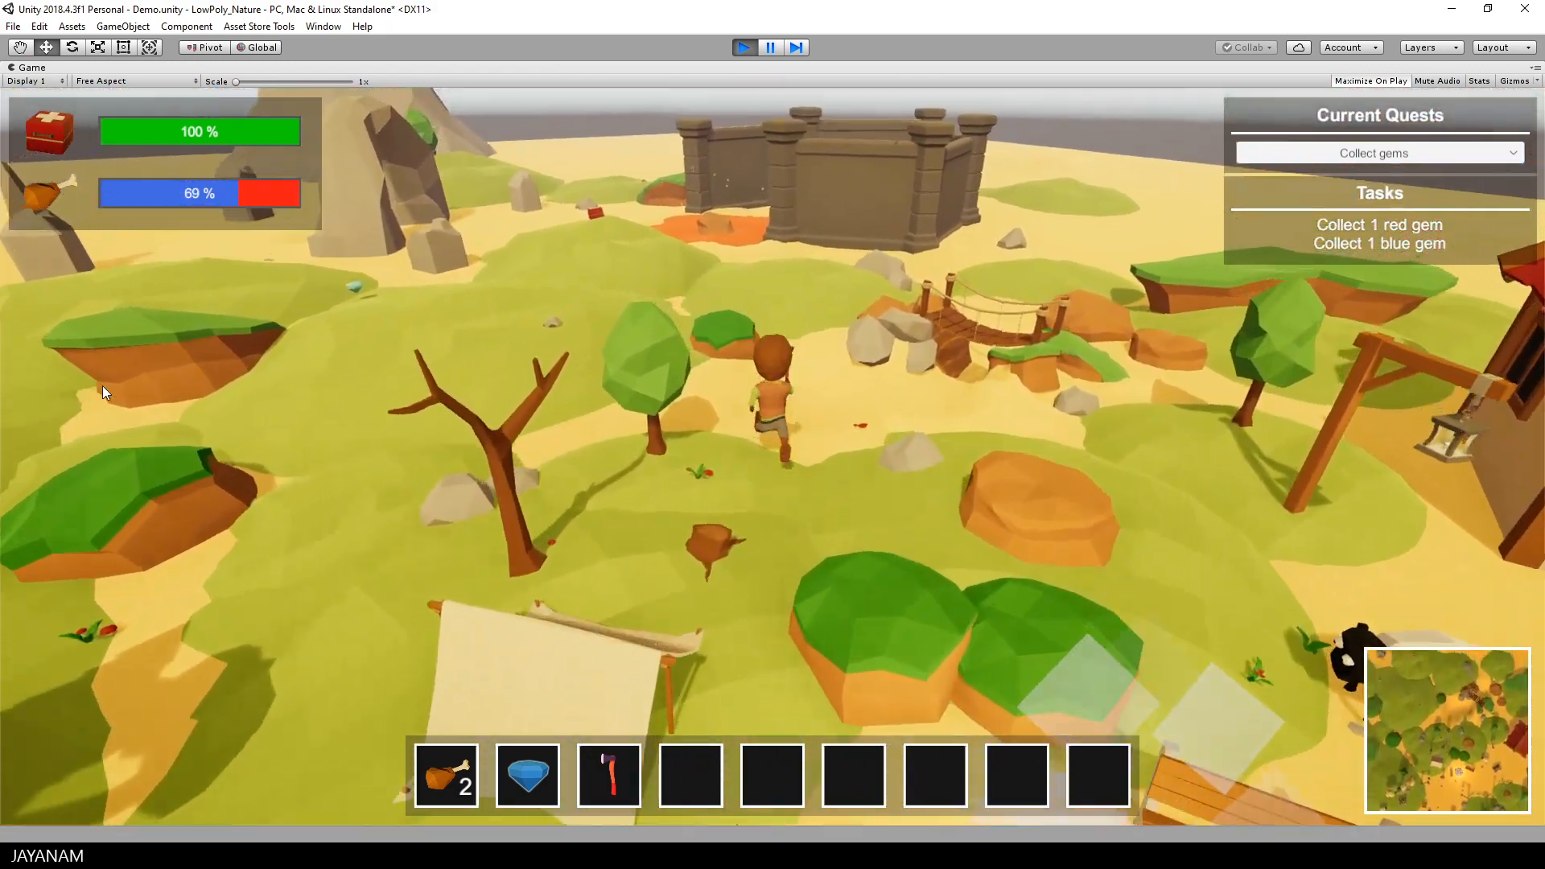
{"action": "key", "text": "w"}
{"action": "key", "text": "a"}
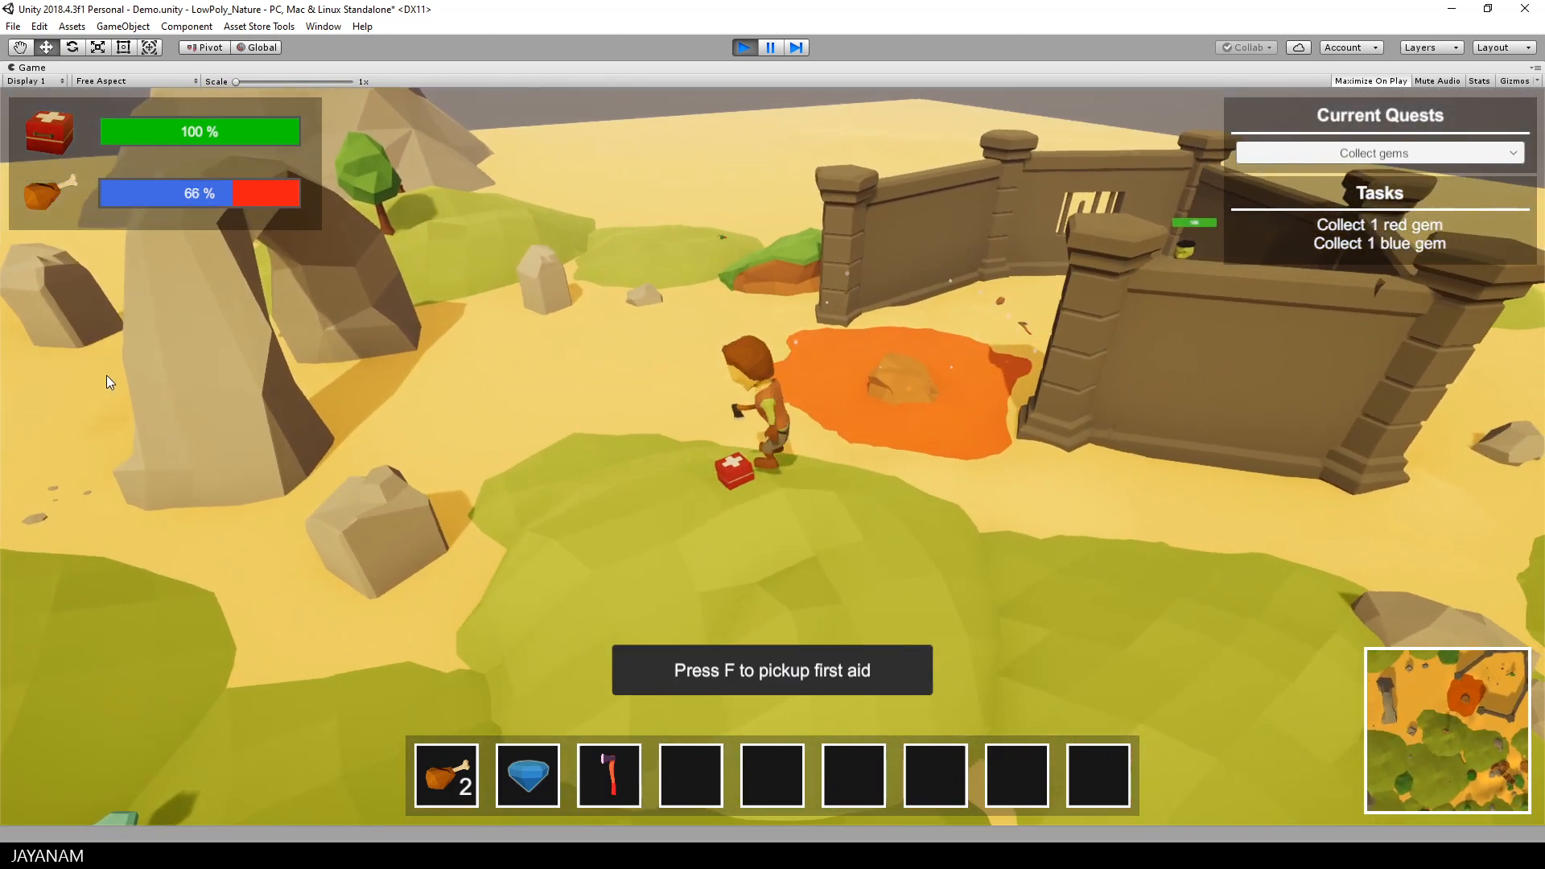
{"action": "key", "text": "f"}
Step: Approach the lava pool and jump across its central rock into the walled enclosure with the green ogre
{"action": "middle_click_drag", "start_coordinate": [545, 387], "coordinate": [882, 349]}
{"action": "key", "text": "a"}
{"action": "key", "text": "w"}
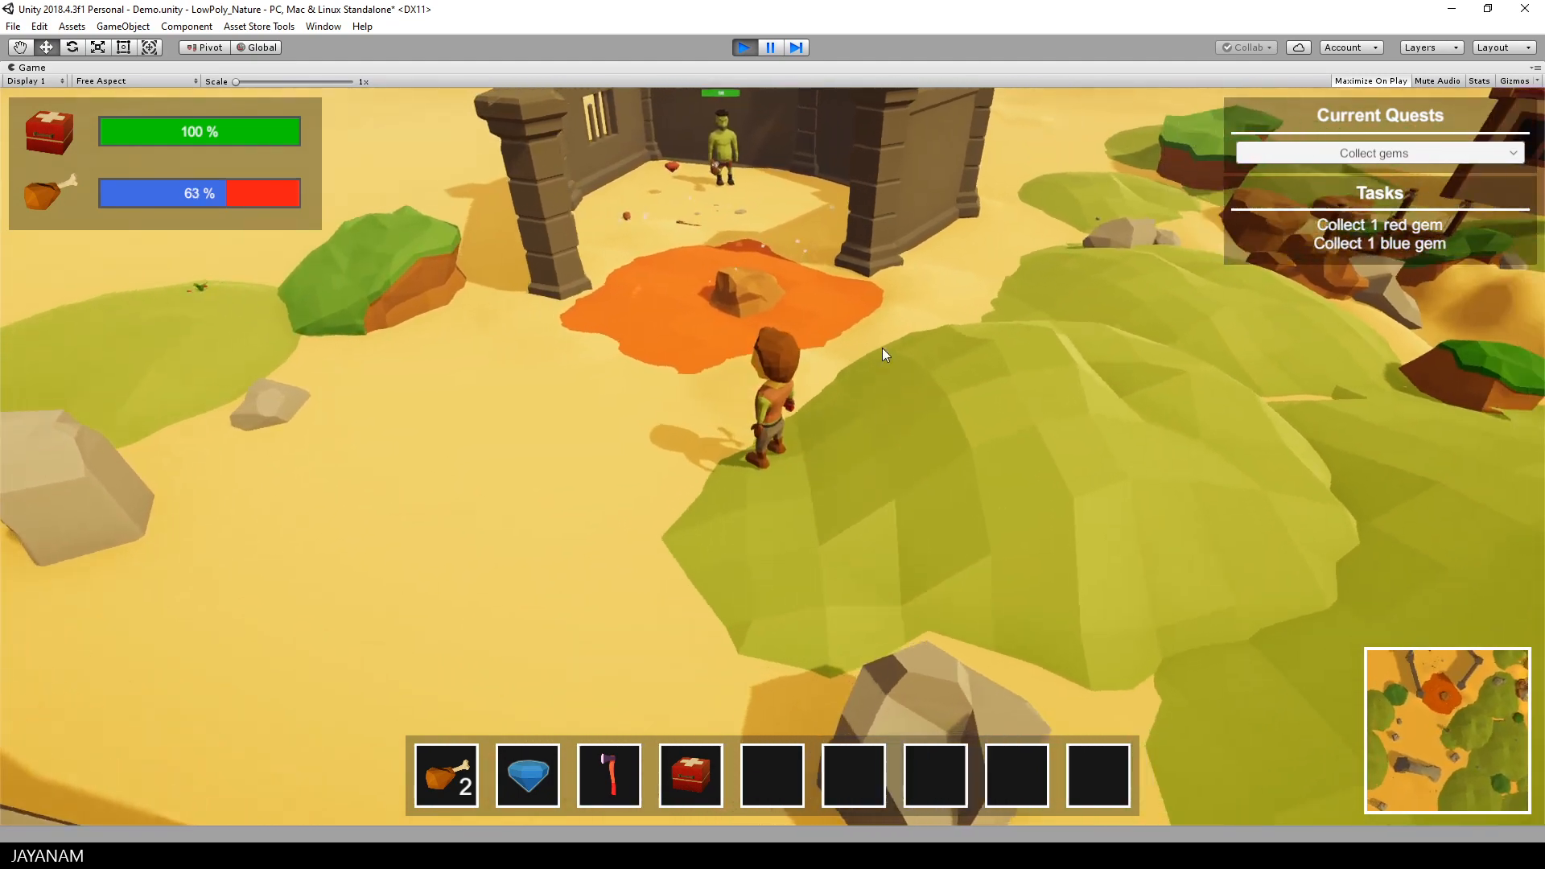
{"action": "middle_click_drag", "start_coordinate": [779, 341], "coordinate": [687, 344]}
{"action": "key", "text": "w"}
{"action": "key", "text": "space"}
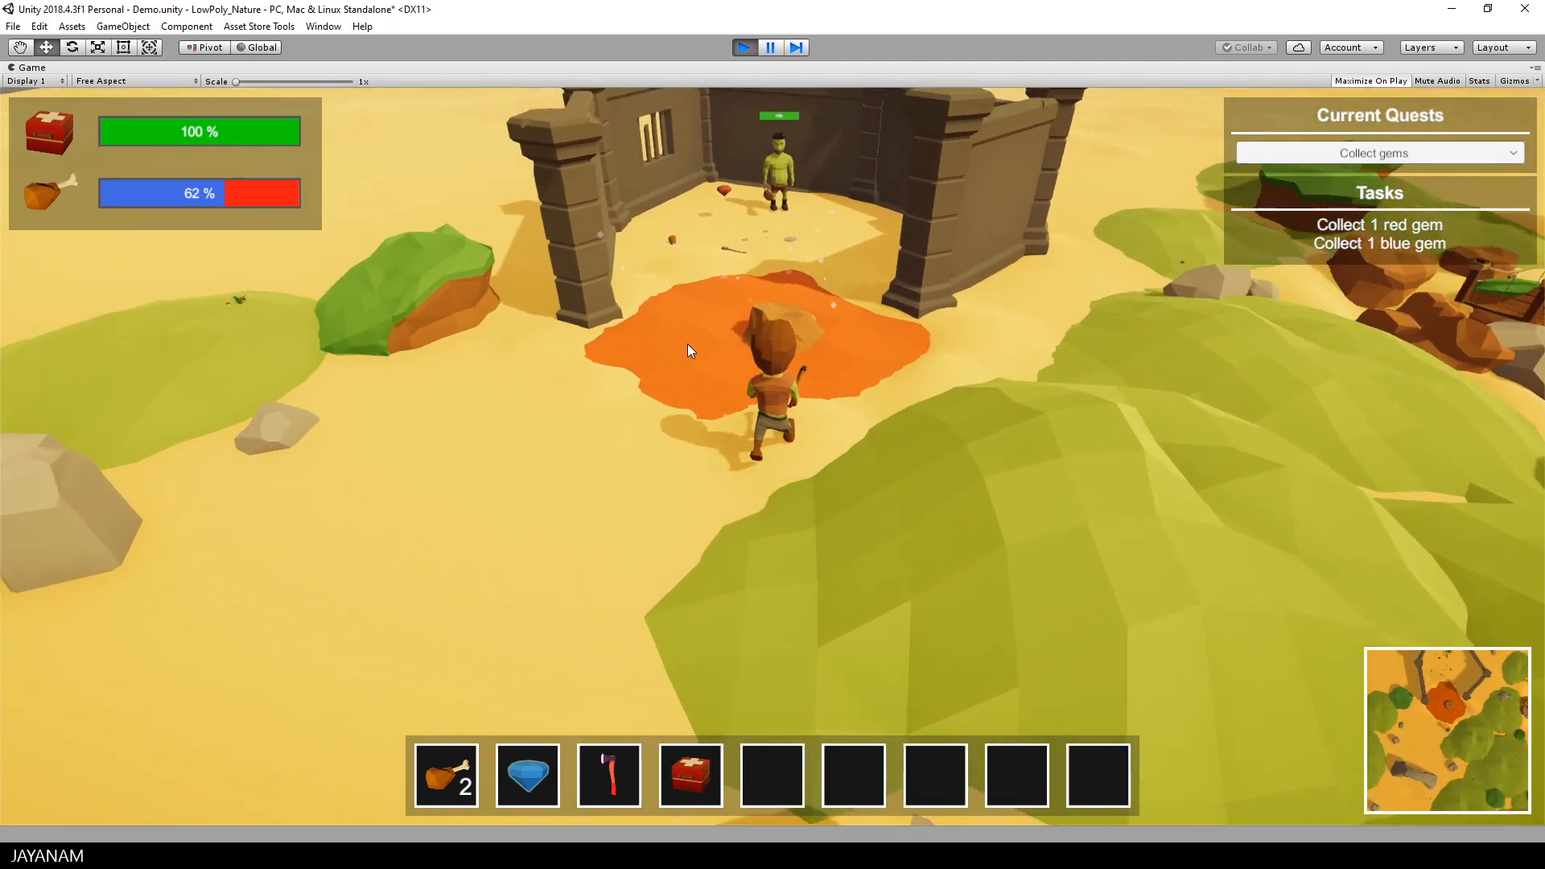
{"action": "key", "text": "w"}
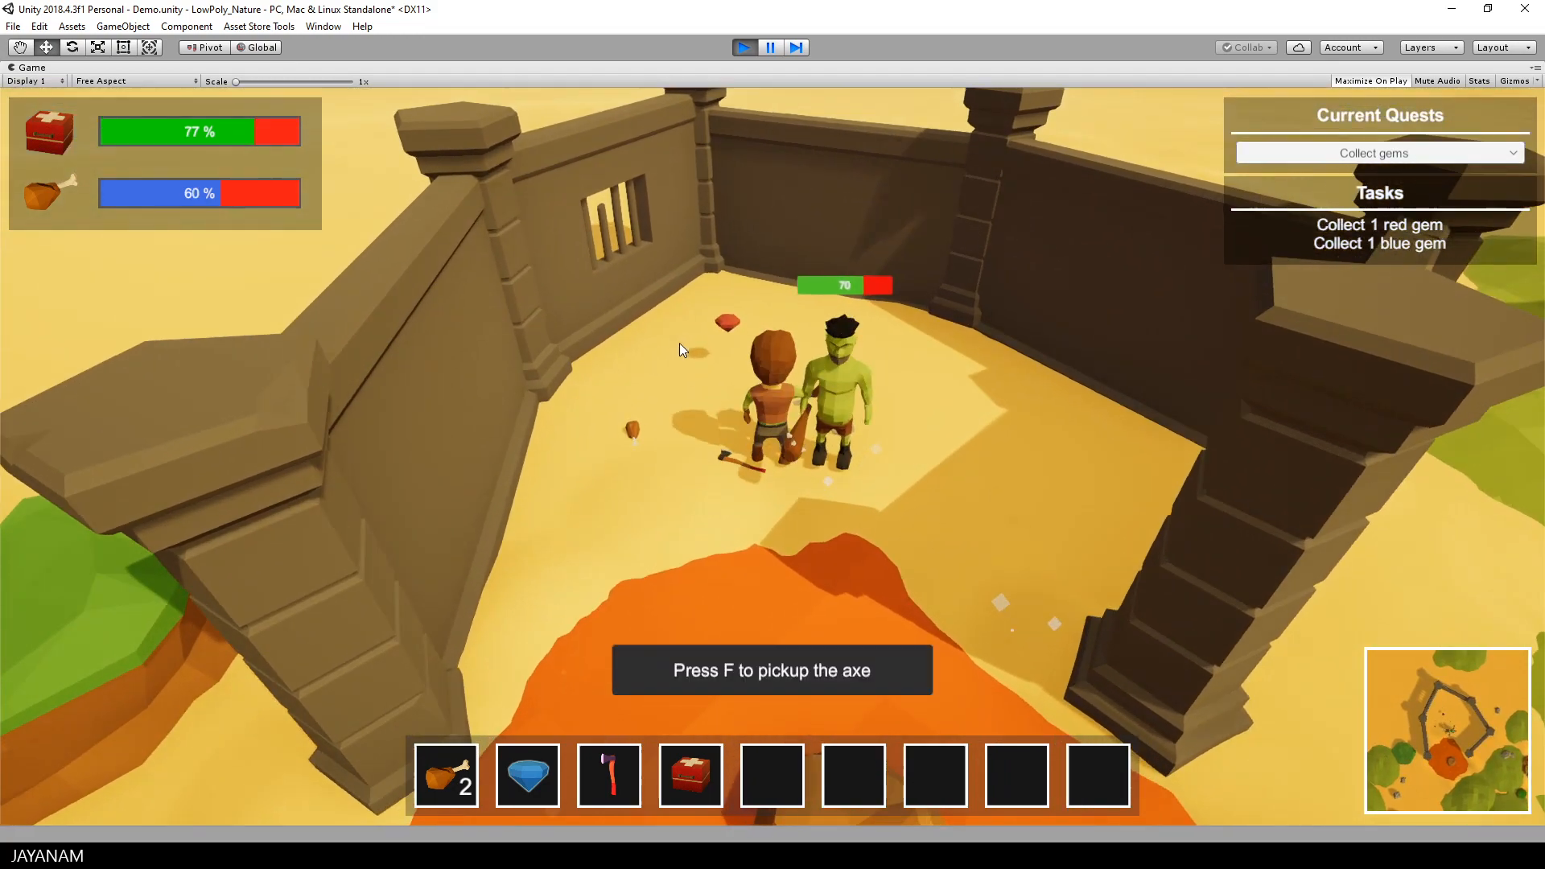
Step: Attack the green ogre with the axe and run around it inside the walled enclosure to dodge its club
{"action": "left_click", "coordinate": [679, 343]}
{"action": "key", "text": "w"}
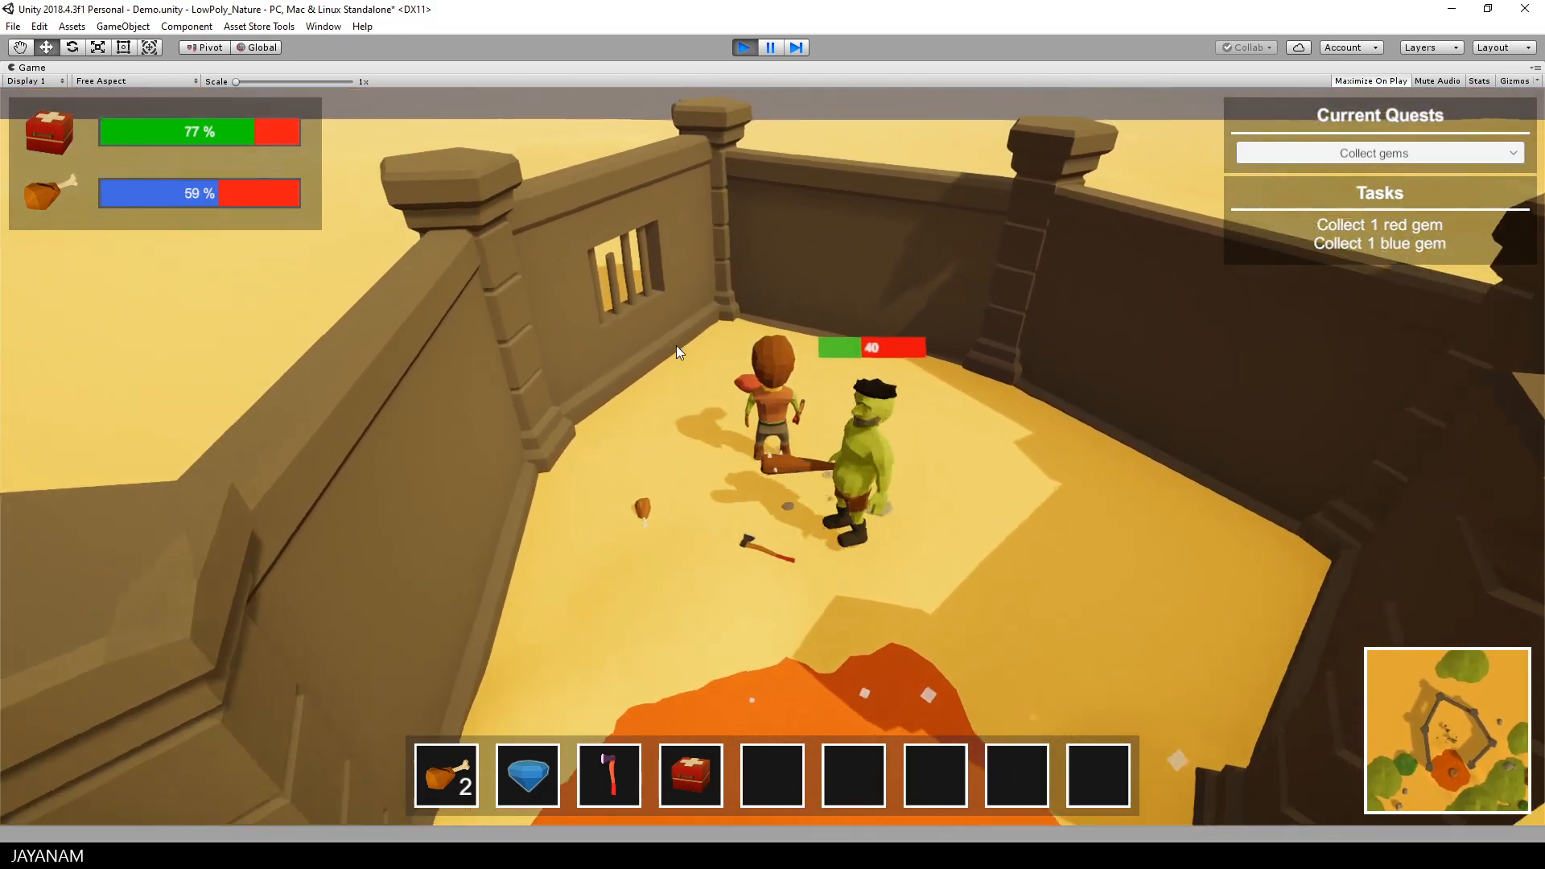
{"action": "key", "text": "d"}
{"action": "key", "text": "a"}
{"action": "key", "text": "s"}
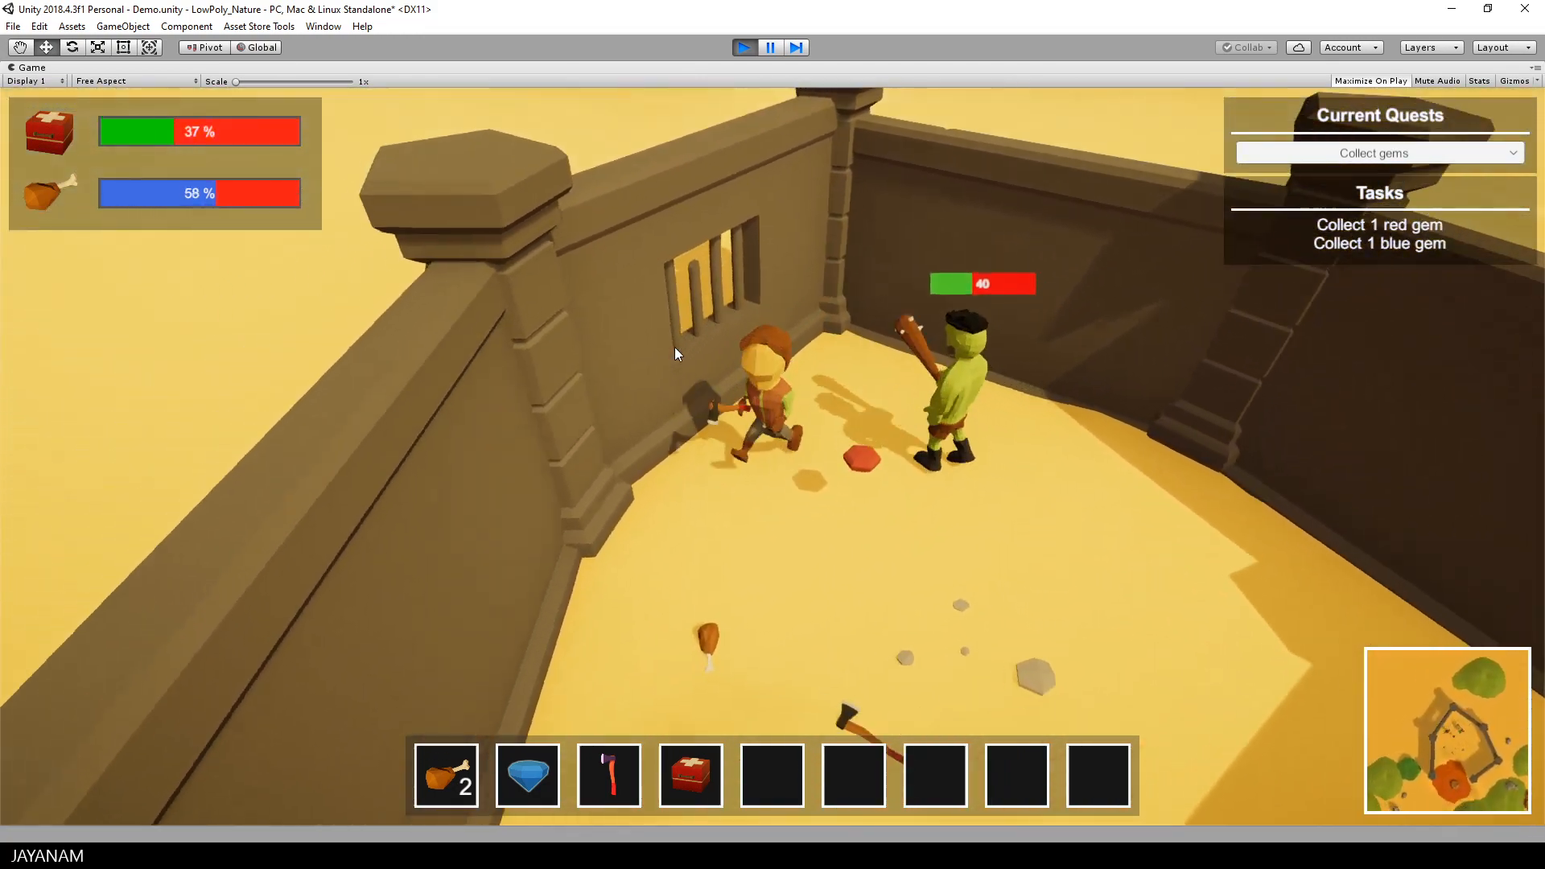
{"action": "key", "text": "d"}
{"action": "key", "text": "a"}
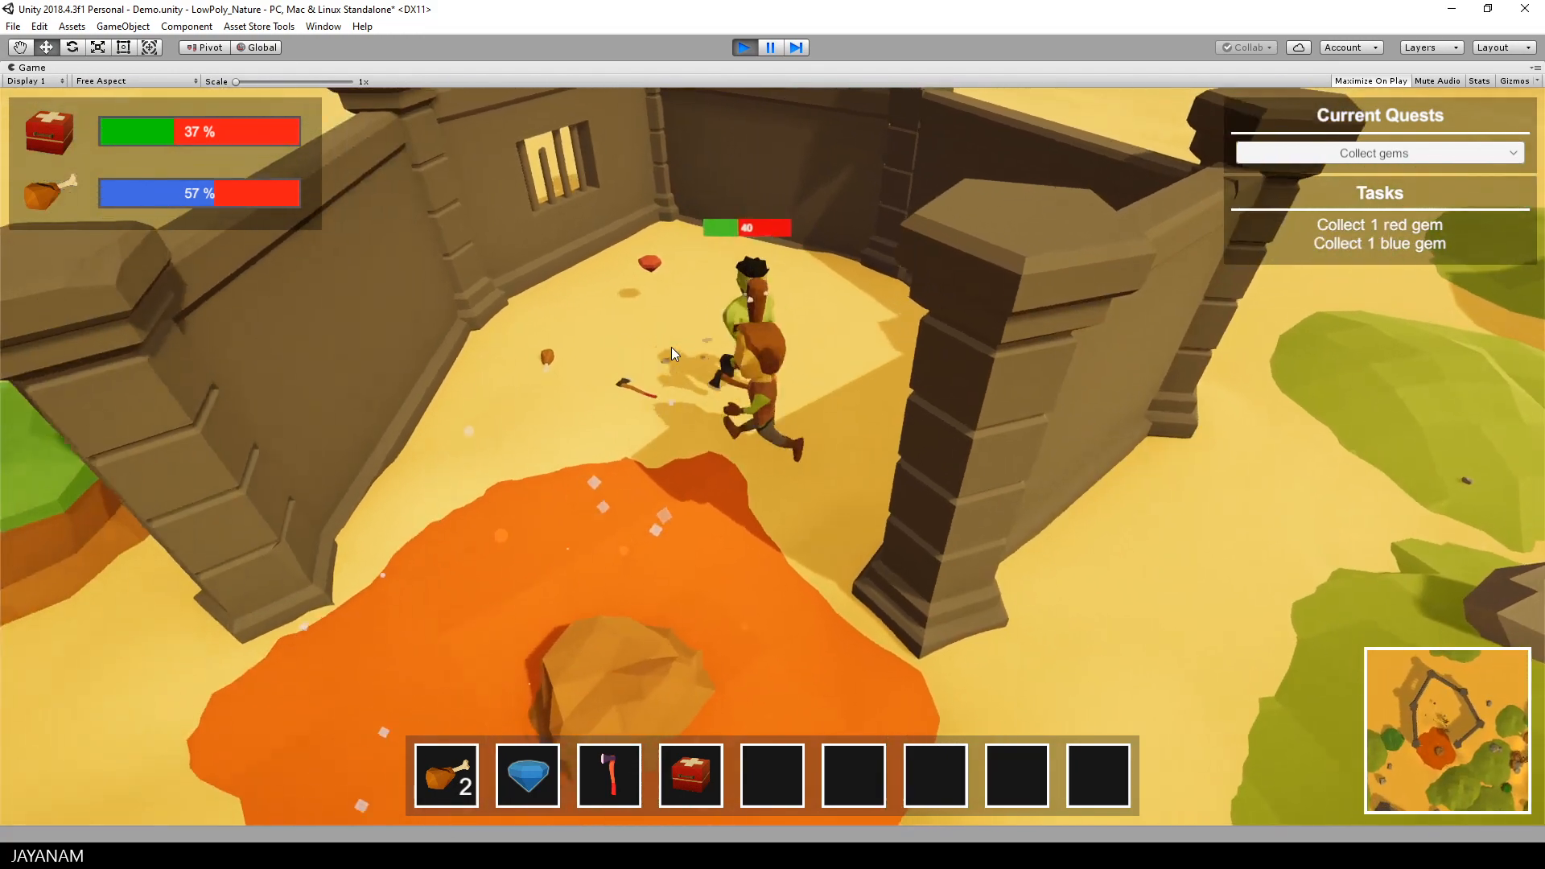
Step: Strike the weakened ogre again with the axe while circling it between the enclosure walls
{"action": "left_click", "coordinate": [671, 347]}
{"action": "key", "text": "w"}
{"action": "key", "text": "d"}
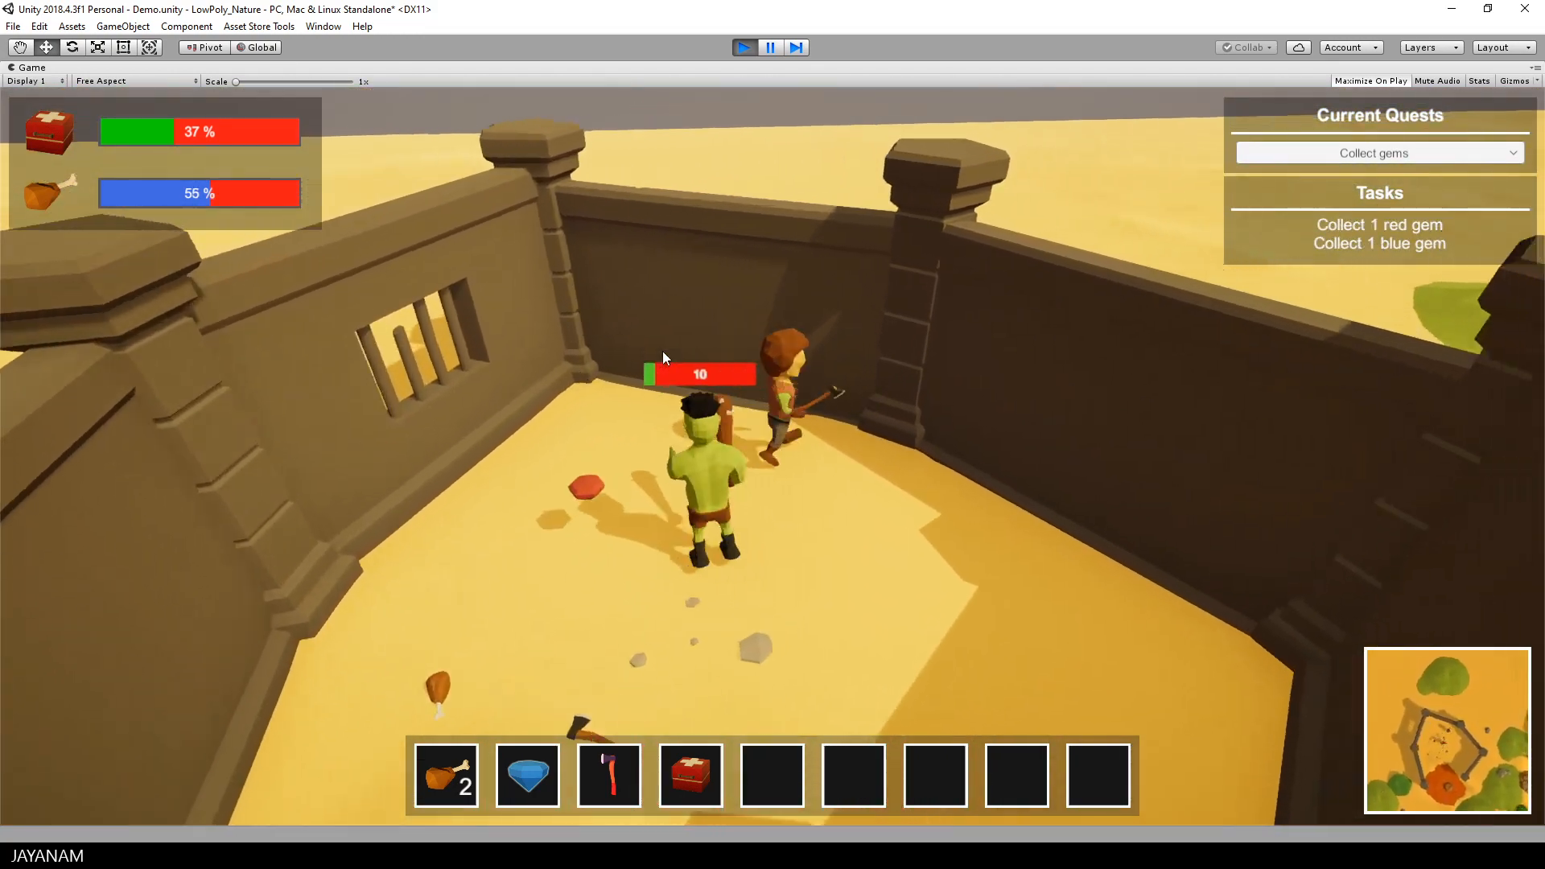
{"action": "key", "text": "s"}
{"action": "key", "text": "a"}
{"action": "left_click", "coordinate": [661, 351]}
{"action": "key", "text": "w"}
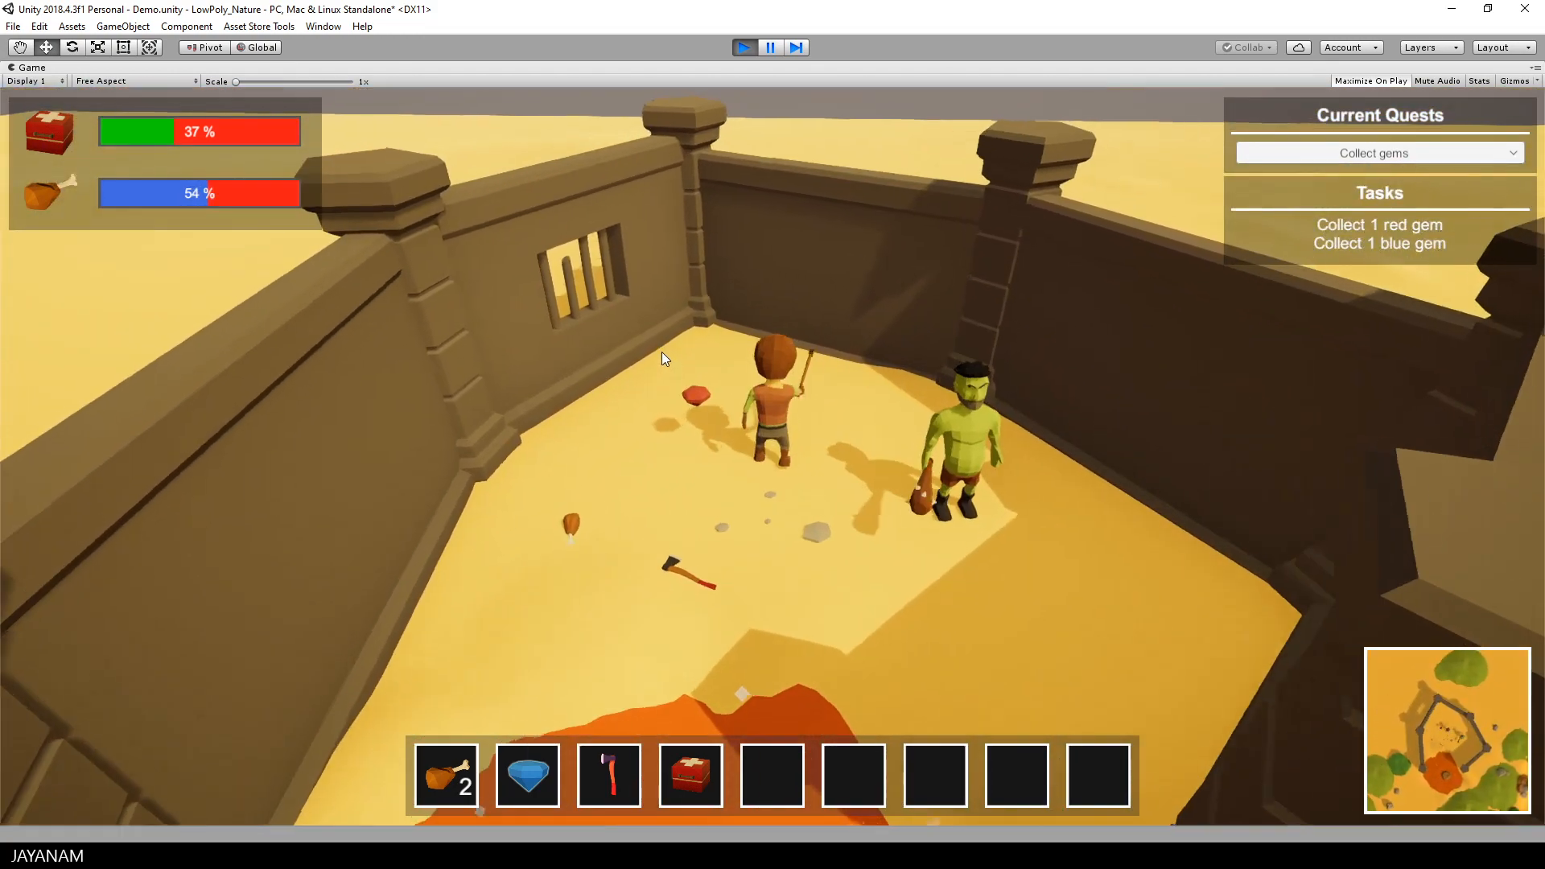
Step: Walk up to the red gem inside the enclosure and pick it up
{"action": "key", "text": "a"}
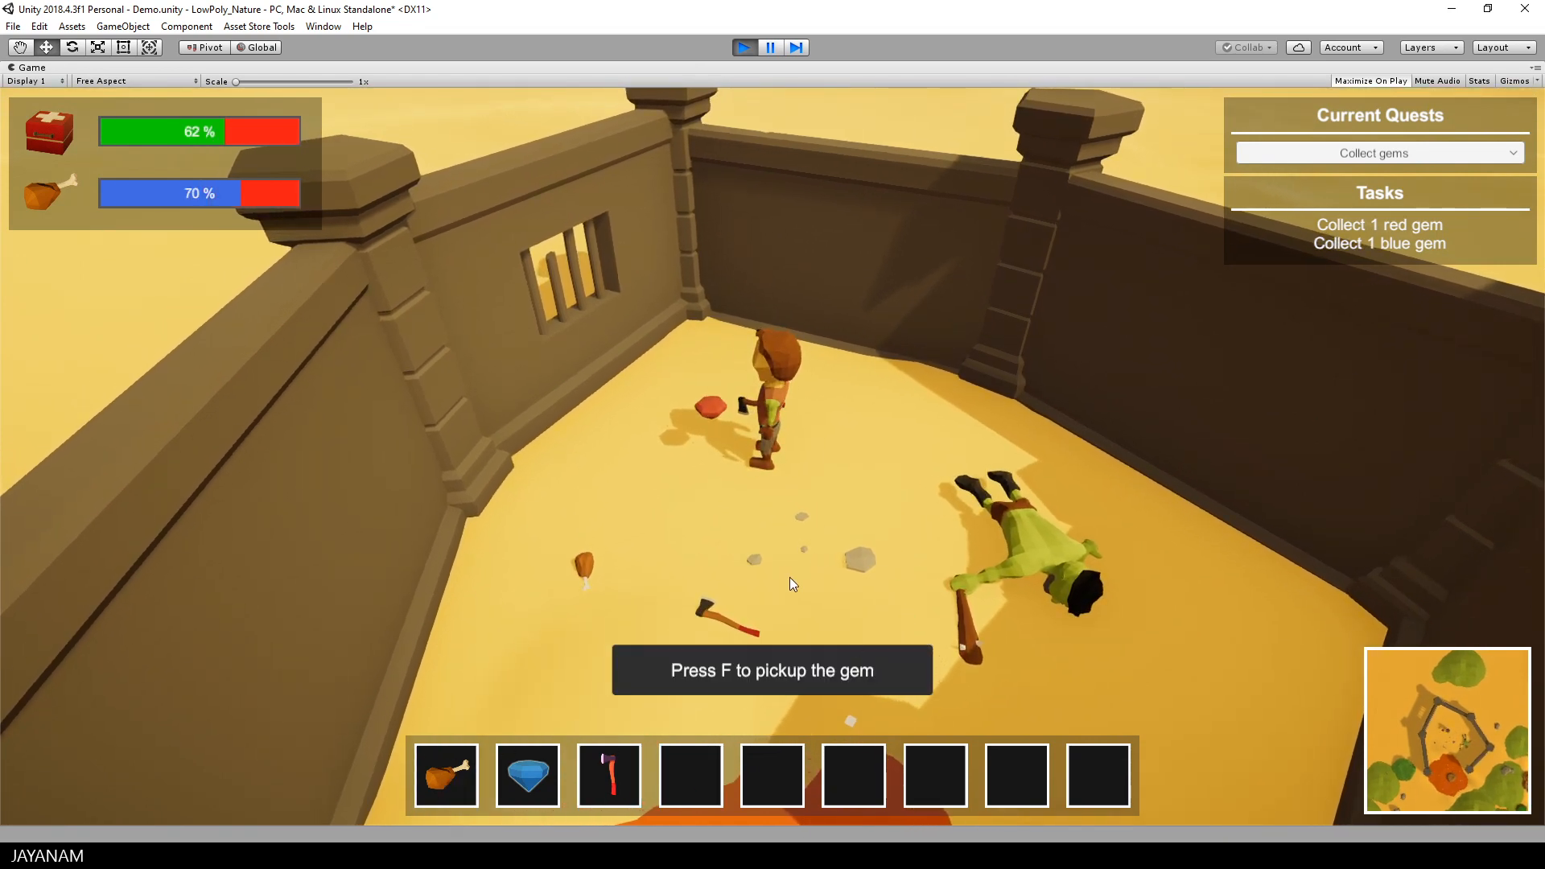
{"action": "key", "text": "w"}
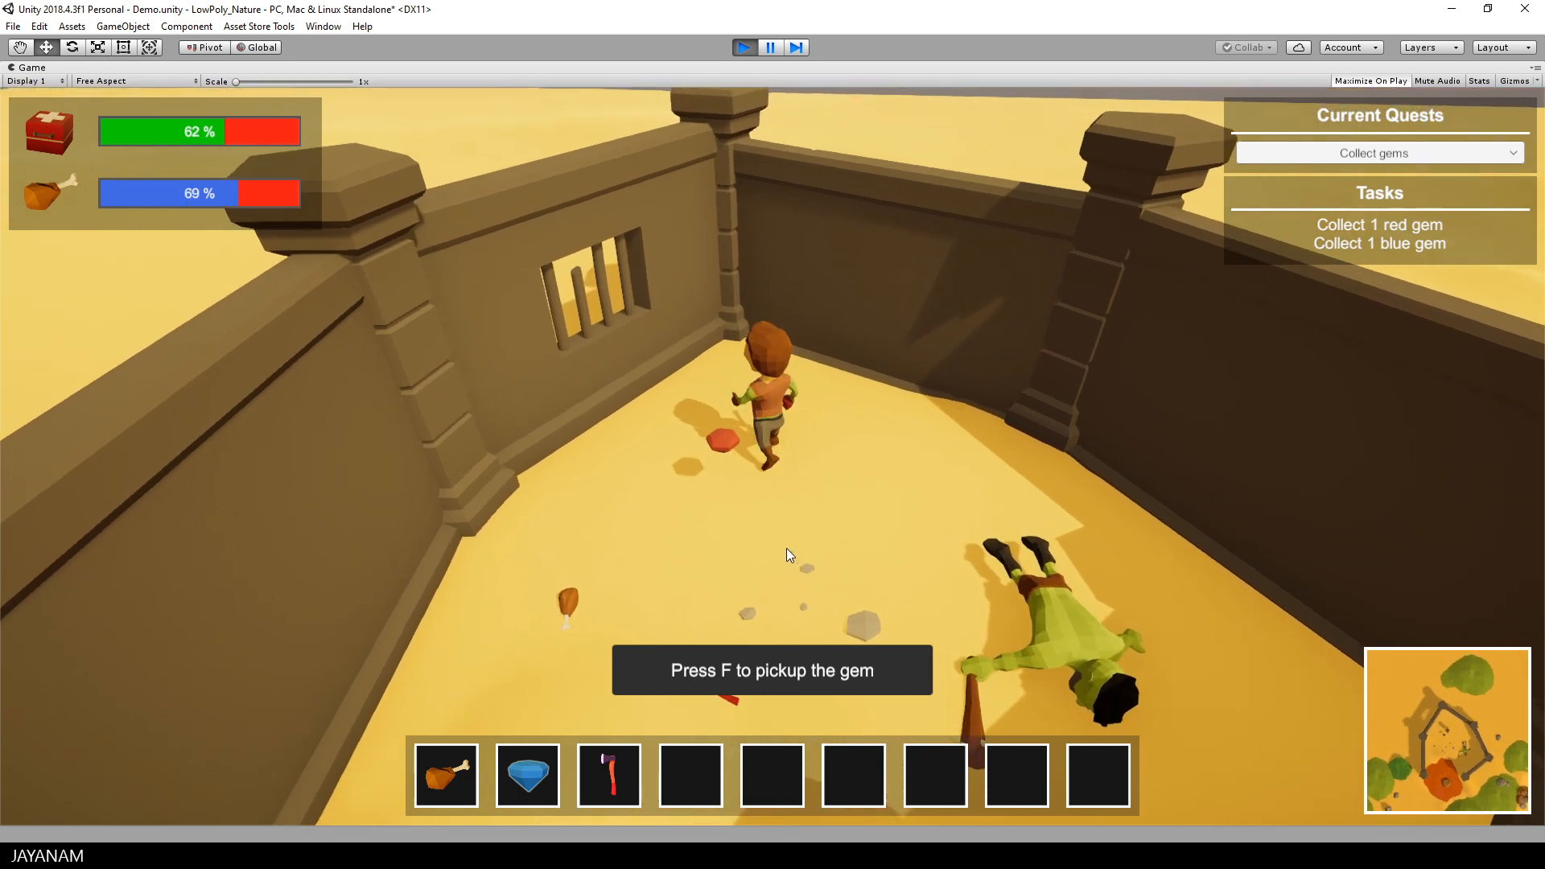
{"action": "key", "text": "f"}
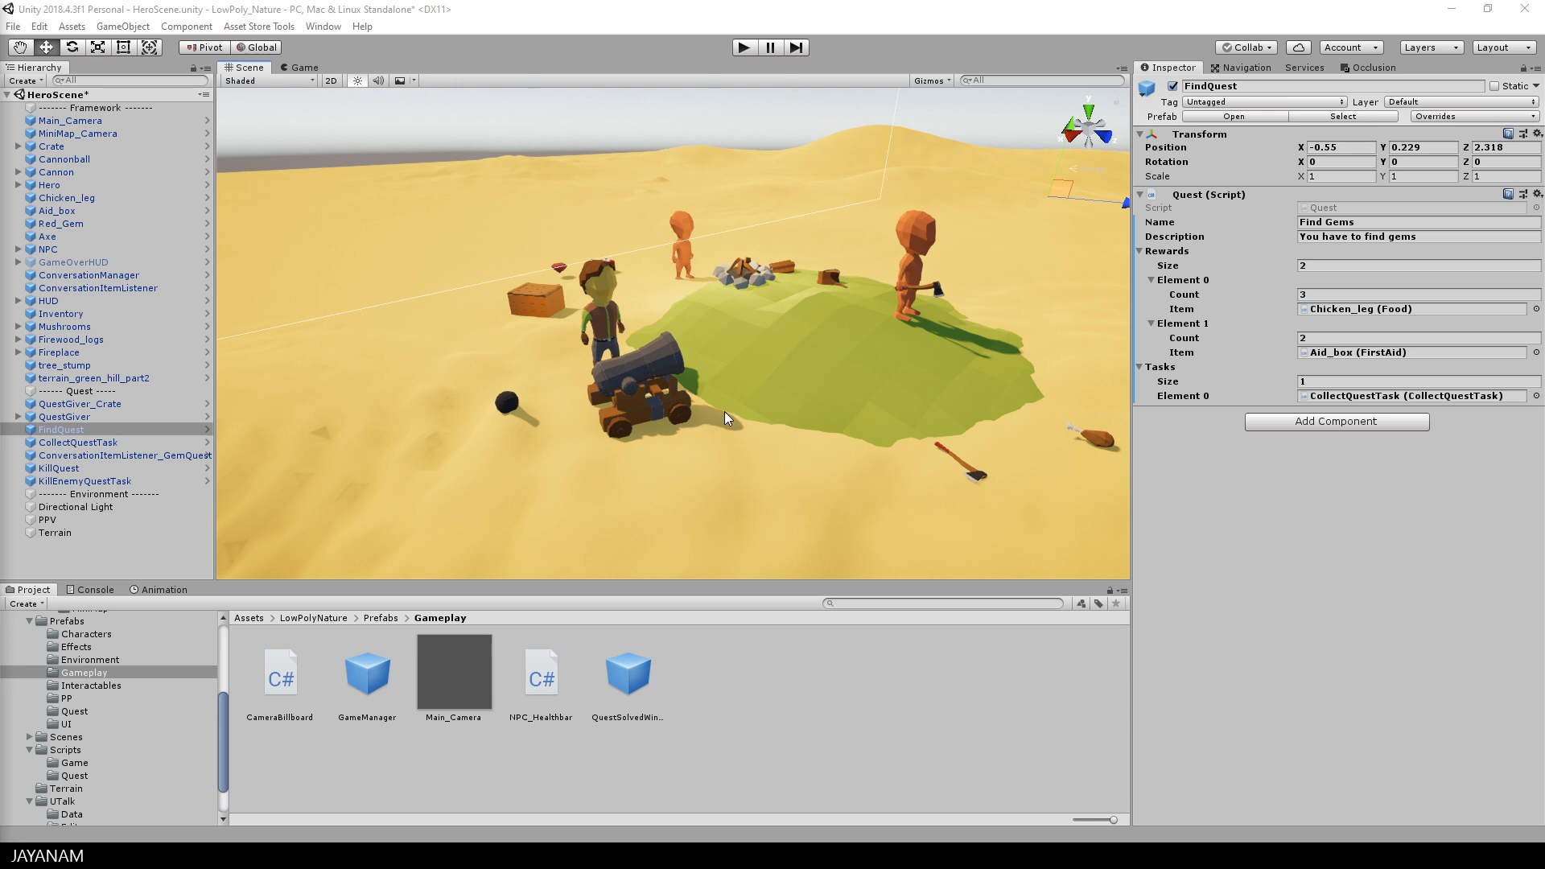
Step: Examine the components of QuestGiver_Crate, QuestGiver, FindQuest and CollectQuestTask in HeroScene
{"action": "left_click_drag", "start_coordinate": [753, 388], "coordinate": [676, 383], "text": "alt"}
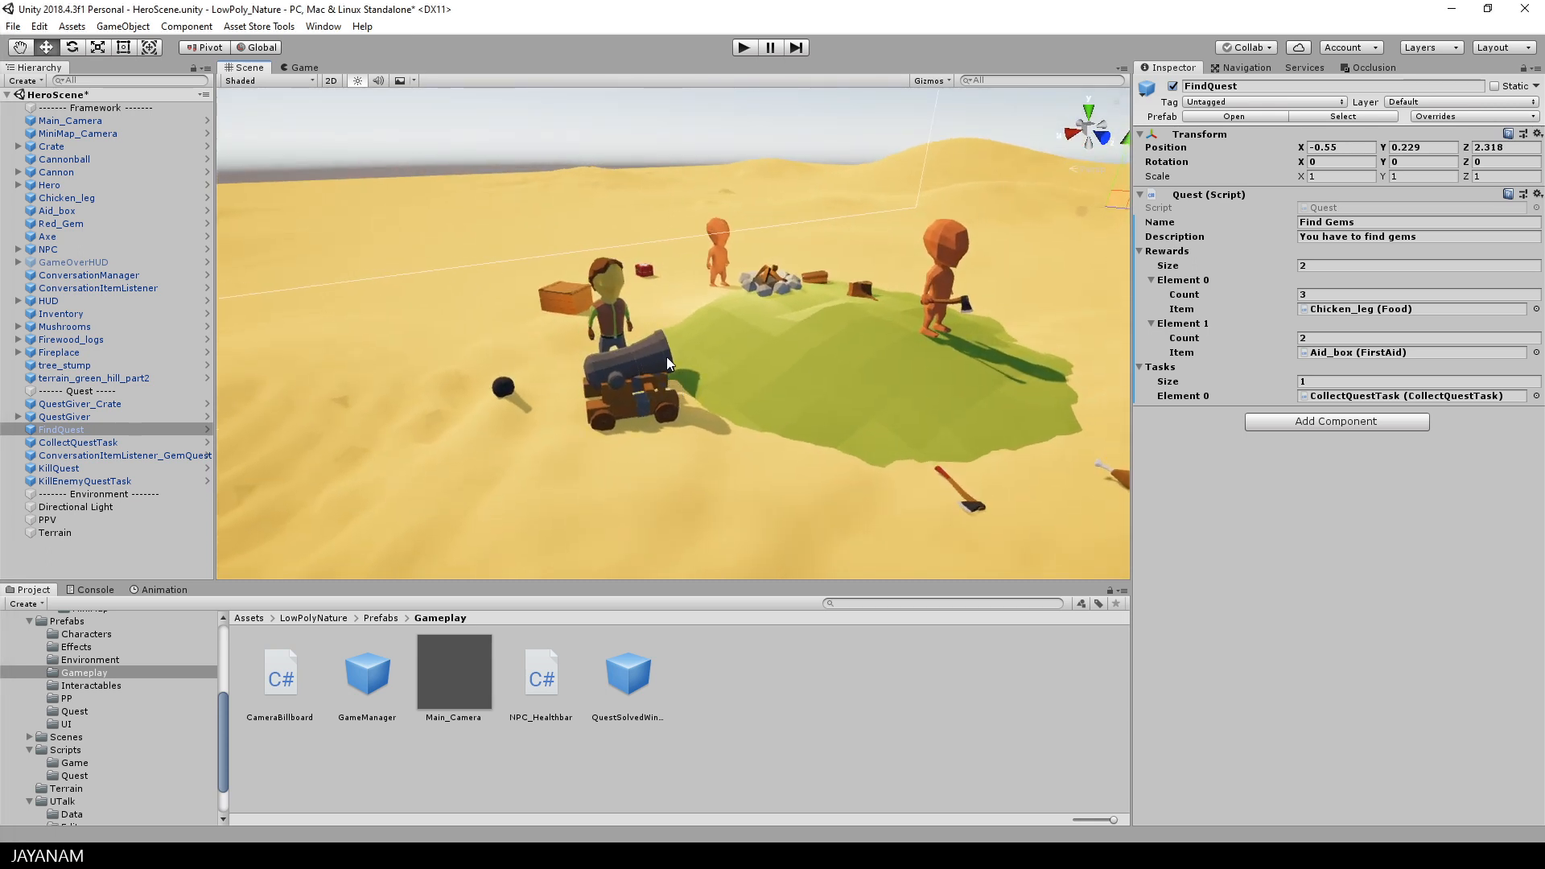
{"action": "left_click", "coordinate": [113, 406]}
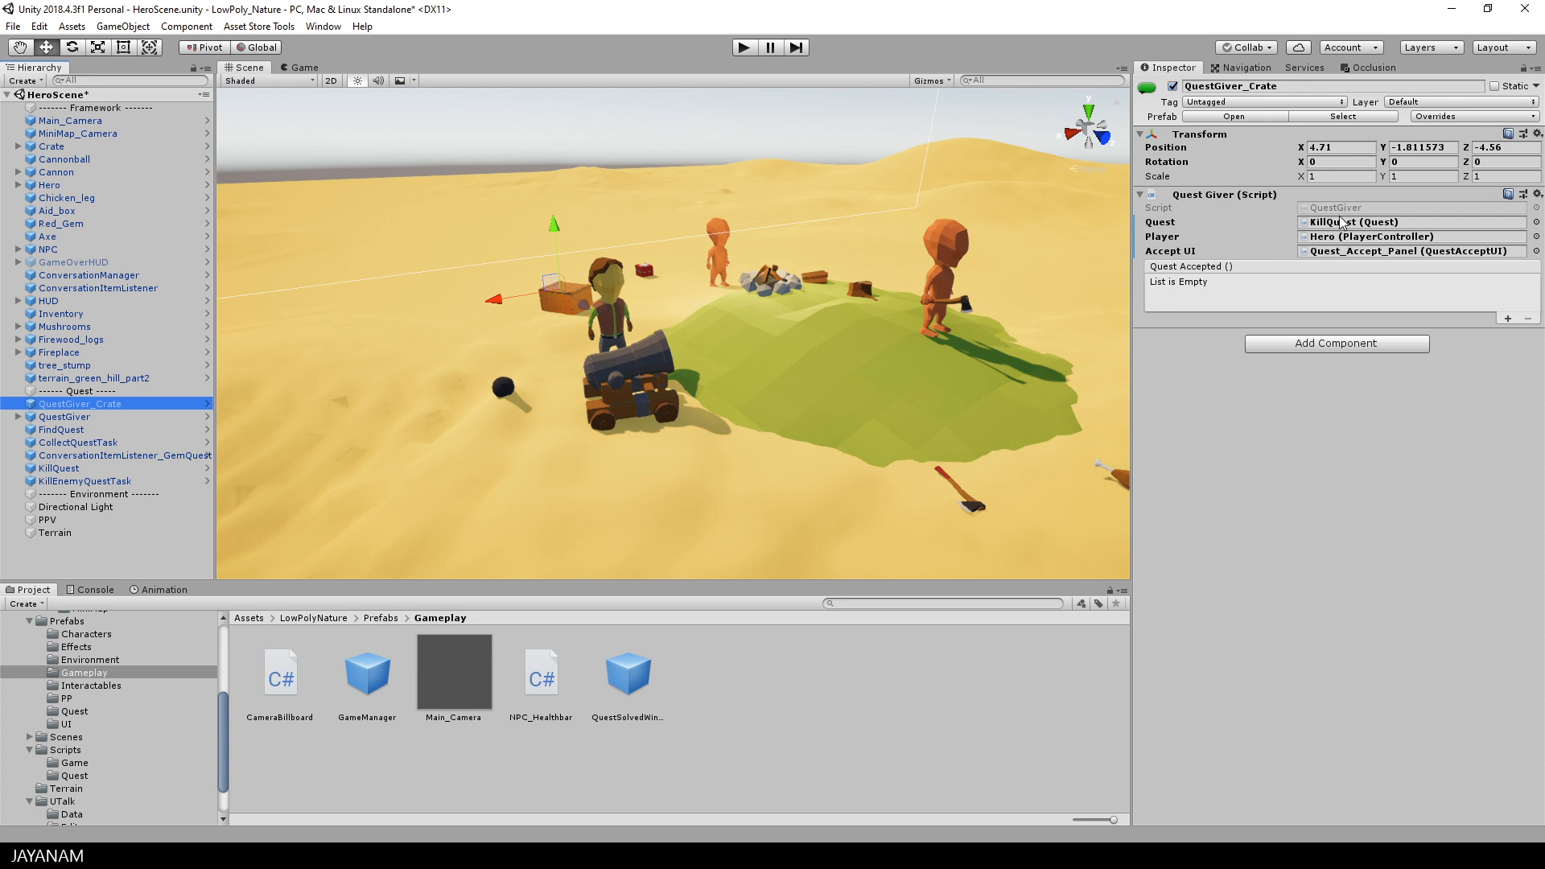
{"action": "left_click", "coordinate": [78, 418]}
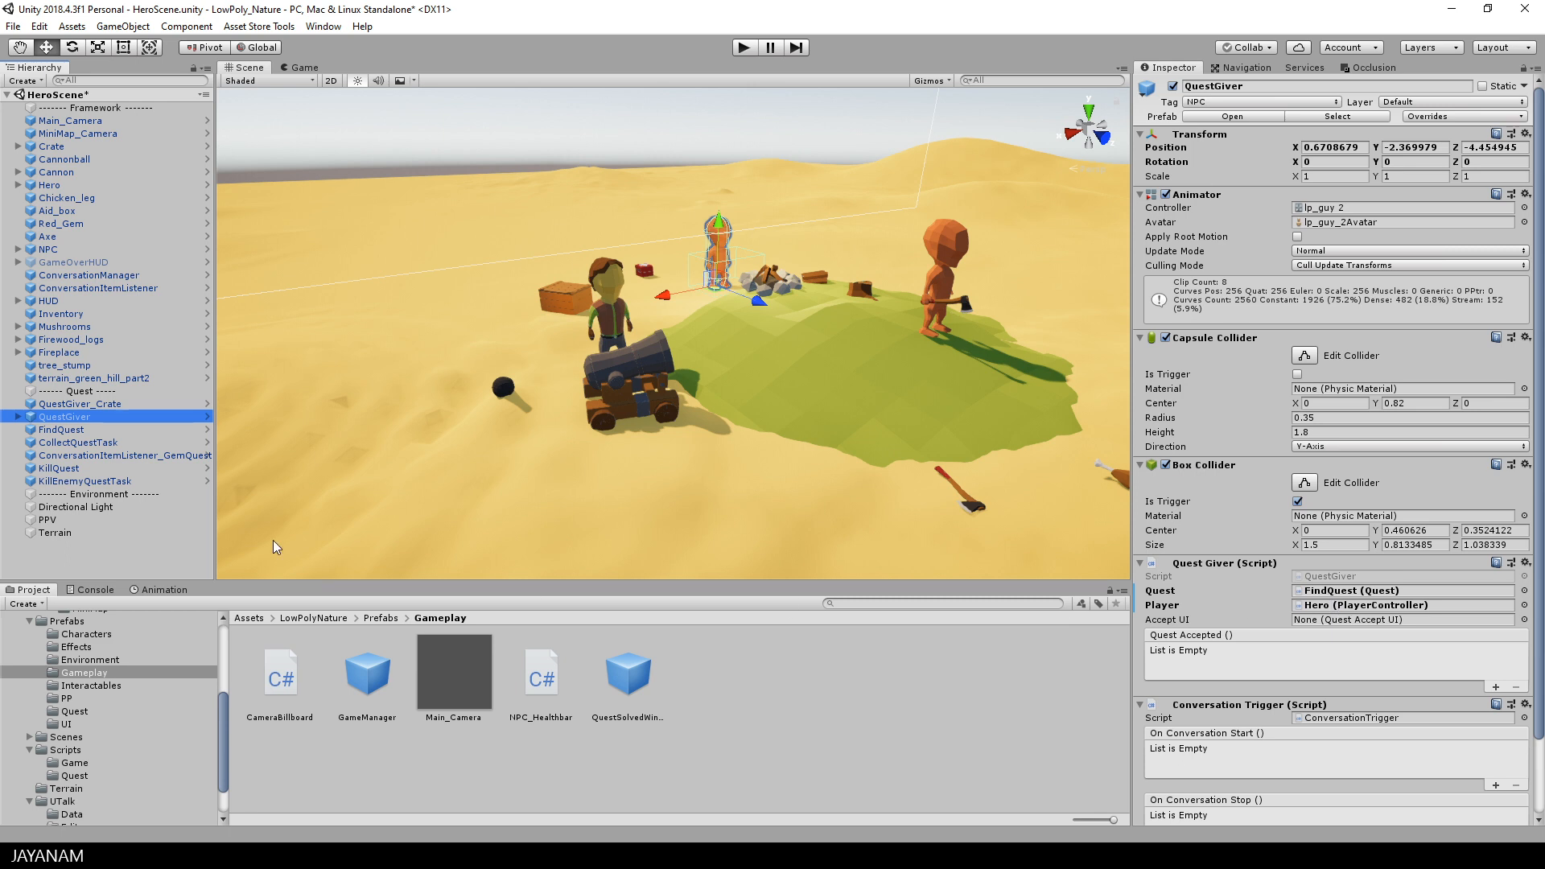
{"action": "left_click", "coordinate": [75, 432]}
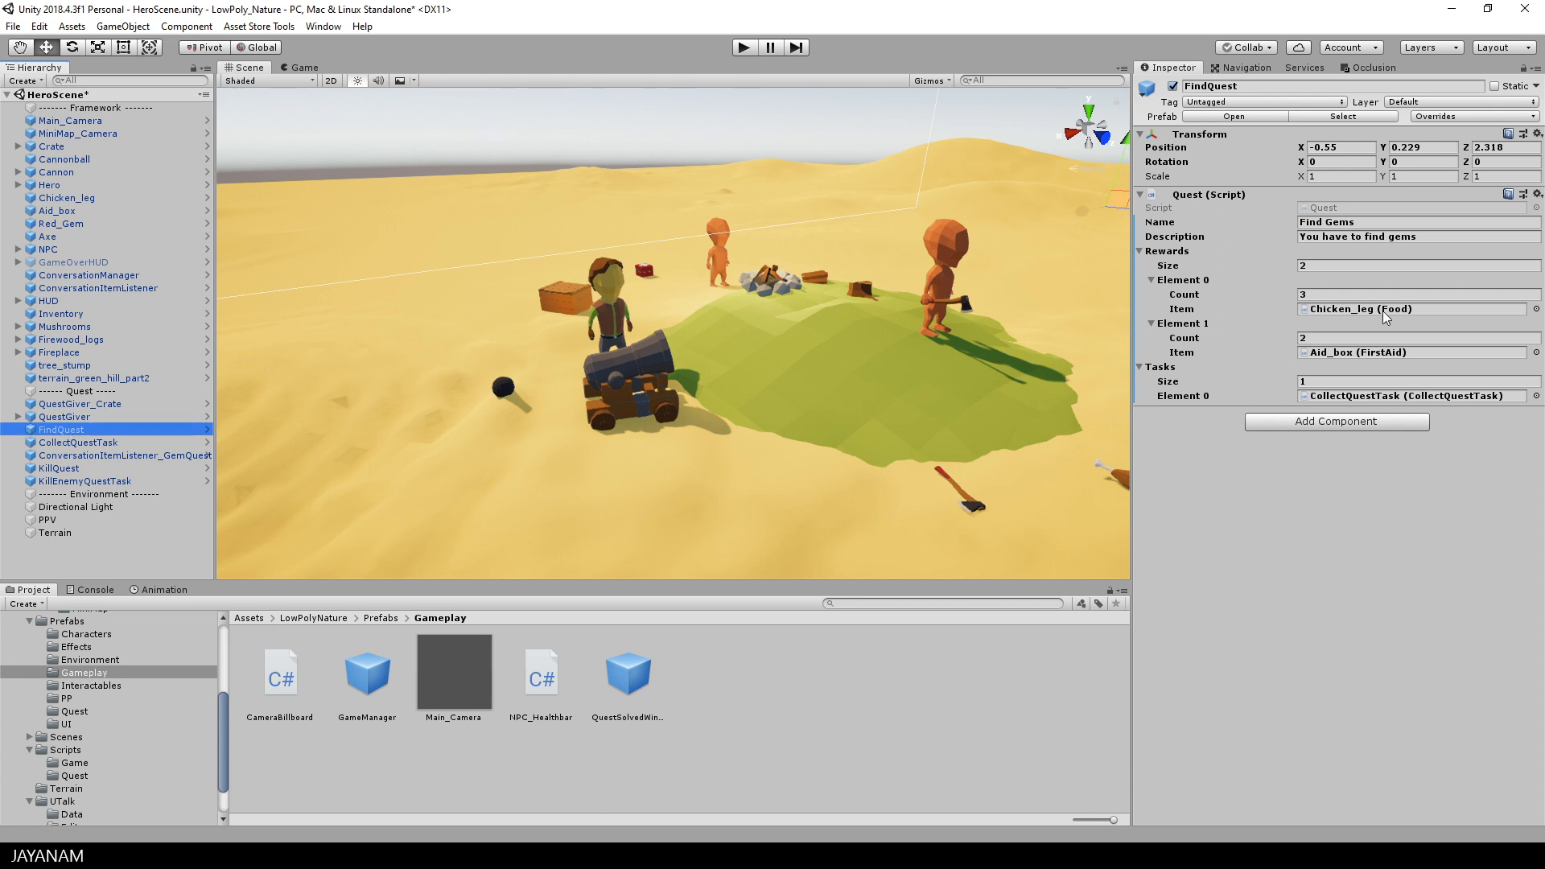
{"action": "left_click", "coordinate": [74, 443]}
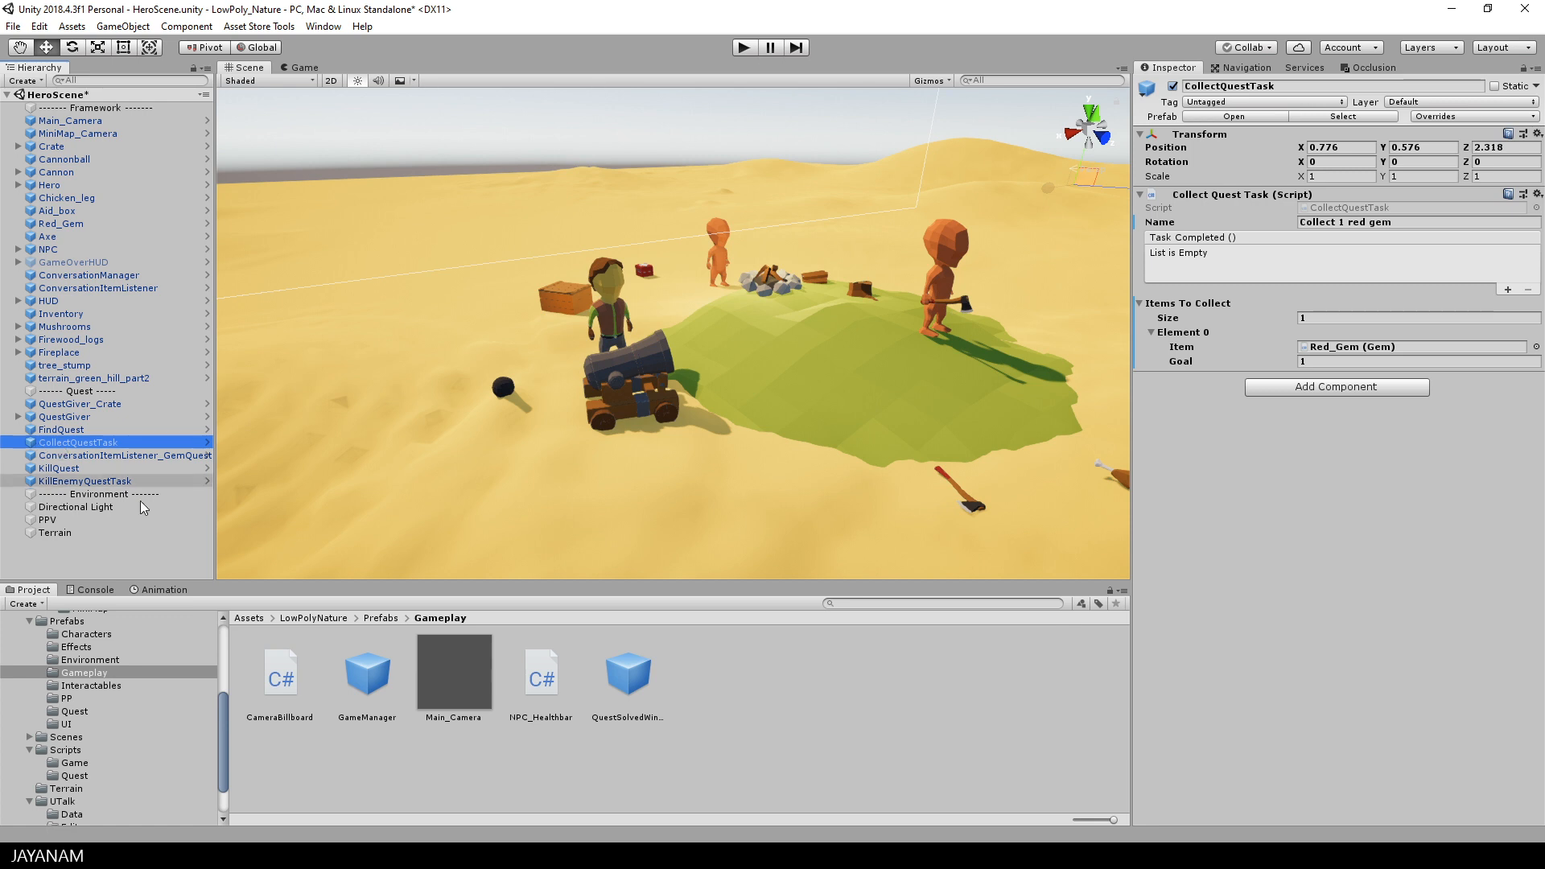
Step: Add the GameManager and QuestSolvedWinCondition prefabs from the Gameplay folder to the scene's Framework group, on either side of GameOverHUD
{"action": "left_click", "coordinate": [373, 683]}
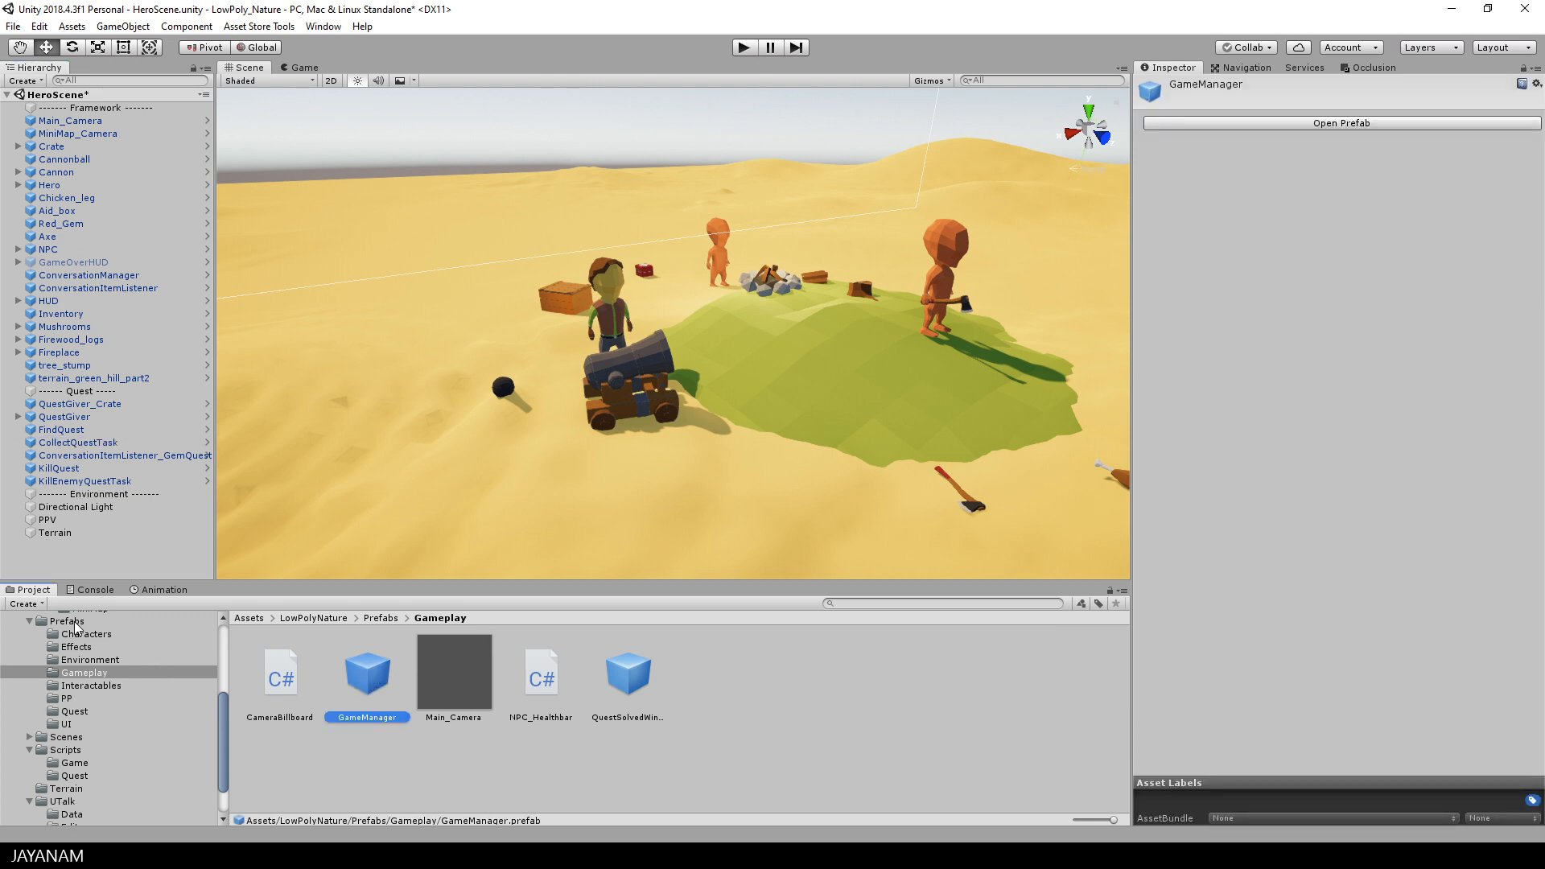
{"action": "left_click_drag", "start_coordinate": [372, 674], "coordinate": [64, 263]}
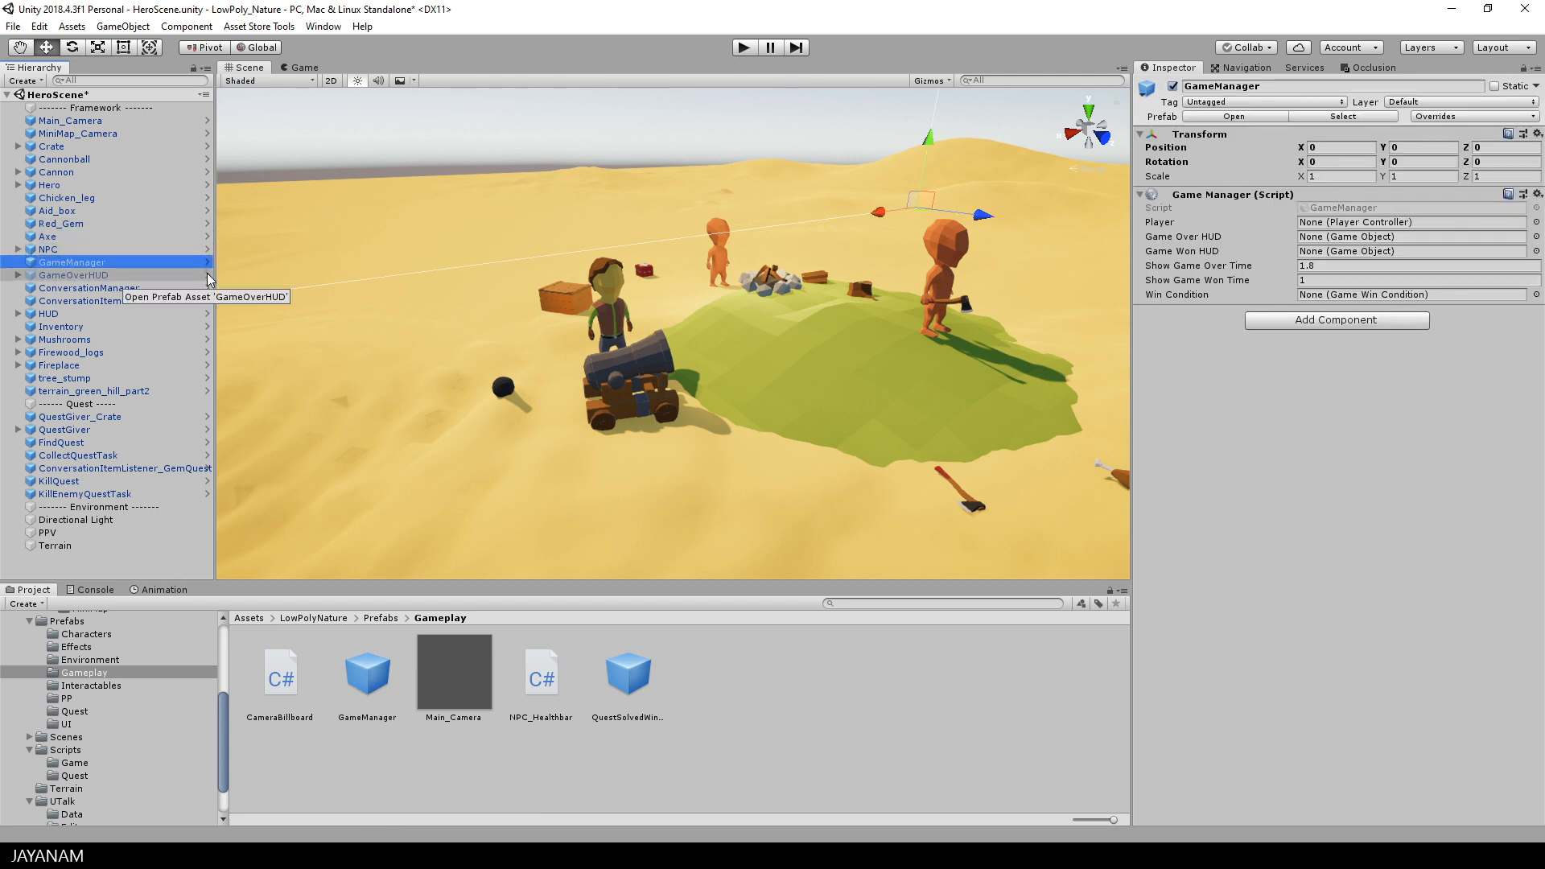
{"action": "left_click", "coordinate": [636, 683]}
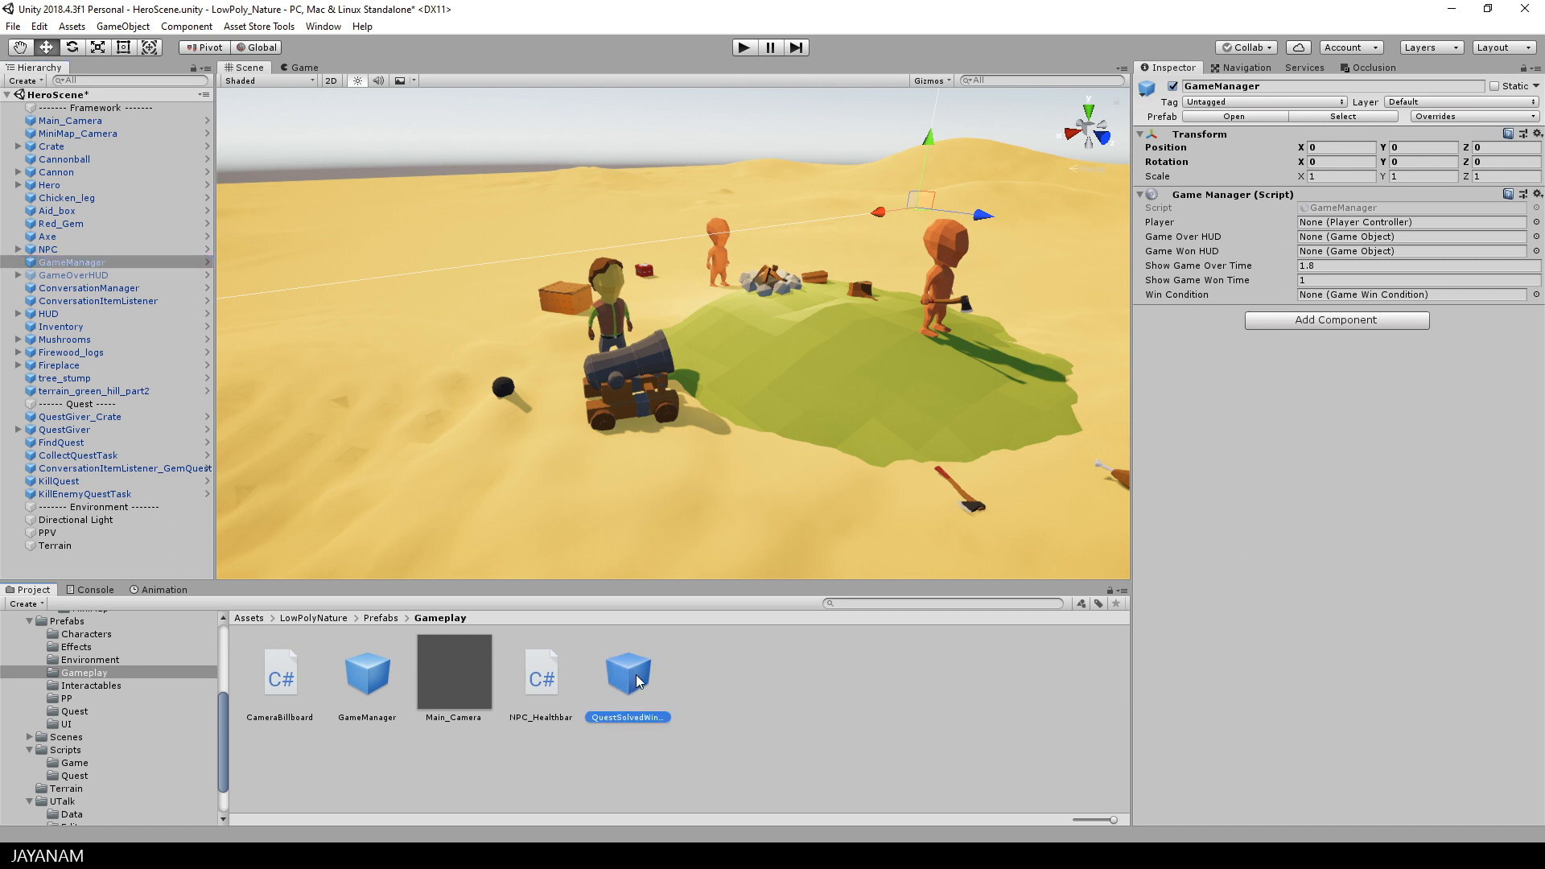
{"action": "left_click_drag", "start_coordinate": [227, 346], "coordinate": [97, 283]}
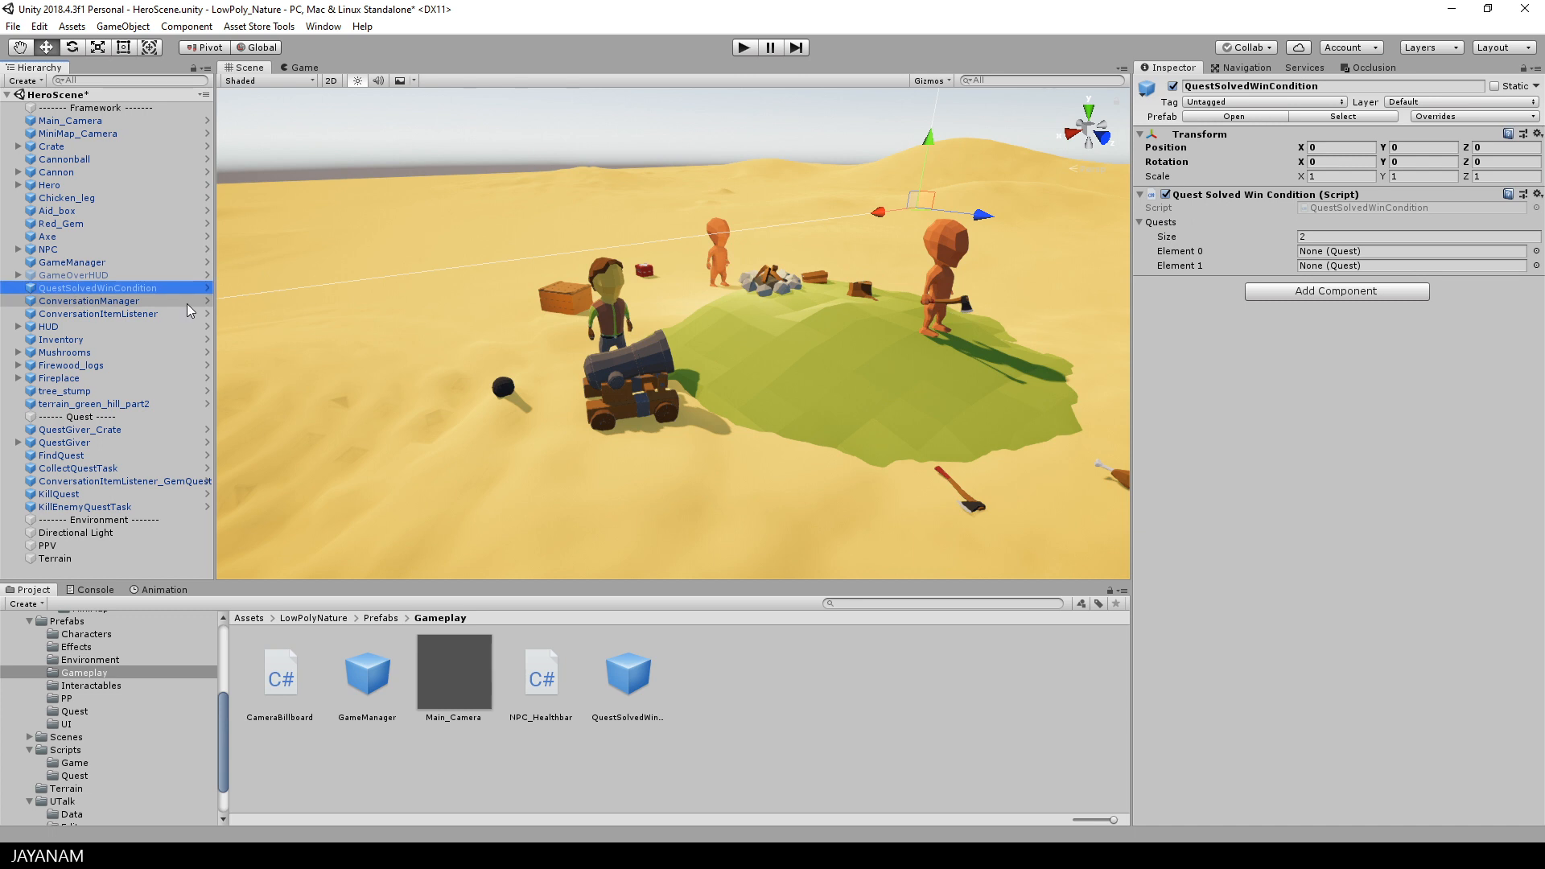
Step: Add the GameWonHUD prefab from the UI prefabs folder to the scene, directly below GameOverHUD
{"action": "left_click", "coordinate": [64, 724]}
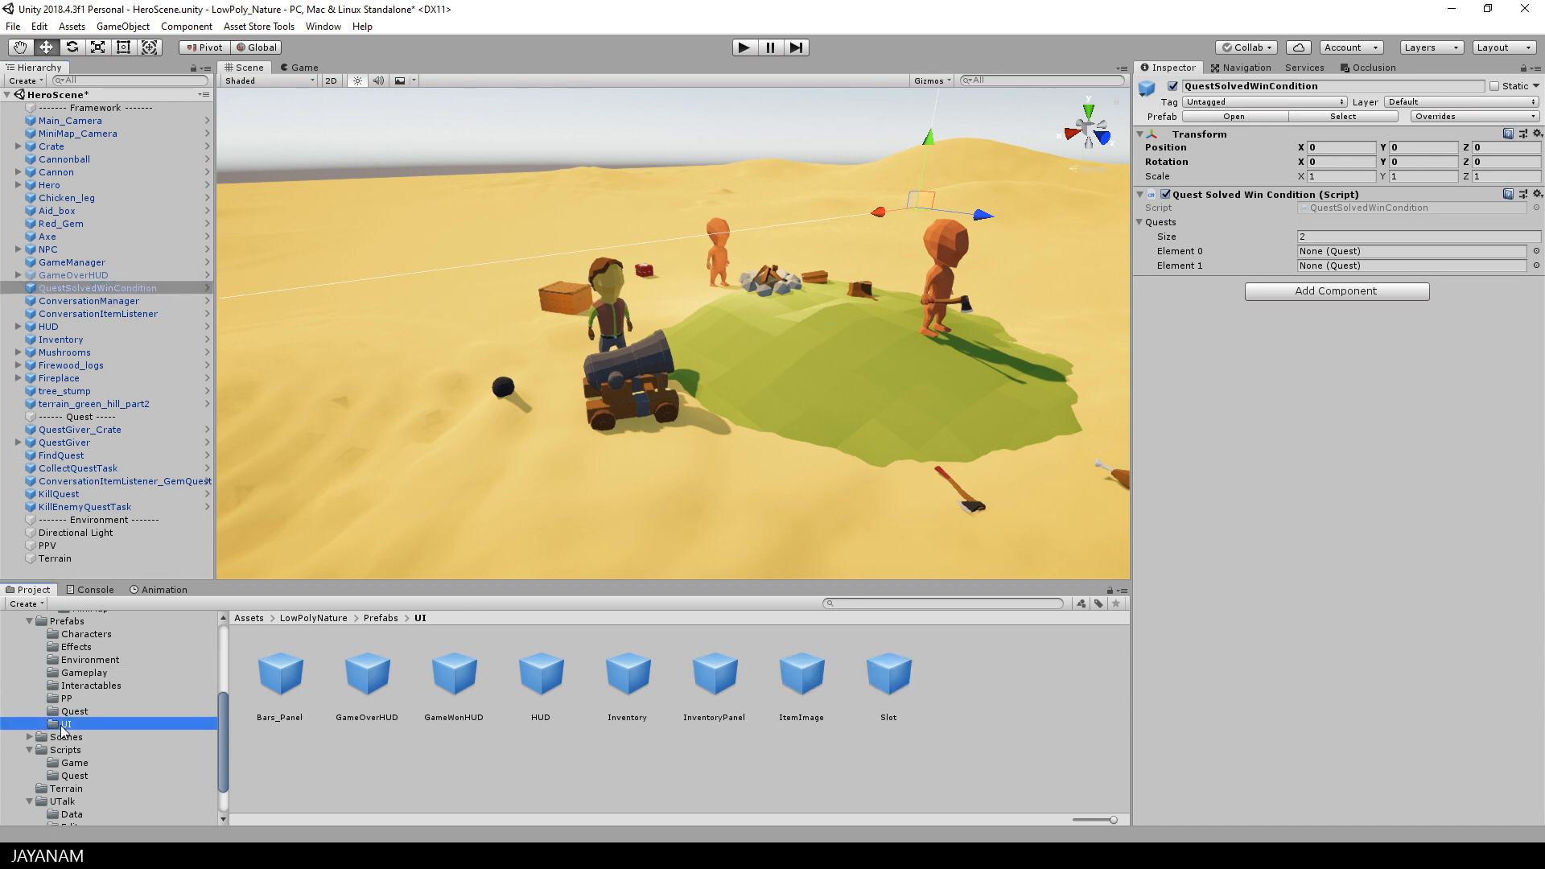
{"action": "left_click", "coordinate": [448, 676]}
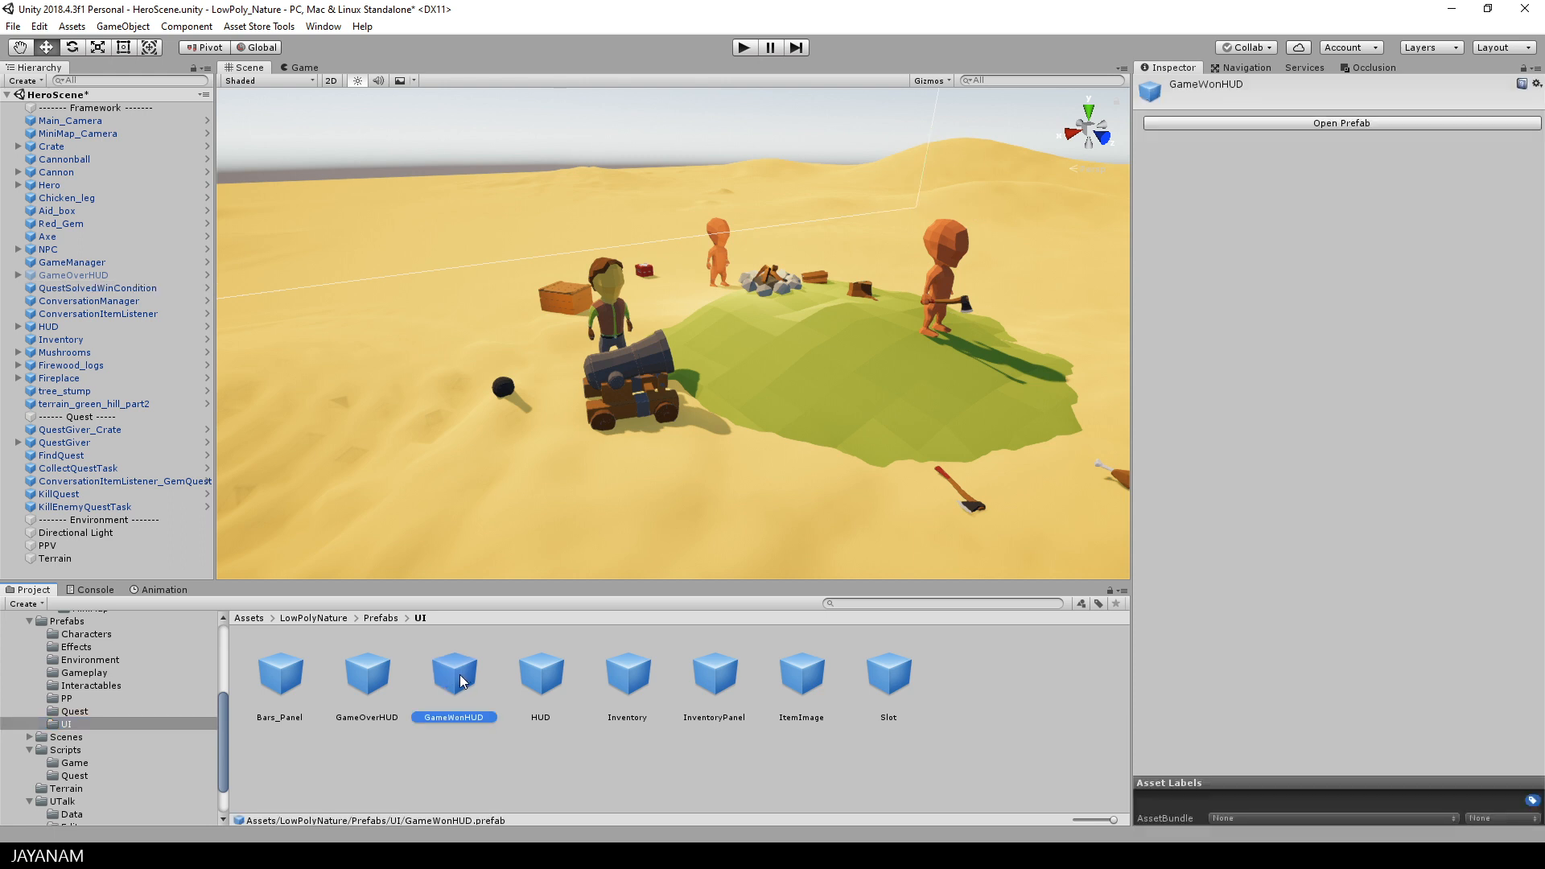
{"action": "left_click_drag", "start_coordinate": [285, 378], "coordinate": [81, 287]}
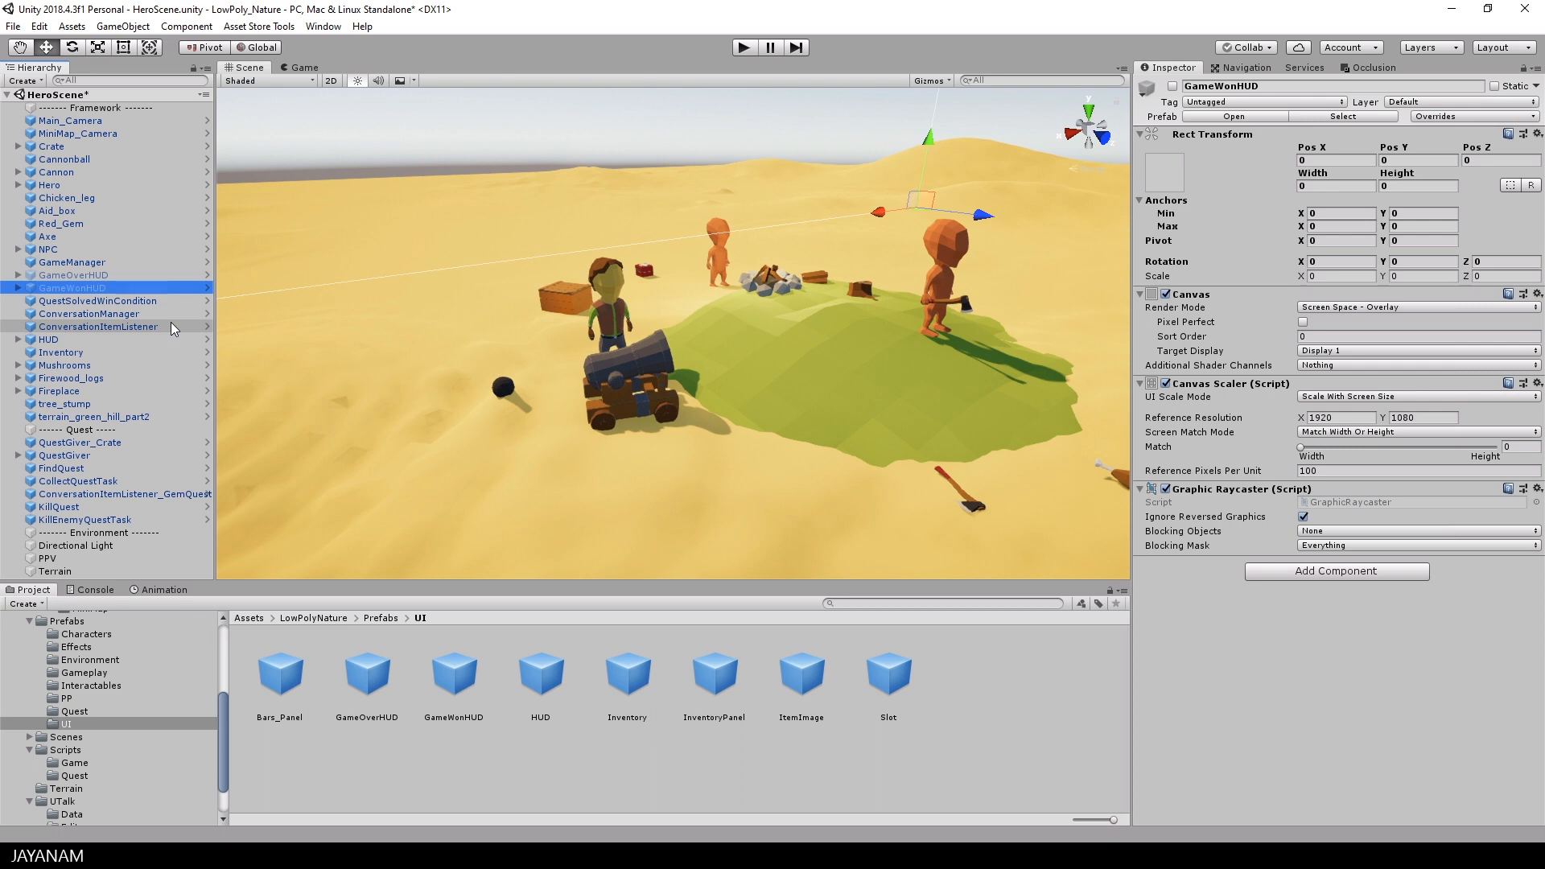
Step: Assign FindQuest as Element 0 and KillQuest as Element 1 in the Quests list of QuestSolvedWinCondition
{"action": "left_click", "coordinate": [83, 301]}
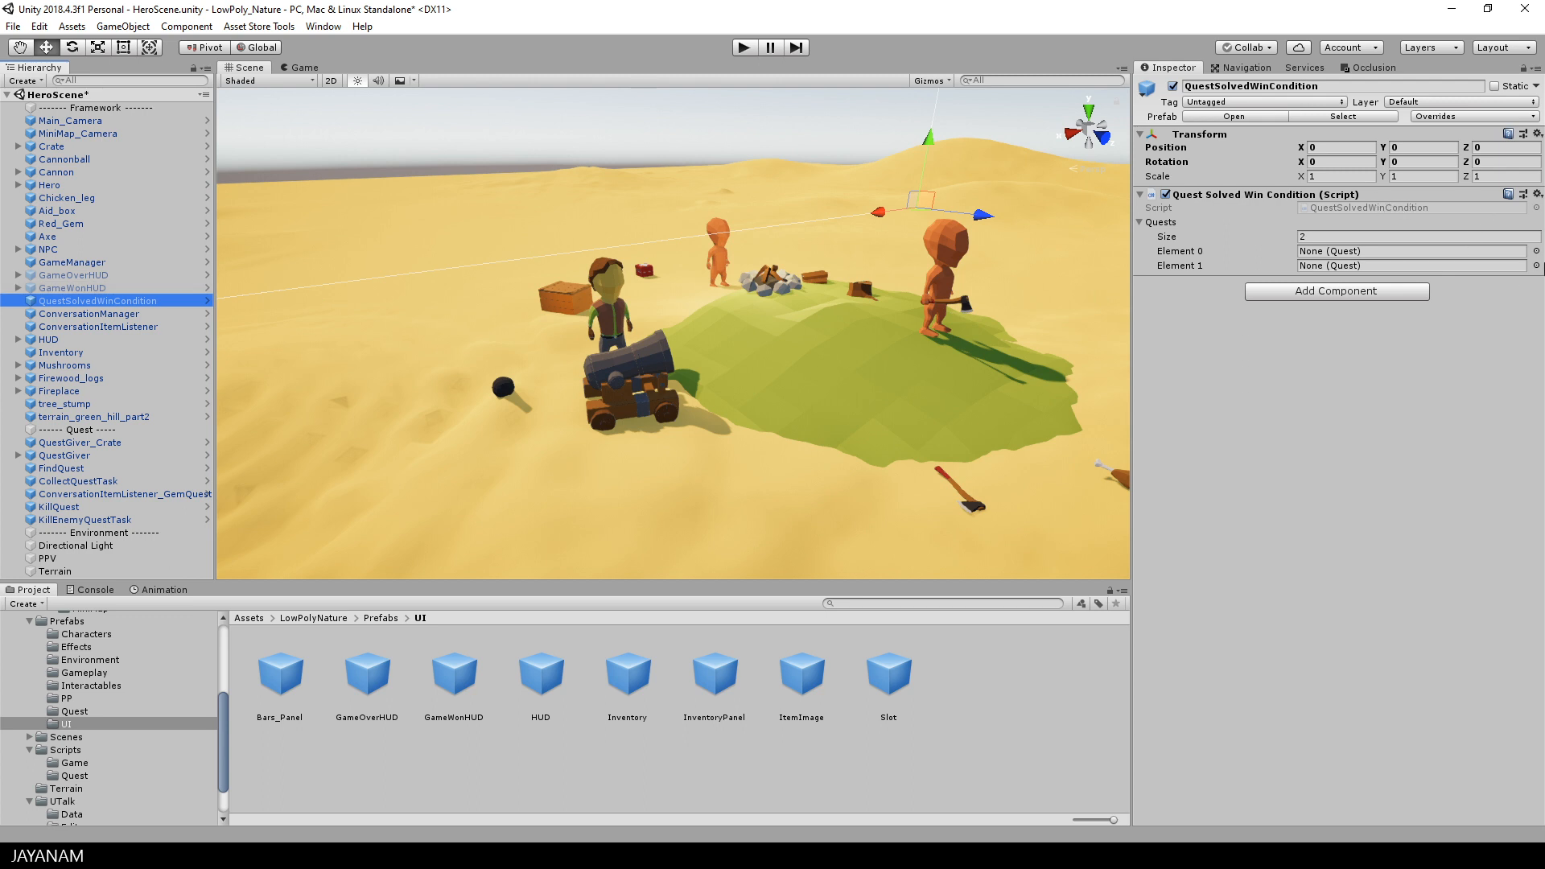
{"action": "left_click", "coordinate": [1536, 252]}
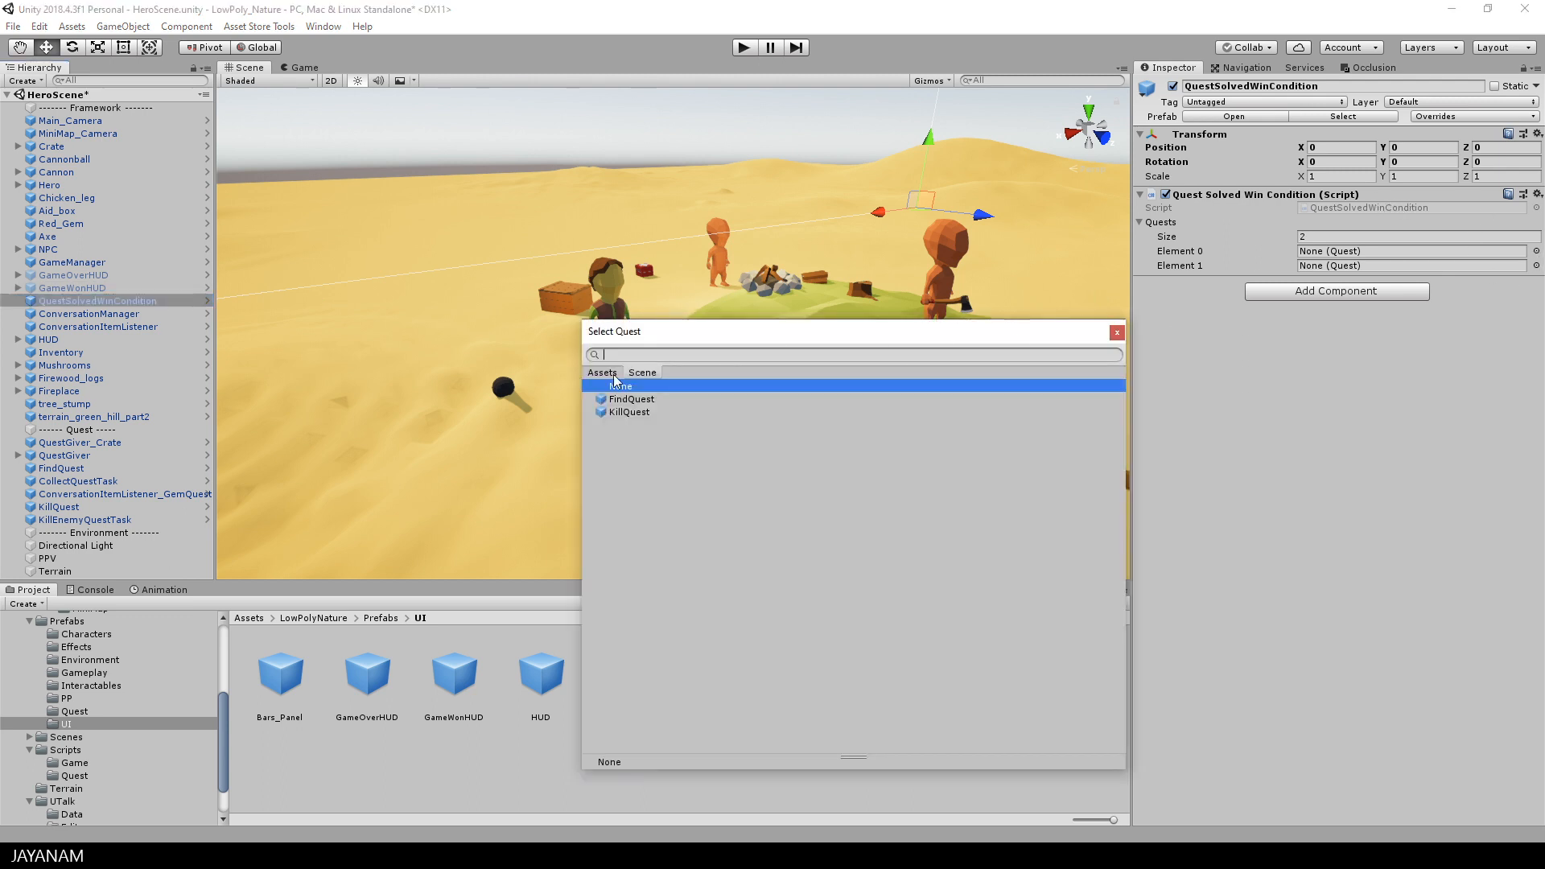
{"action": "double_click", "coordinate": [631, 399]}
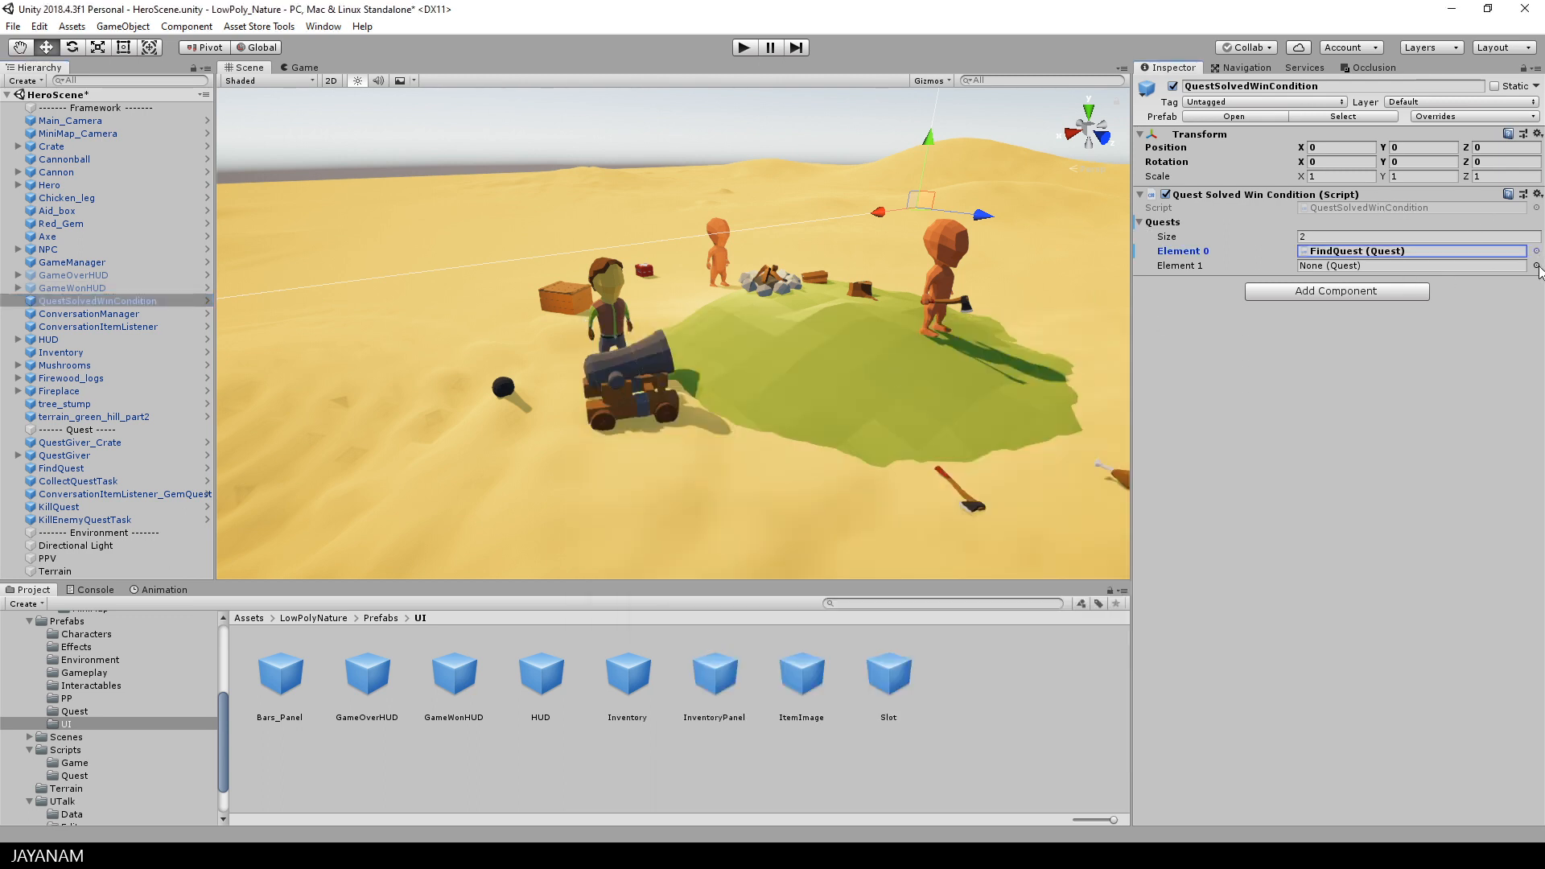
{"action": "left_click", "coordinate": [1536, 266]}
{"action": "double_click", "coordinate": [629, 412]}
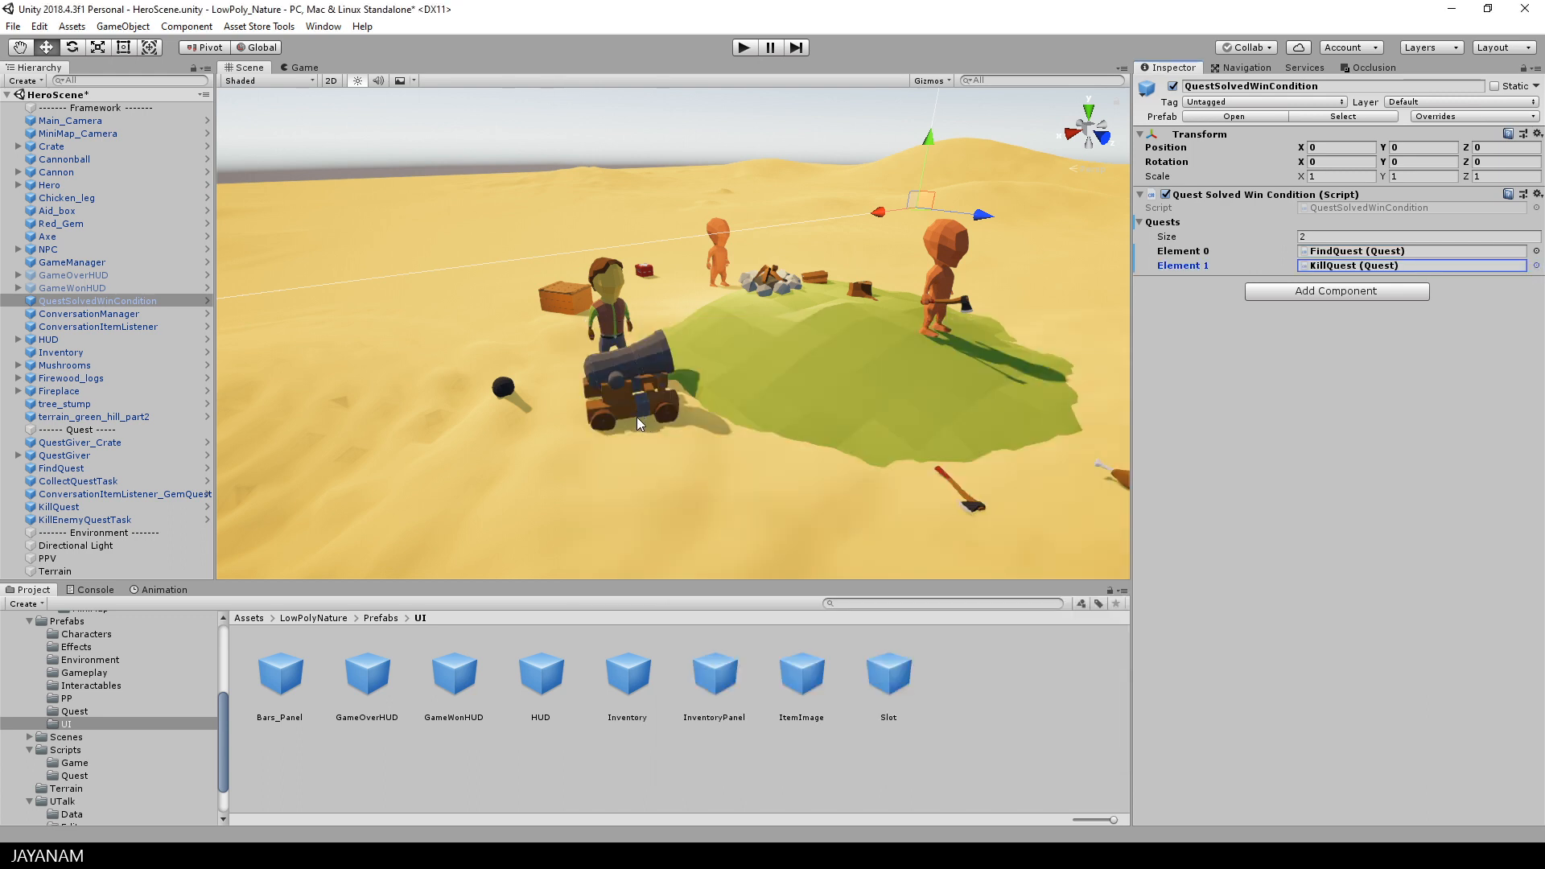
Step: On the GameManager, set Player to Hero and Game Over HUD to GameOverHUD
{"action": "left_click", "coordinate": [84, 264]}
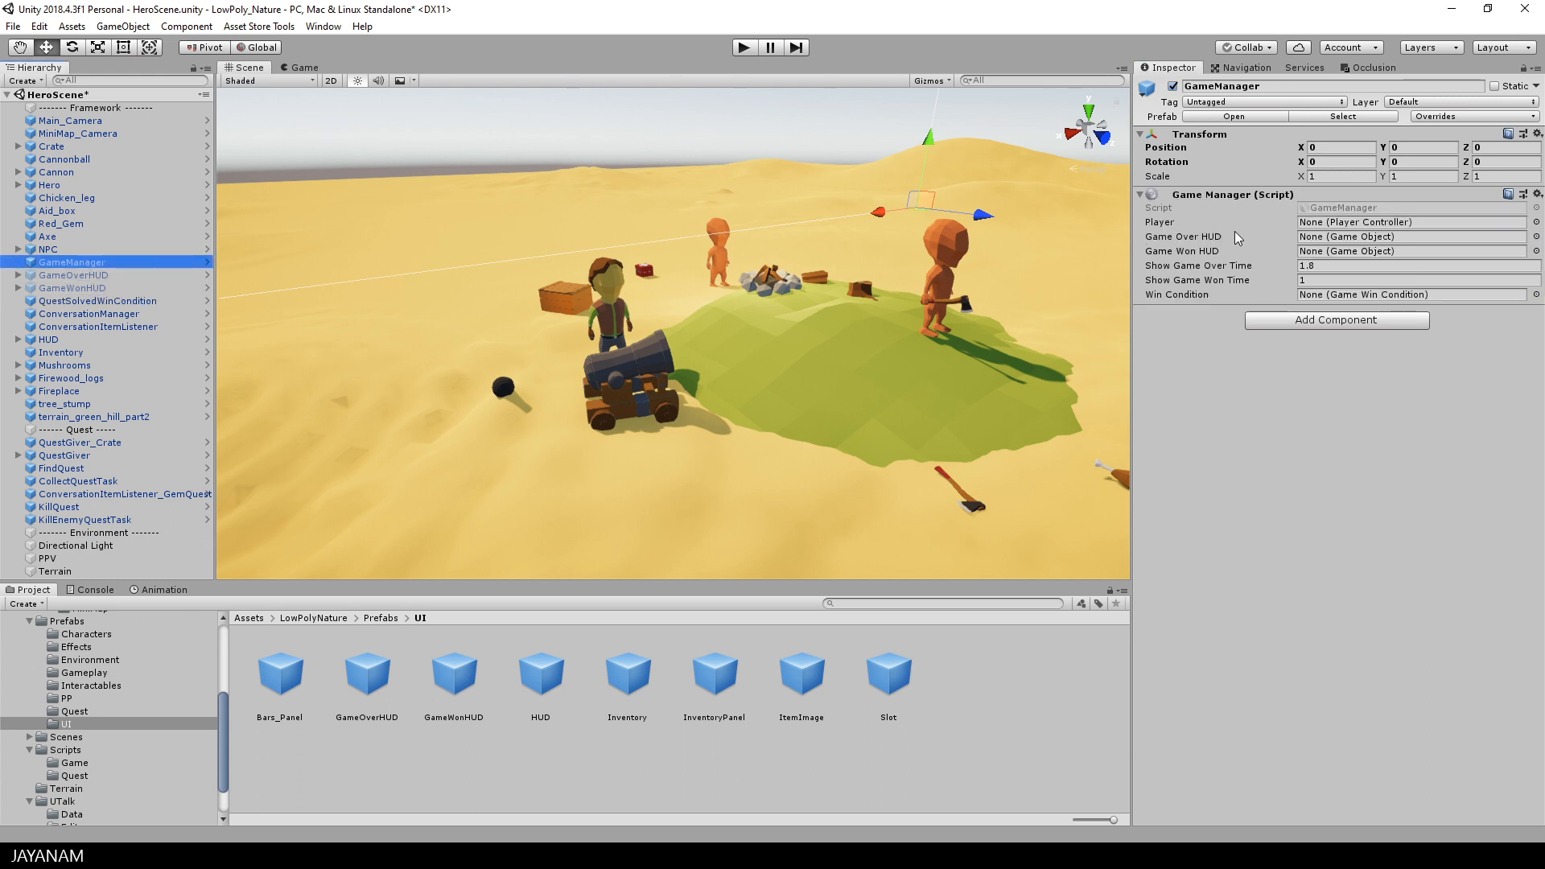
{"action": "left_click", "coordinate": [1536, 223]}
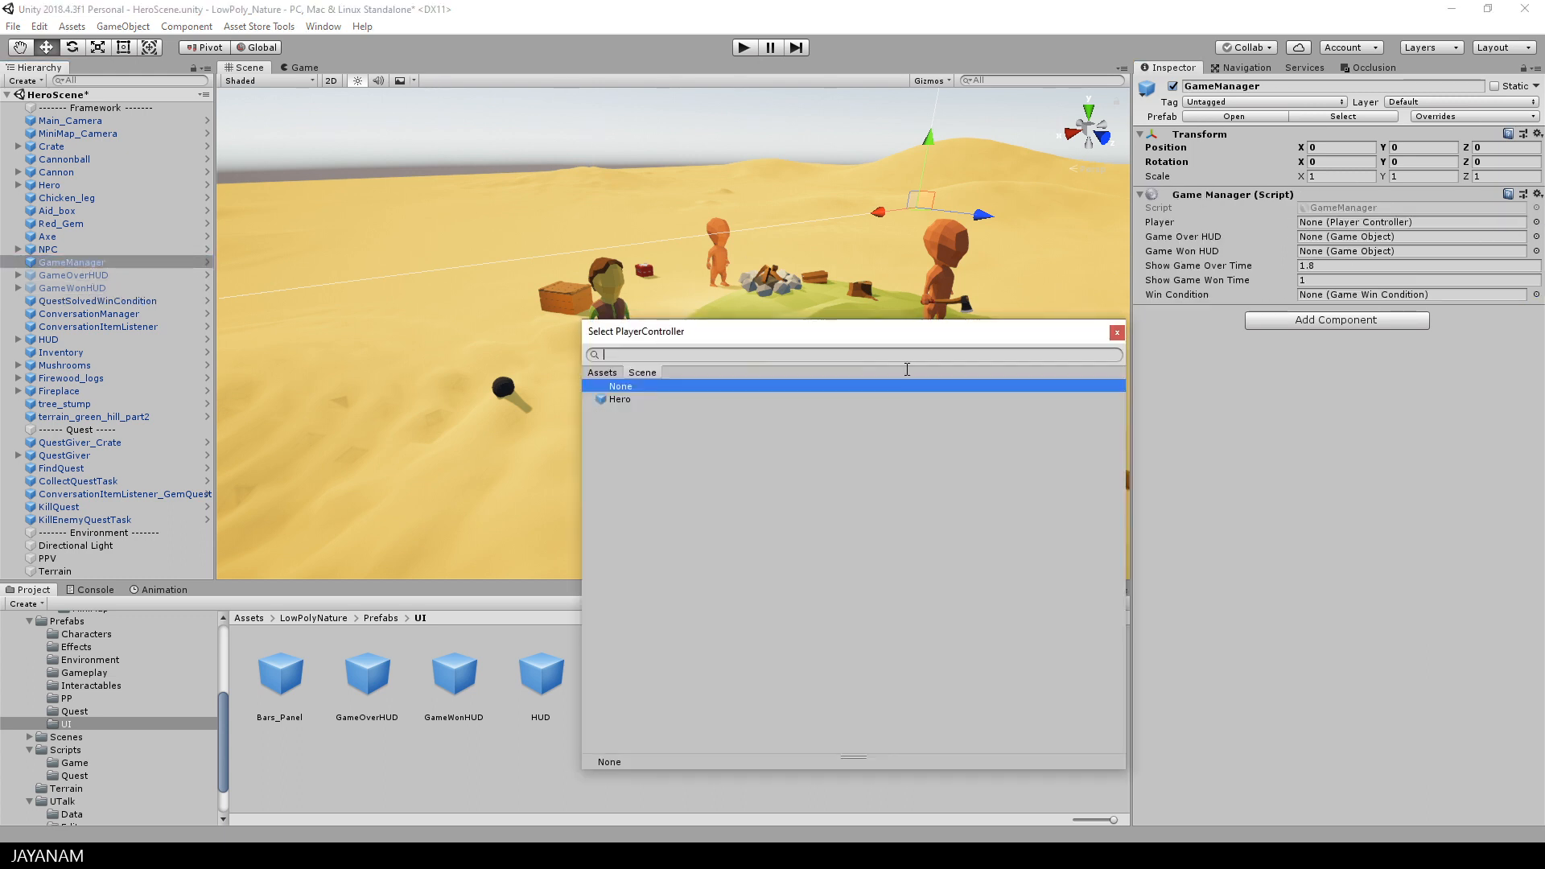
{"action": "double_click", "coordinate": [619, 400]}
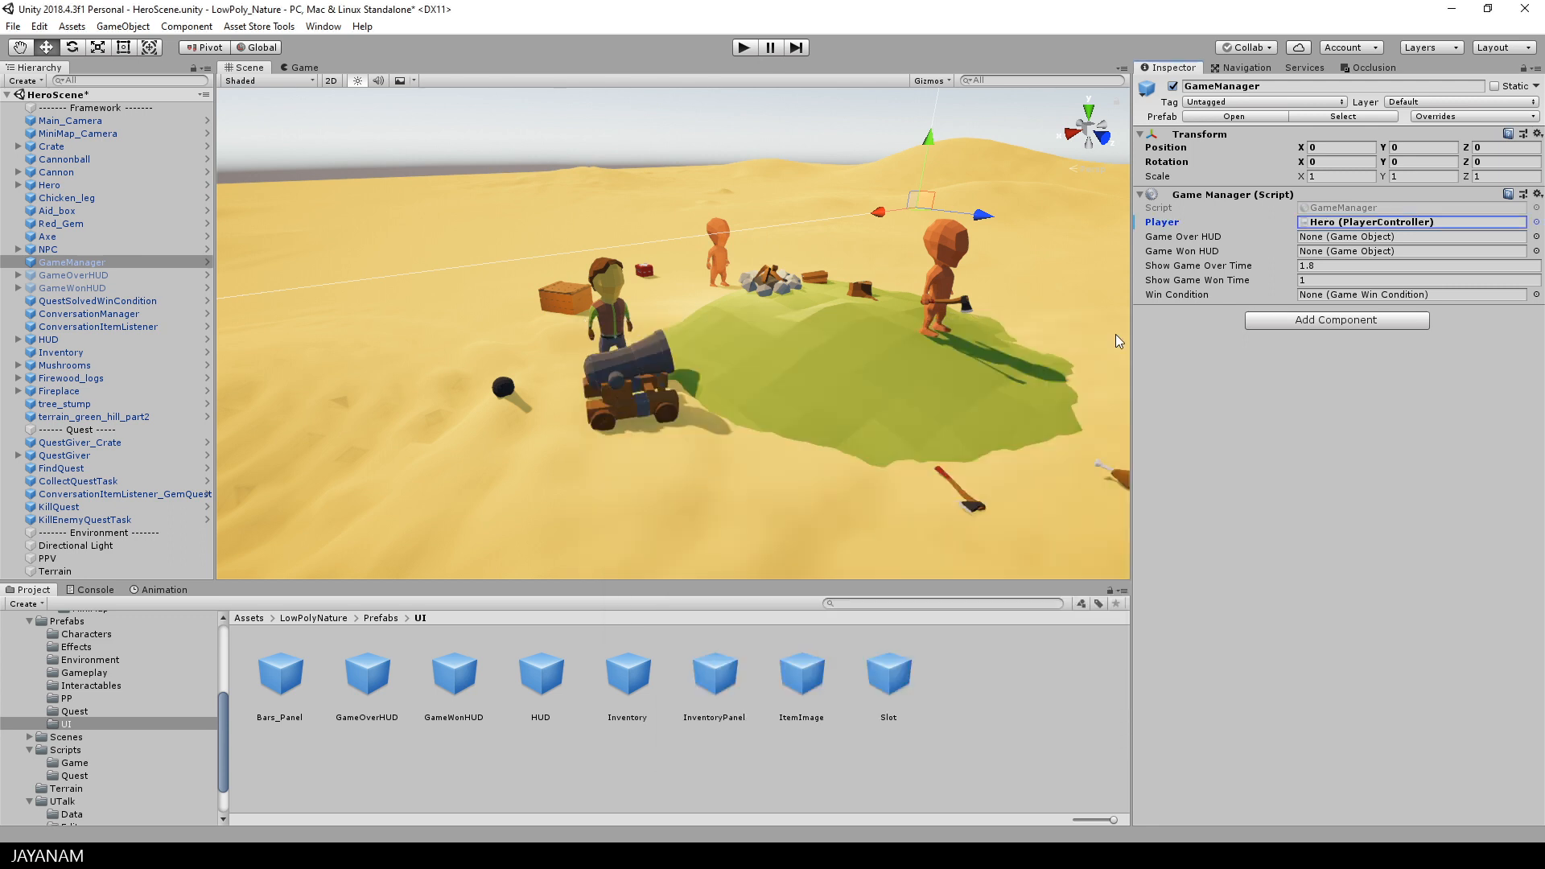
{"action": "left_click", "coordinate": [1535, 238]}
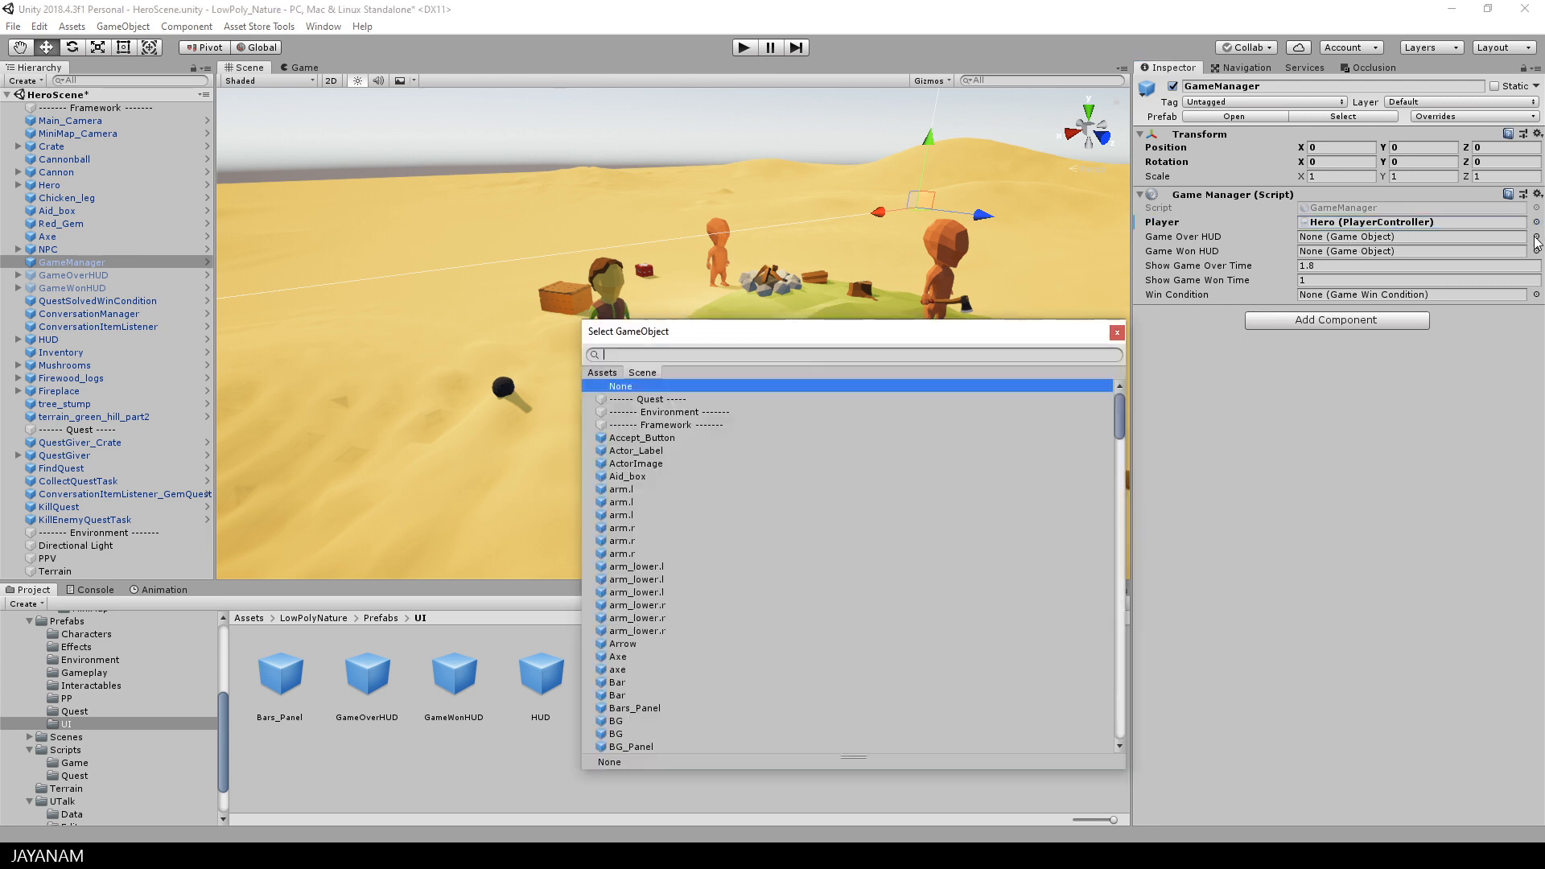
{"action": "type", "text": "gameov"}
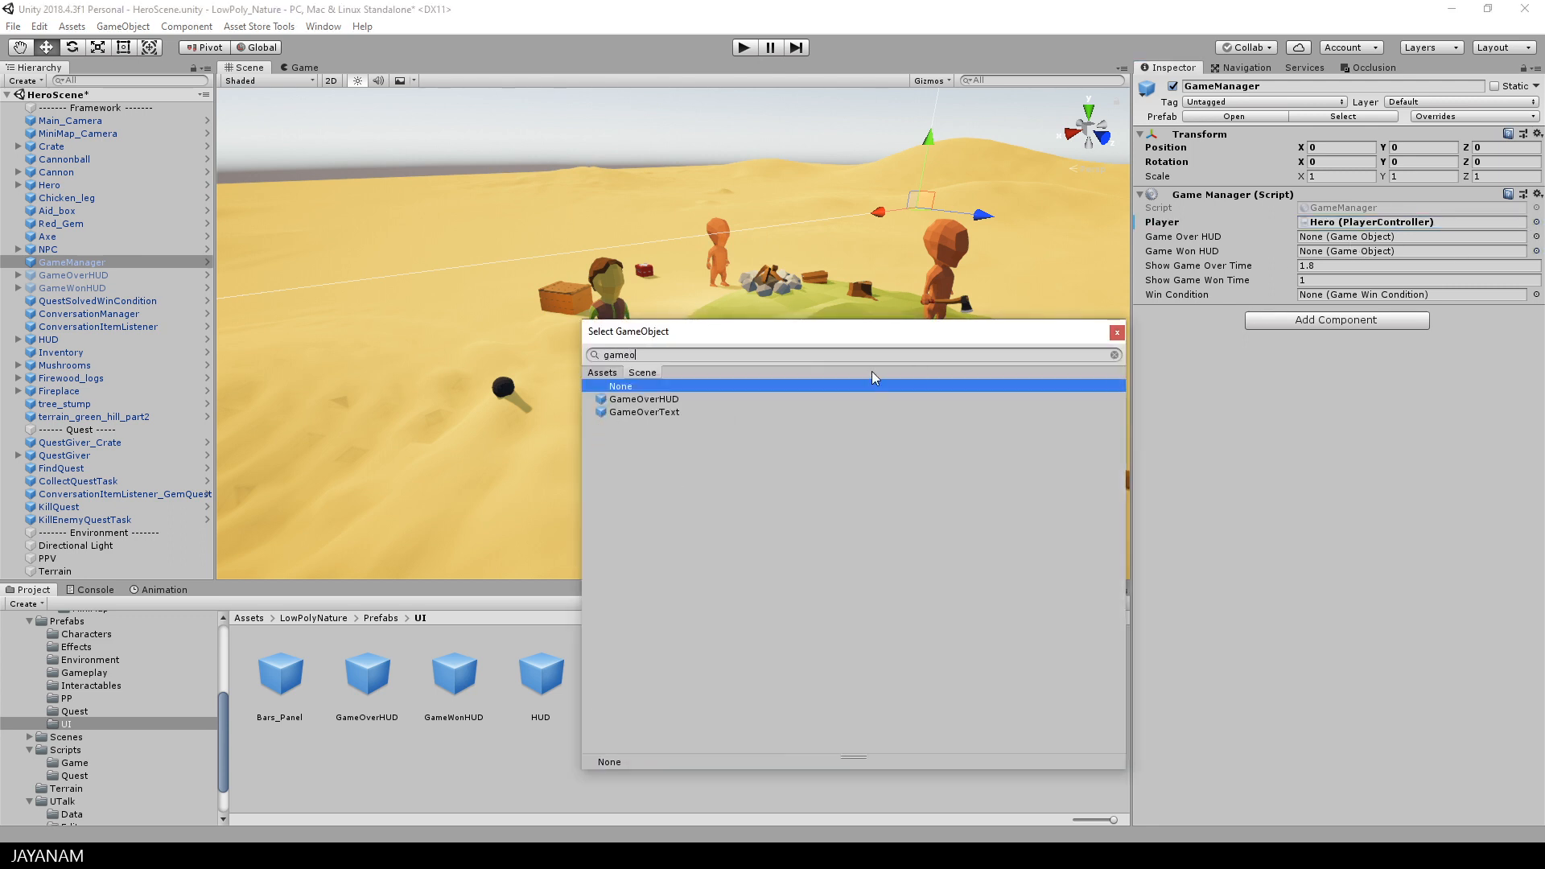
{"action": "double_click", "coordinate": [659, 398]}
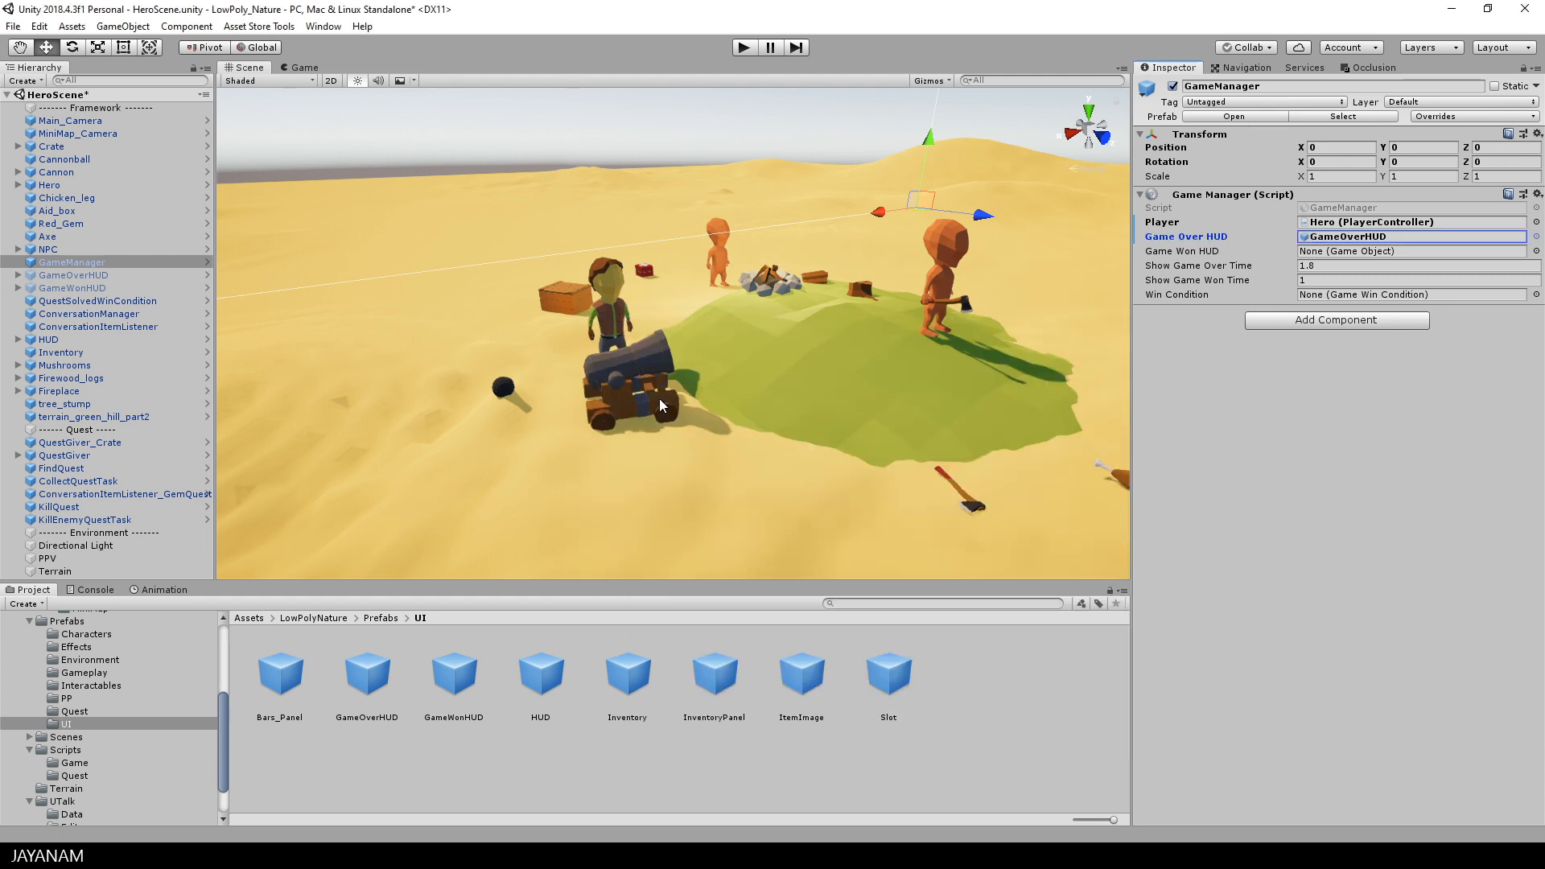
Step: Set the GameManager's Game Won HUD to GameWonHUD and its Win Condition to QuestSolvedWinCondition
{"action": "left_click", "coordinate": [1535, 252]}
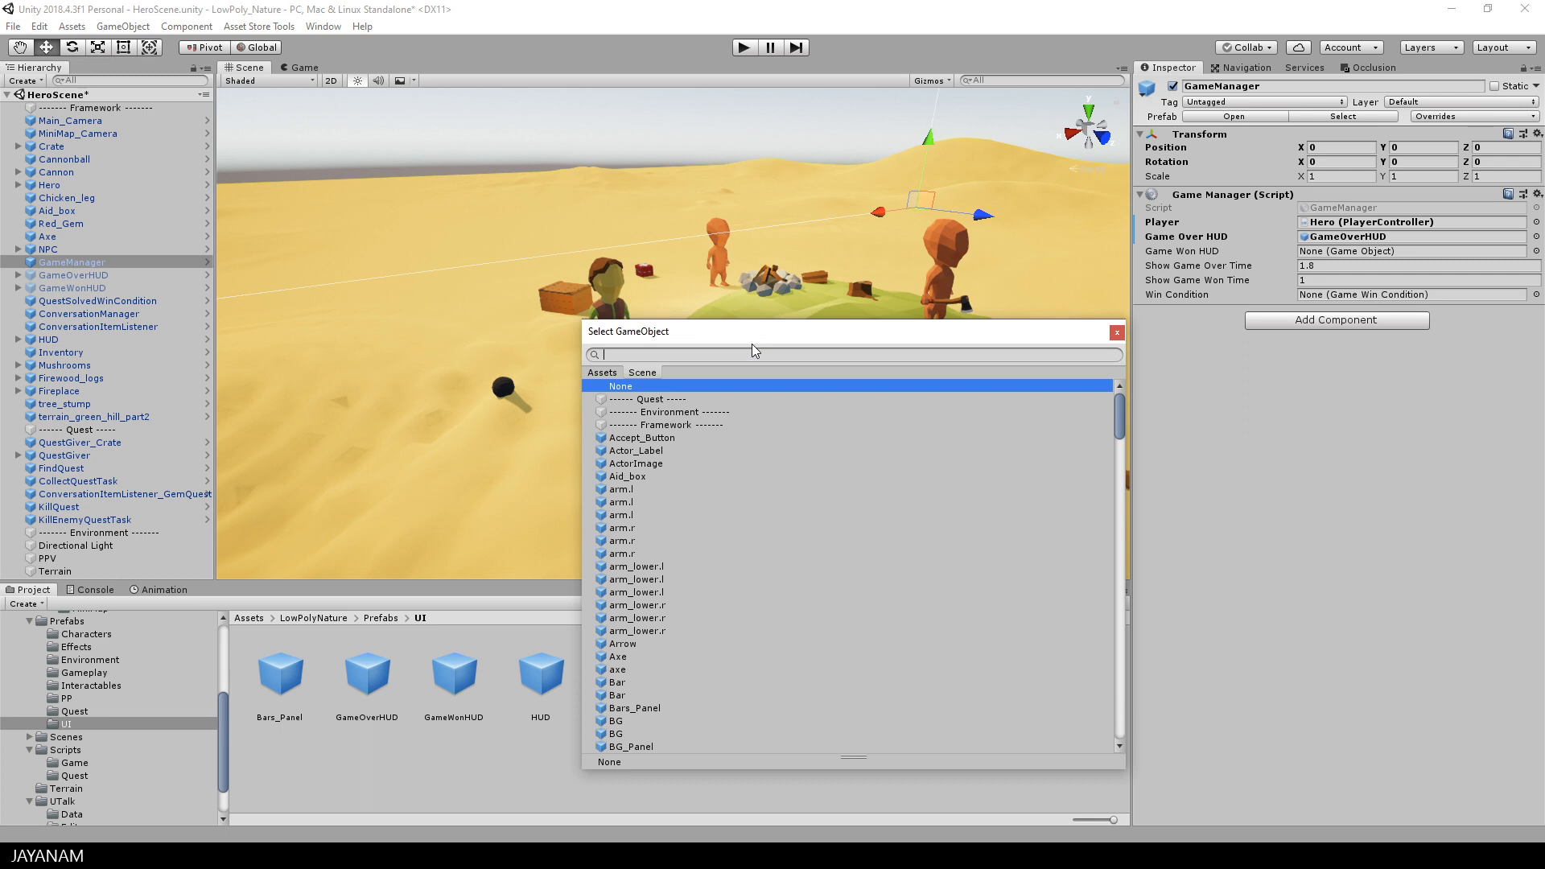
{"action": "type", "text": "gamewo"}
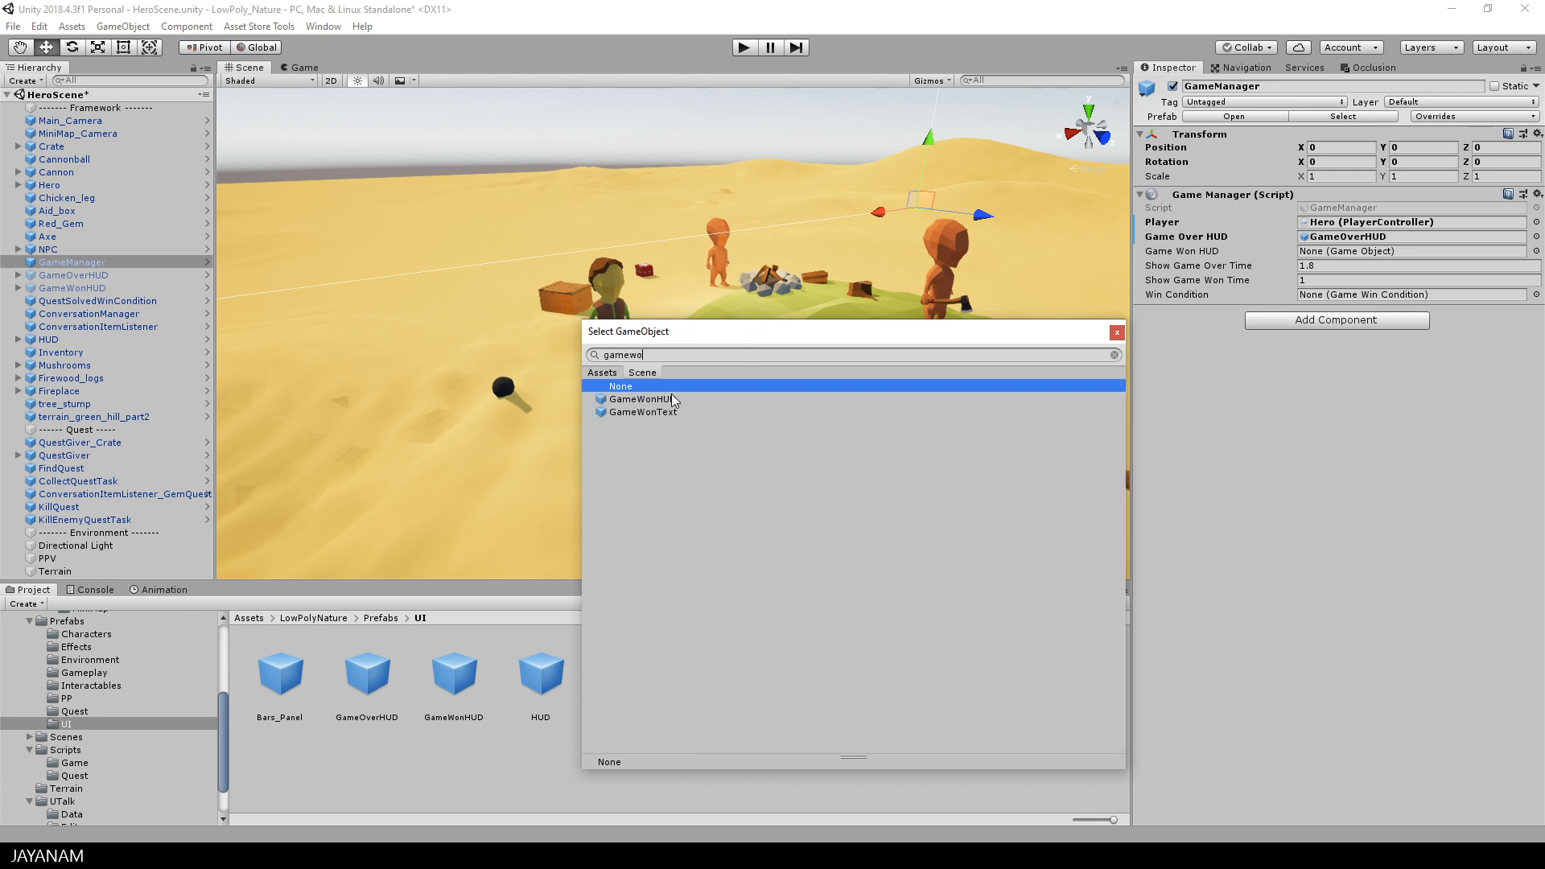
{"action": "double_click", "coordinate": [659, 399]}
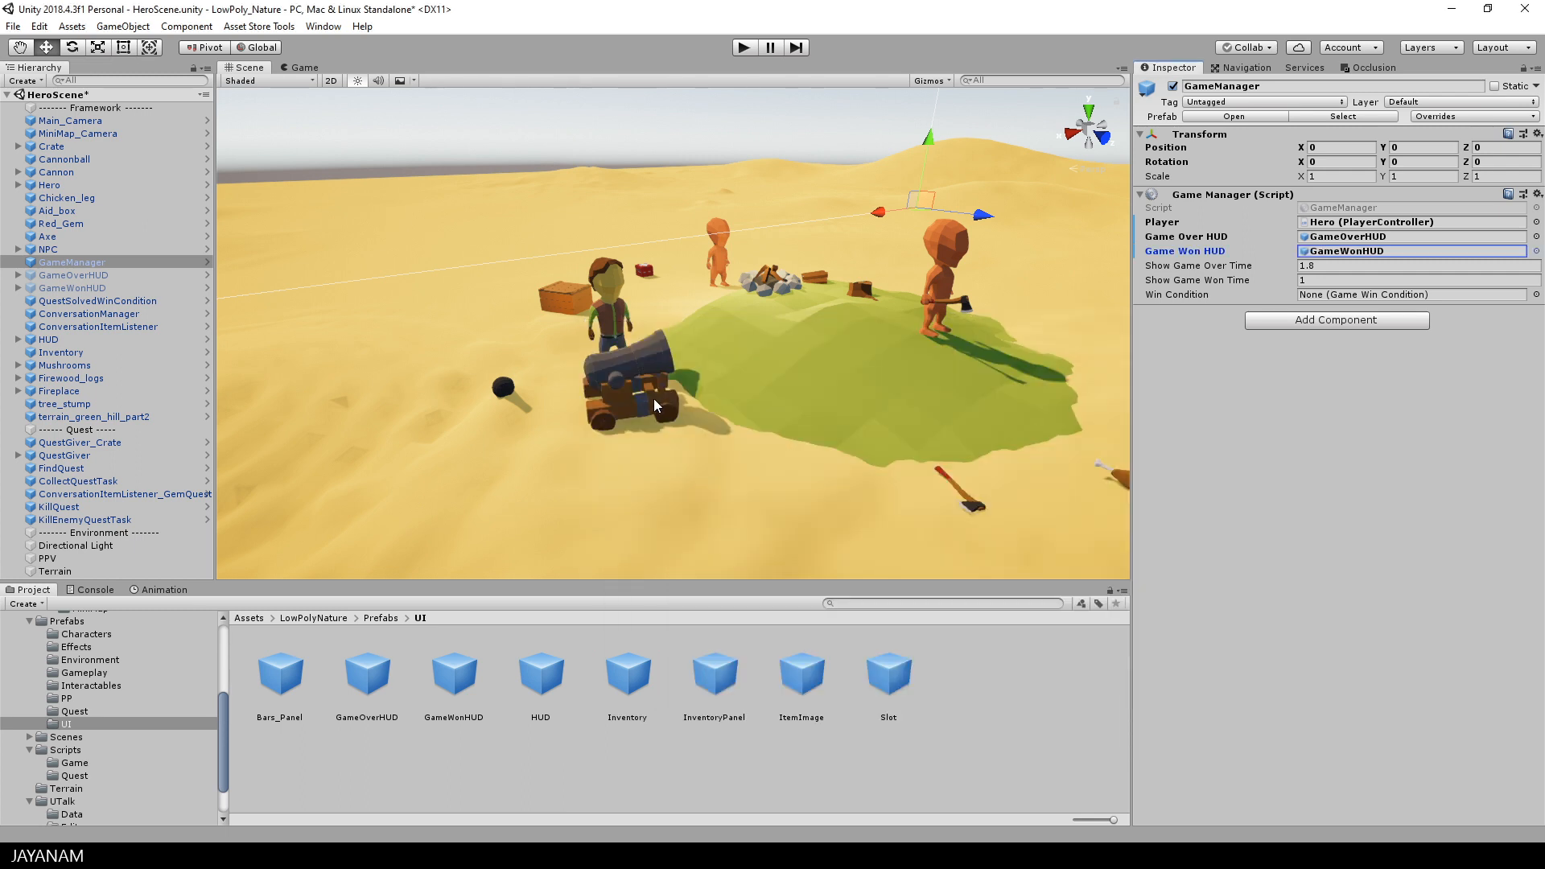
{"action": "left_click", "coordinate": [1535, 295]}
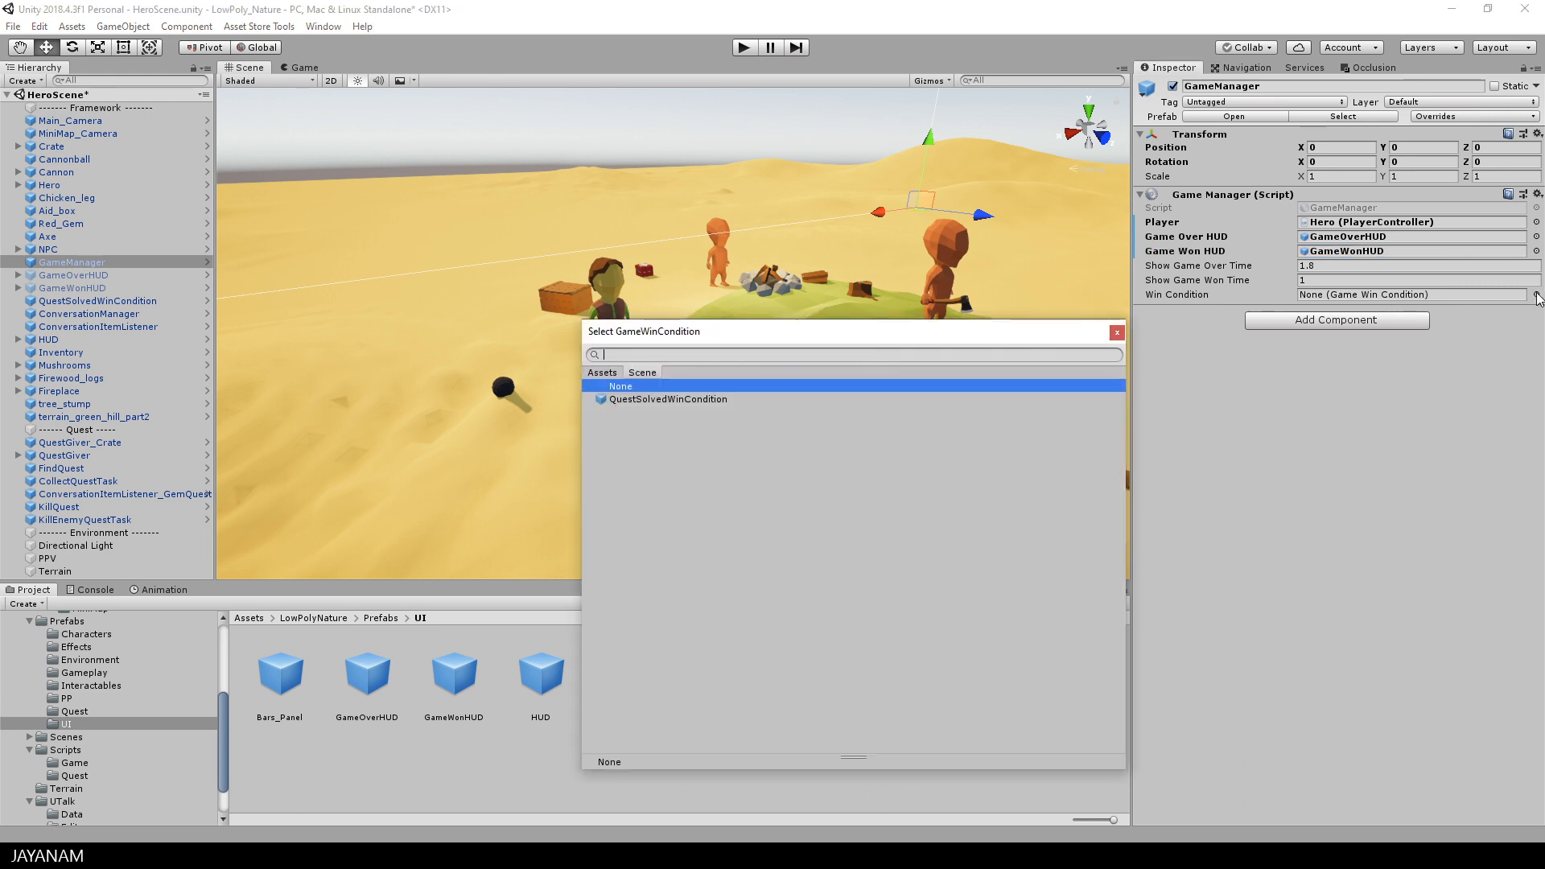
{"action": "left_click", "coordinate": [671, 399]}
{"action": "double_click", "coordinate": [685, 398]}
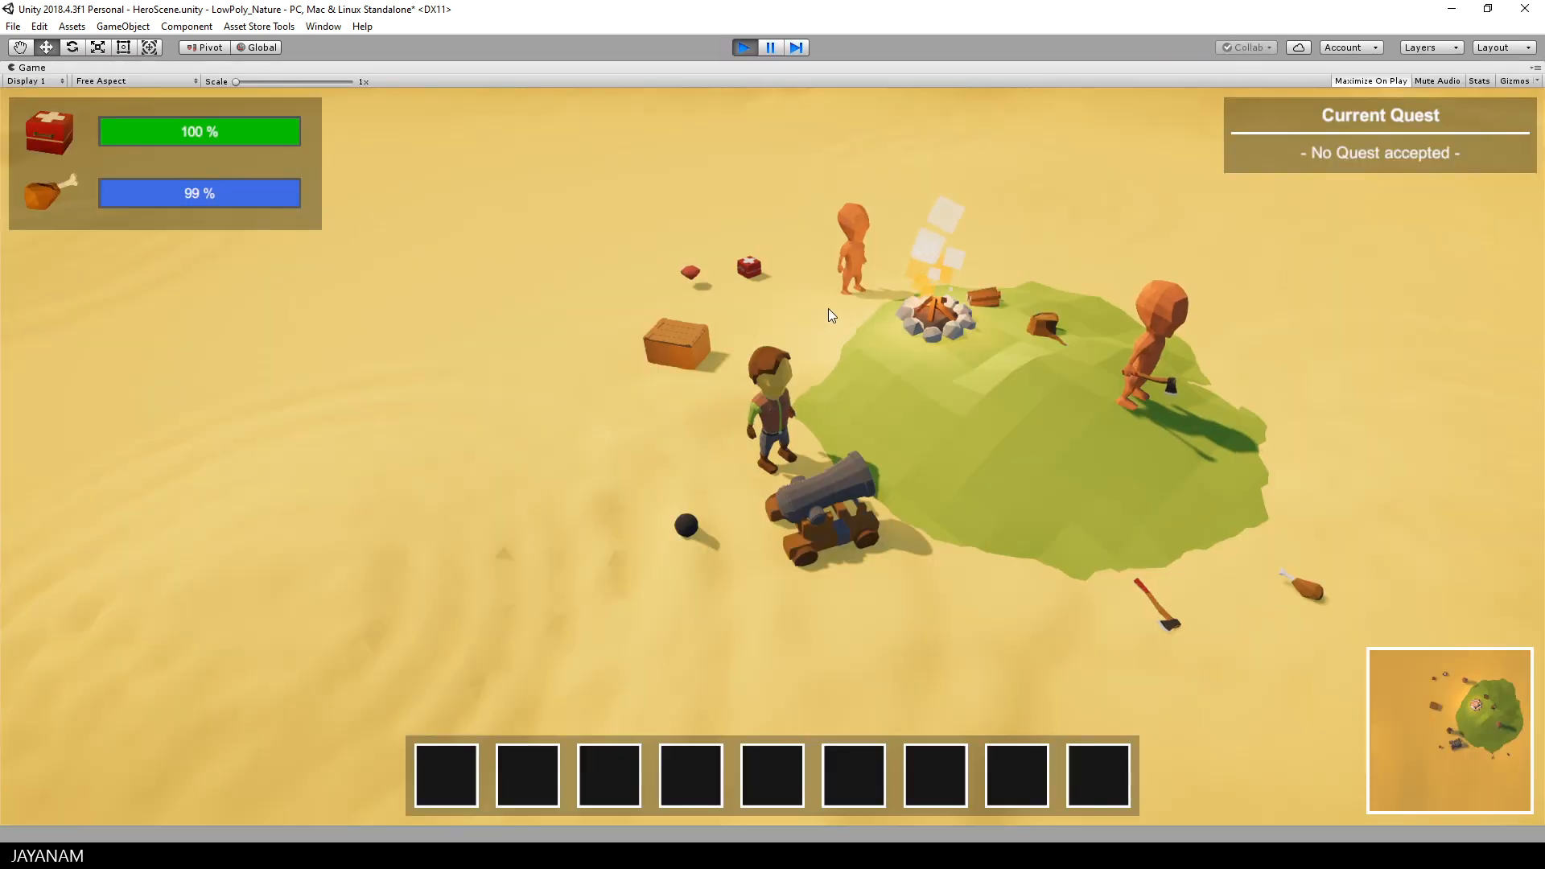
Step: Walk the hero to the wooden chest, open it and accept the "Kill an enemy" quest
{"action": "key", "text": "a"}
{"action": "key", "text": "w"}
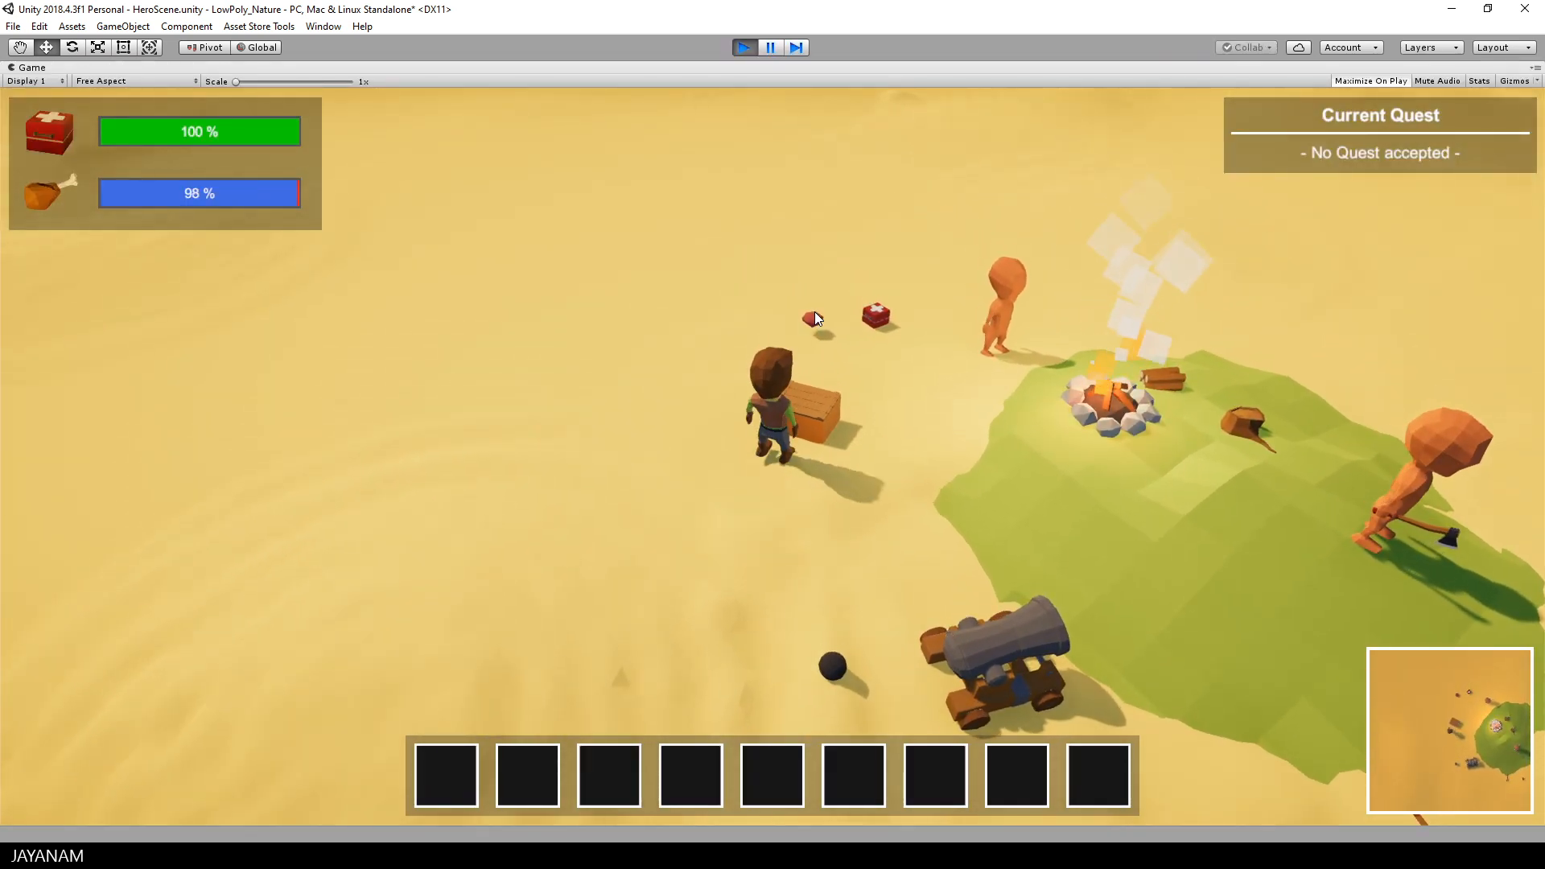
{"action": "key", "text": "w"}
{"action": "key", "text": "f"}
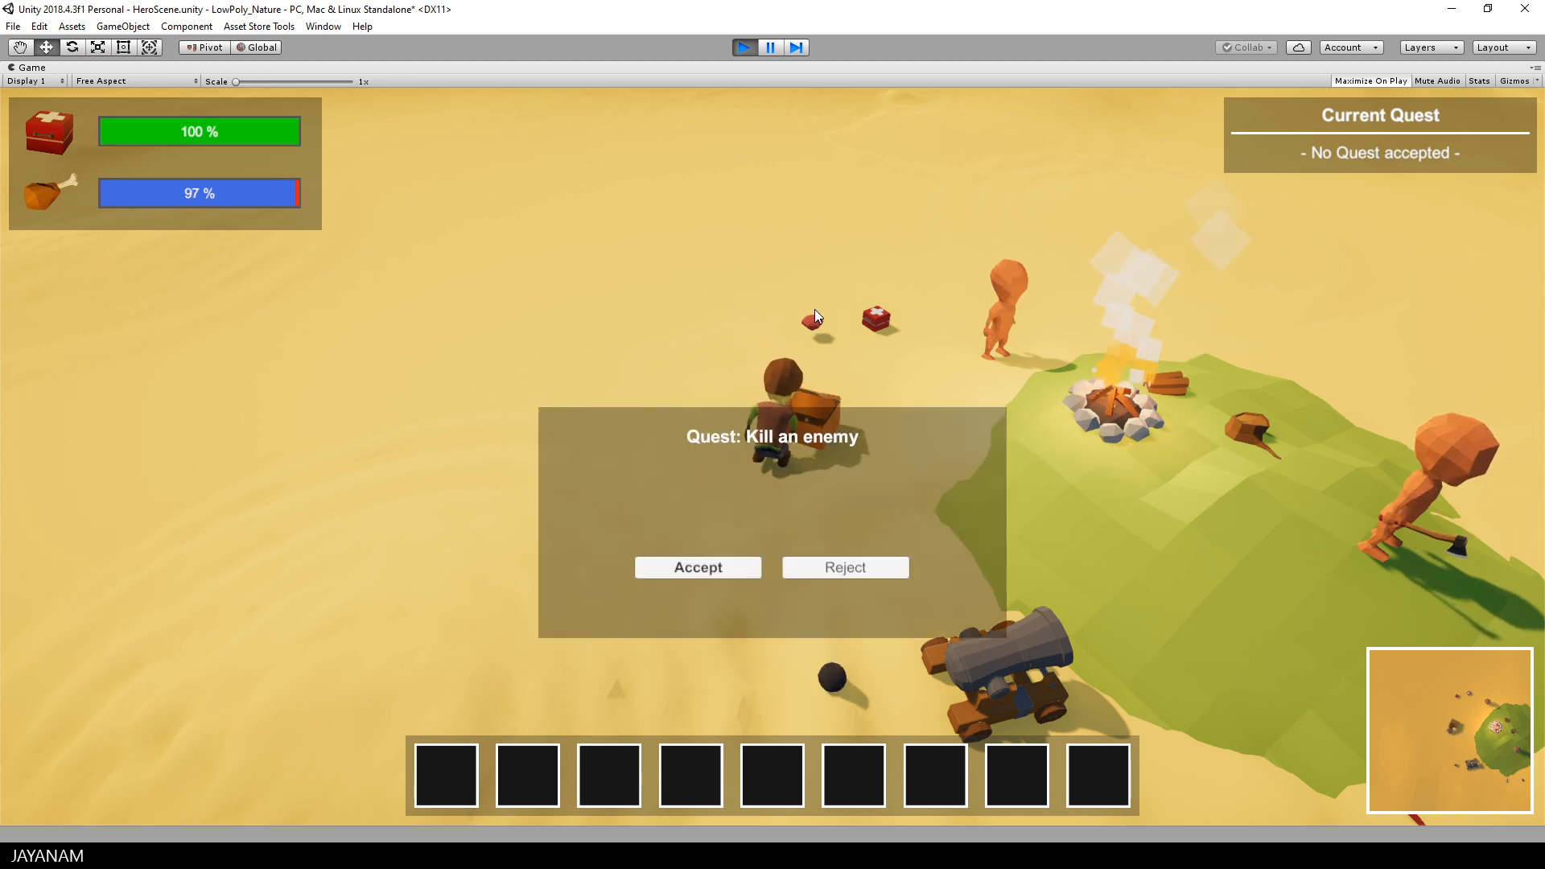
{"action": "left_click", "coordinate": [707, 567]}
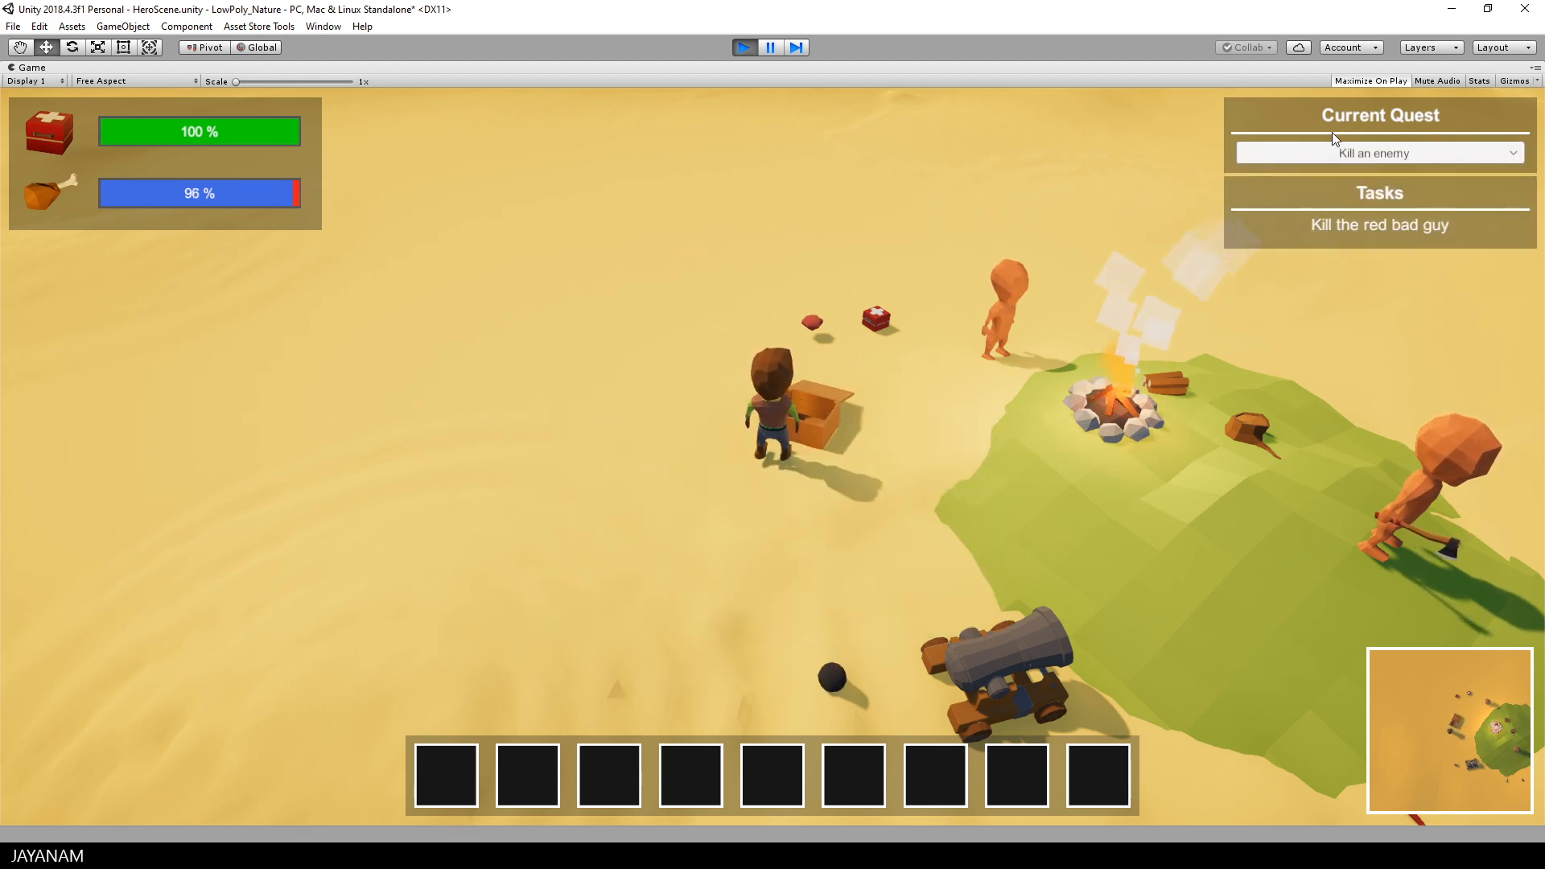
Step: Talk to the NPC near the campfire, accept the gem quest with "Alright, why not" and check the current quest list
{"action": "key", "text": "d"}
{"action": "key", "text": "w"}
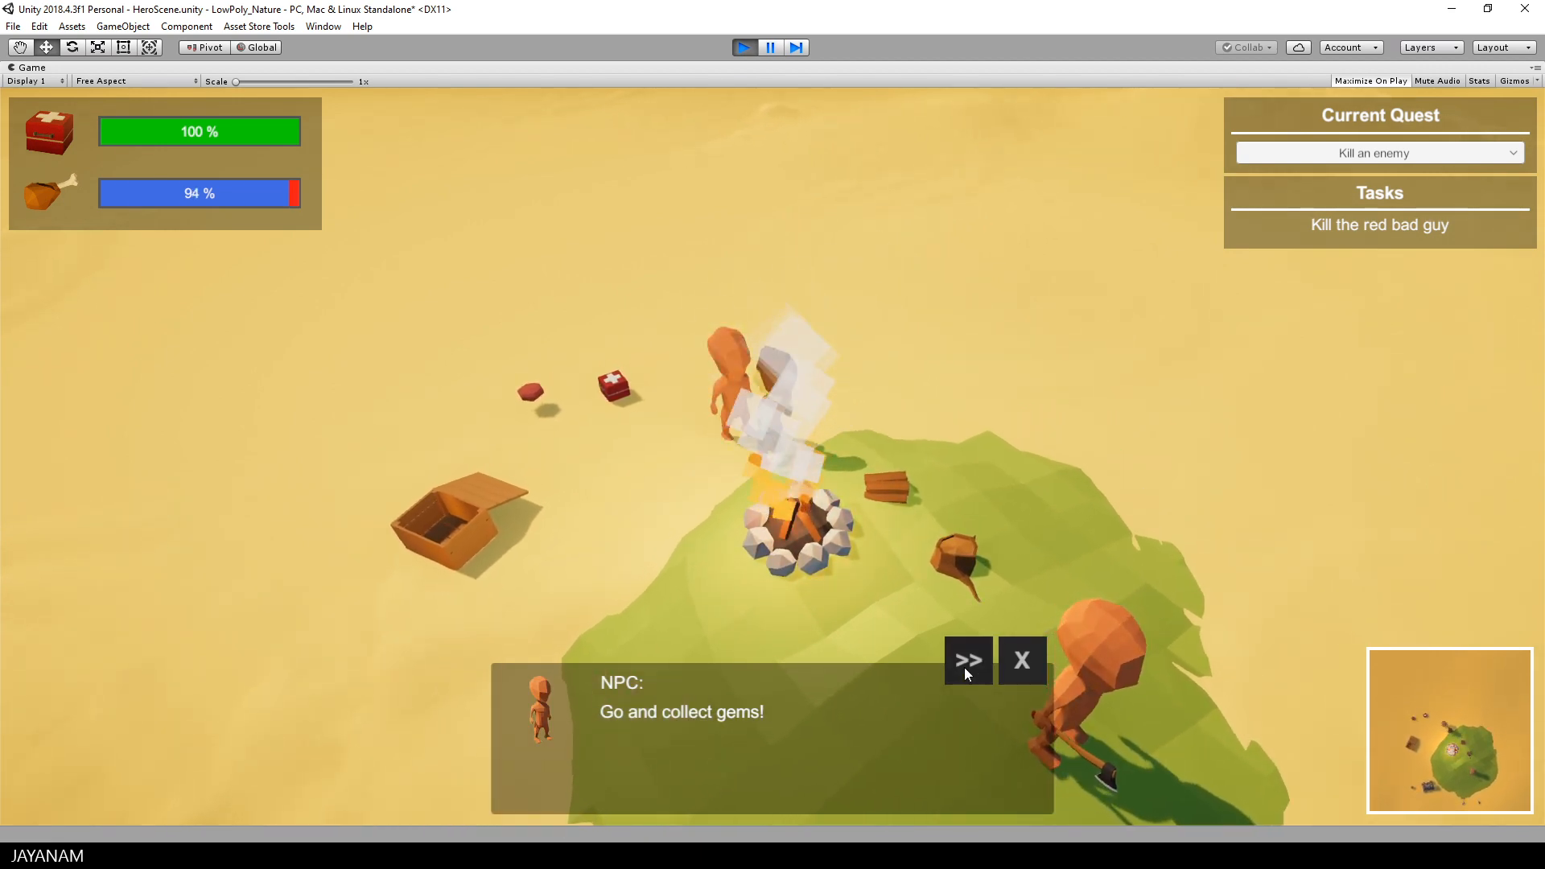
{"action": "left_click", "coordinate": [965, 663]}
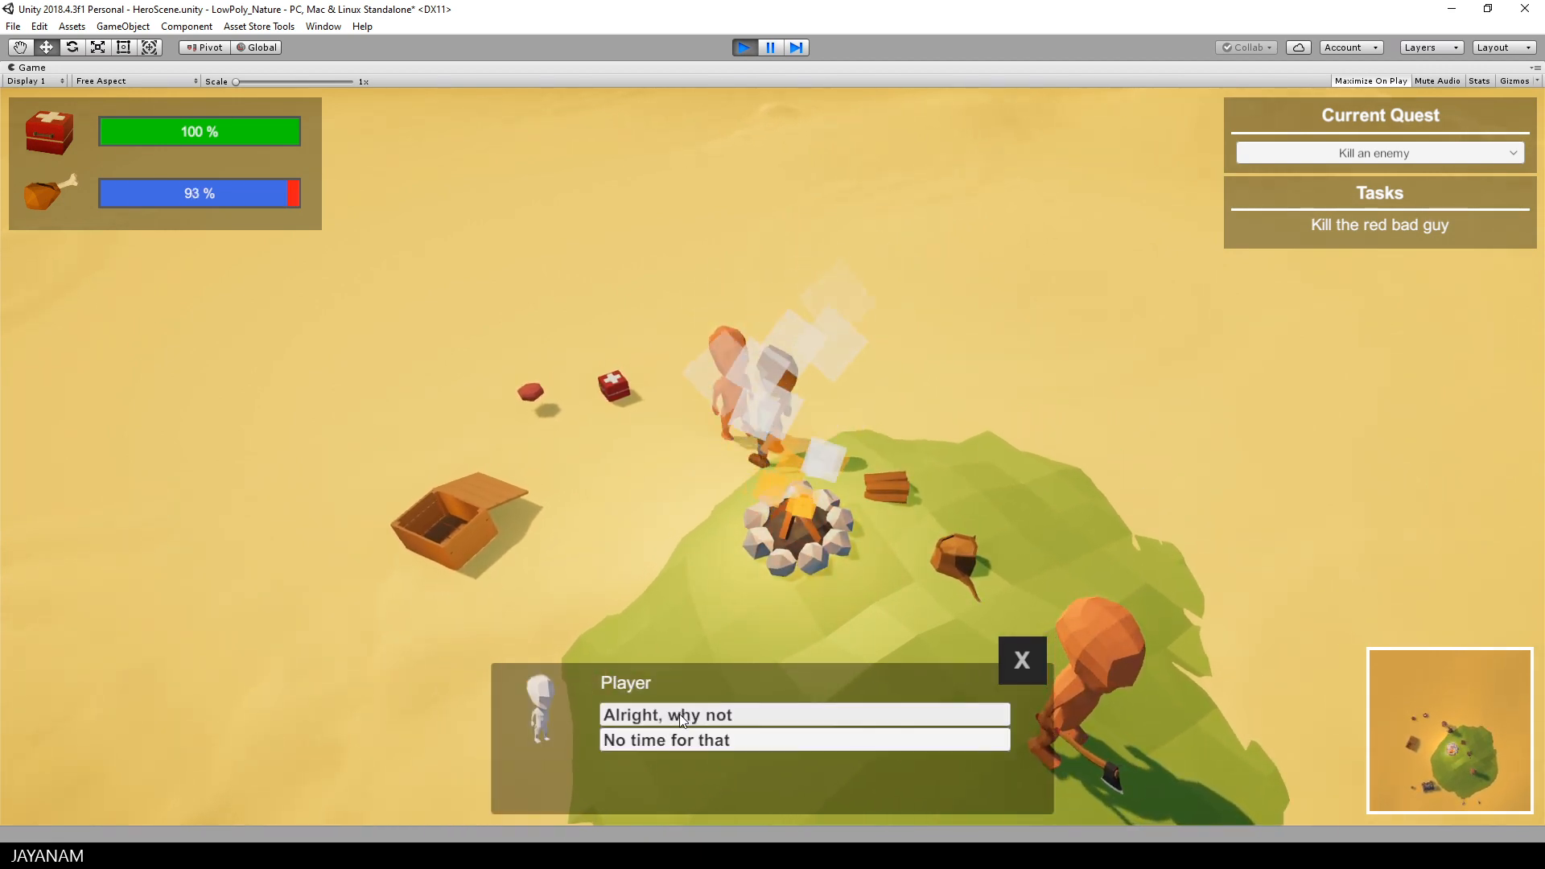
{"action": "left_click", "coordinate": [805, 714]}
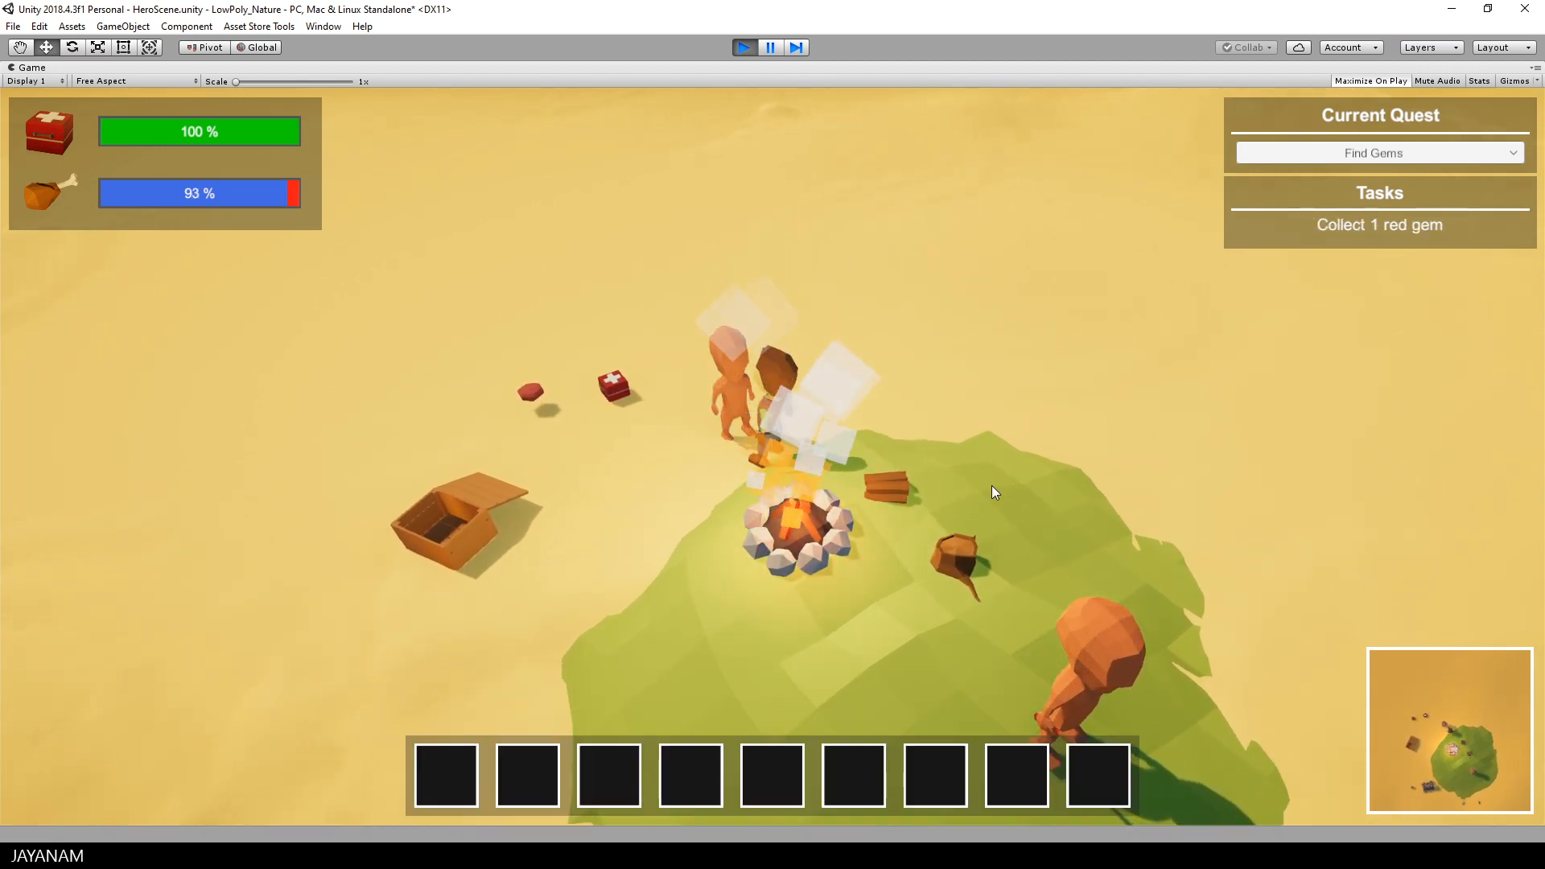
{"action": "left_click", "coordinate": [1377, 152]}
{"action": "left_click", "coordinate": [1377, 150]}
Step: Walk the hero to the red gem beside the first-aid kit and pick it up
{"action": "key", "text": "a"}
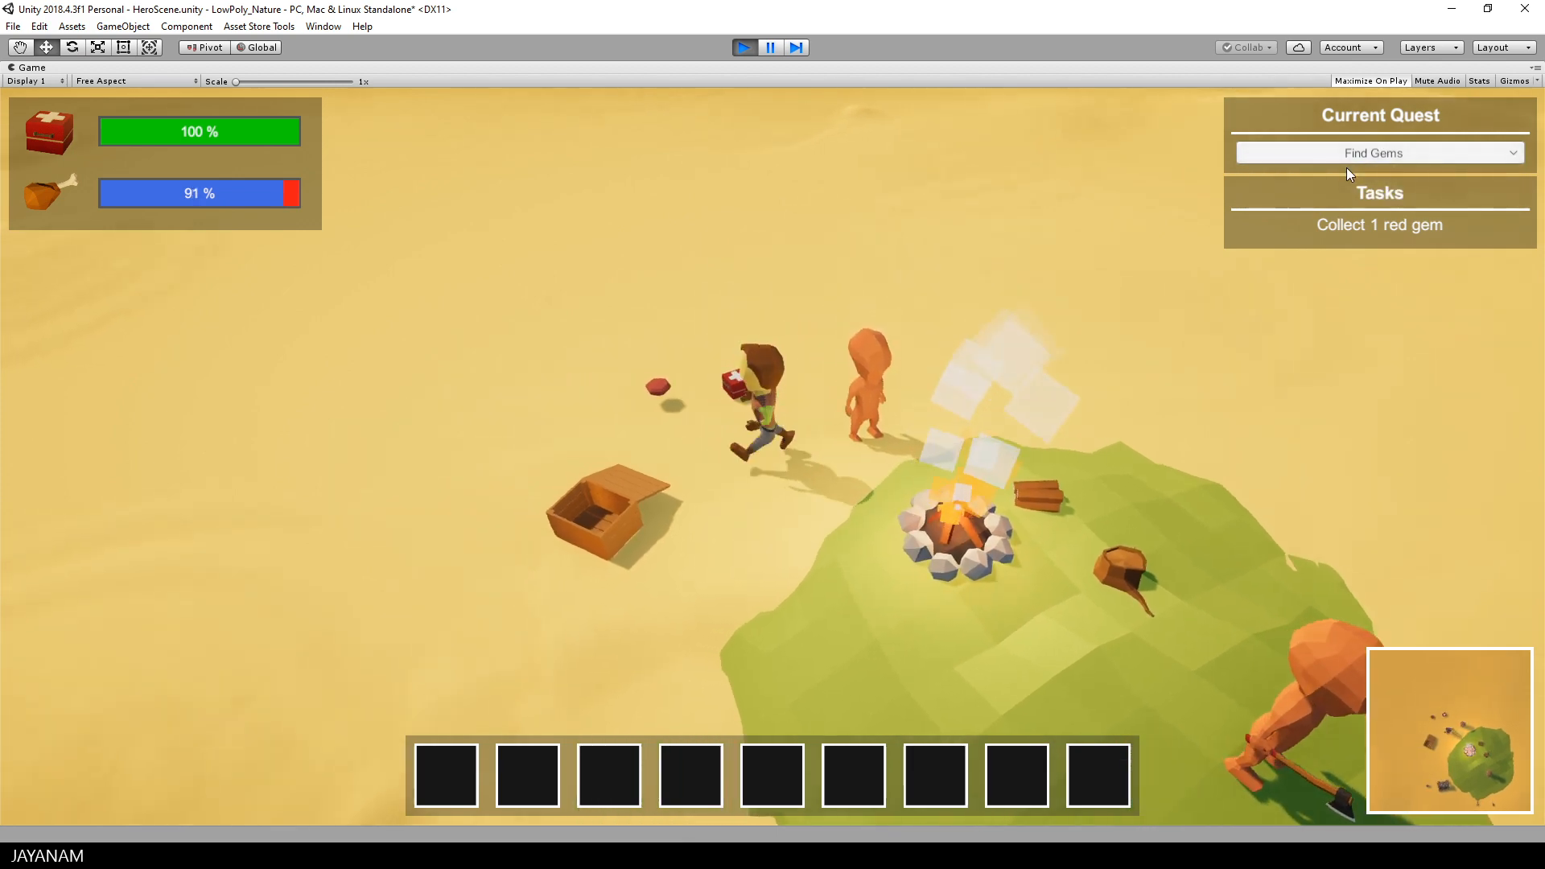
{"action": "key", "text": "w"}
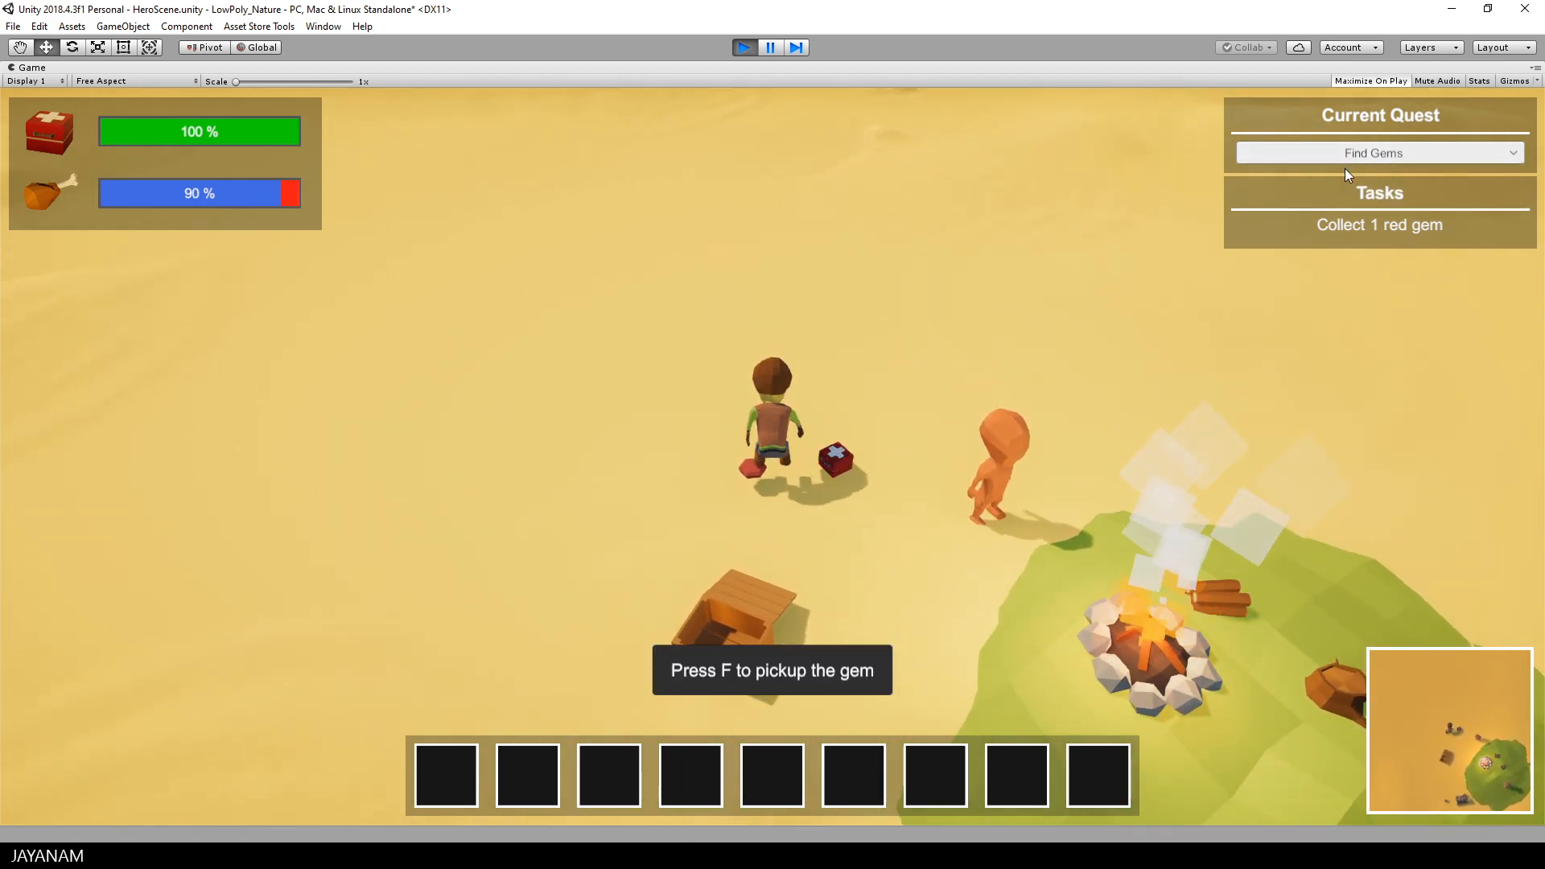
{"action": "key", "text": "f"}
Step: Walk the hero past the open chest to the cannonball beside the cannon and pick it up
{"action": "key", "text": "s"}
{"action": "key", "text": "a"}
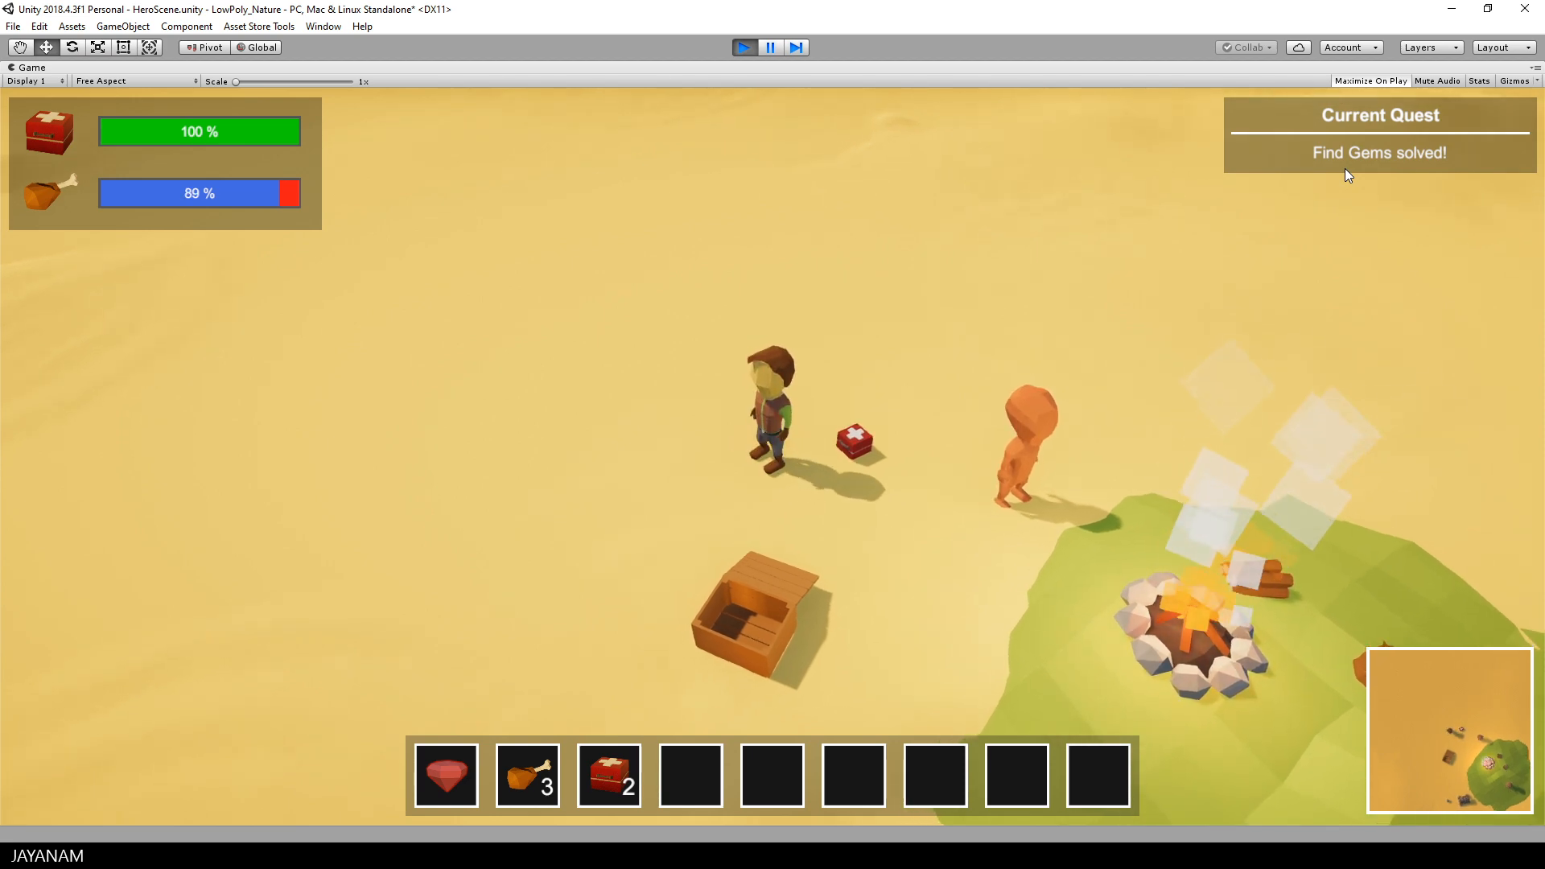
{"action": "key", "text": "a"}
{"action": "key", "text": "s"}
{"action": "key", "text": "d"}
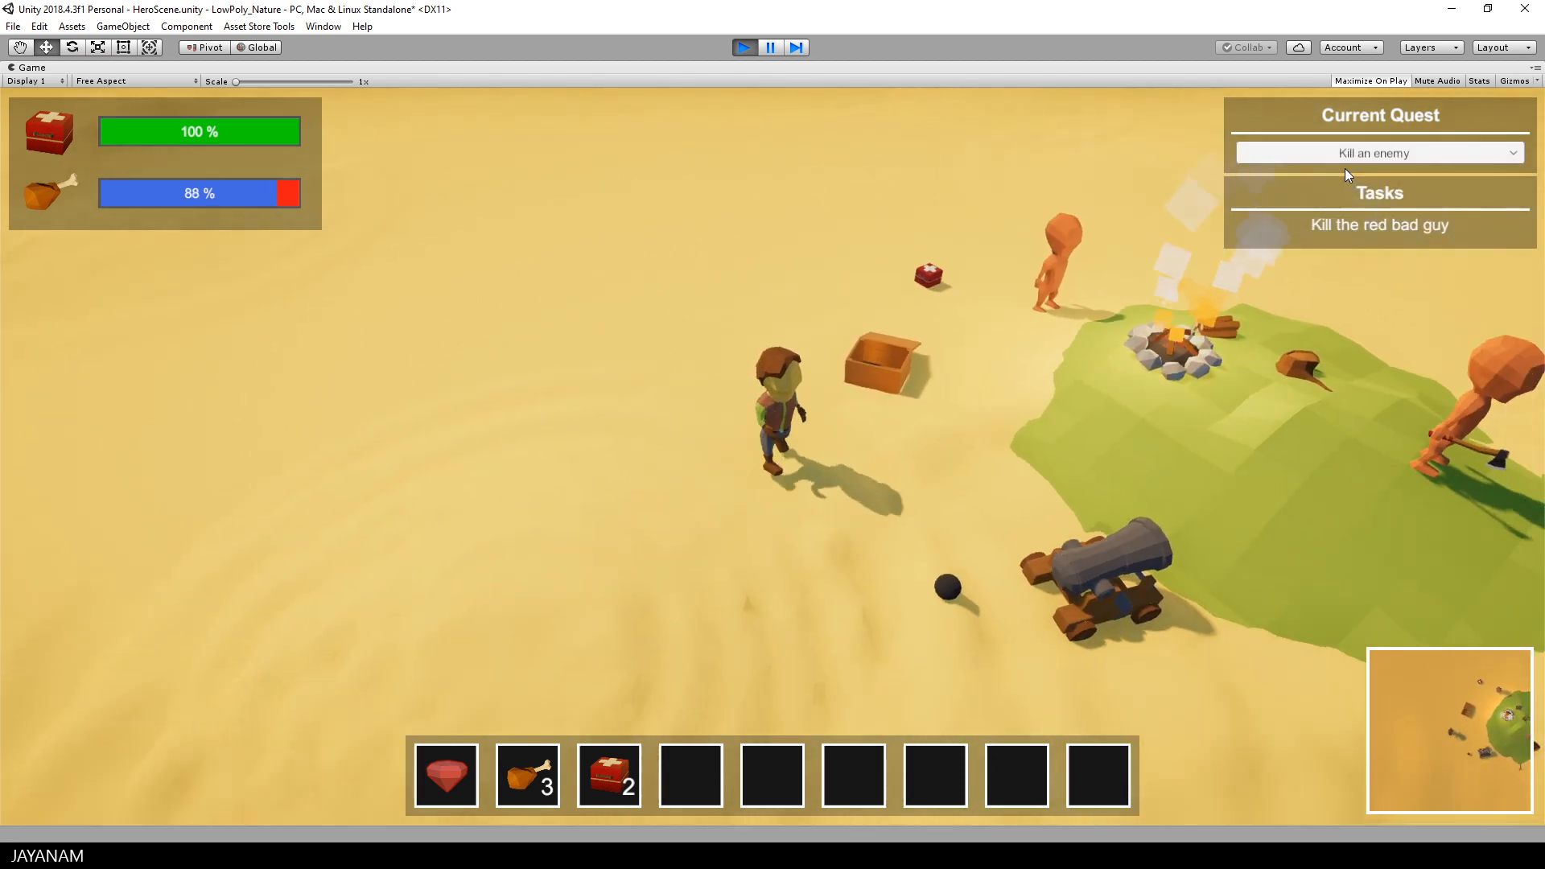
{"action": "key", "text": "f"}
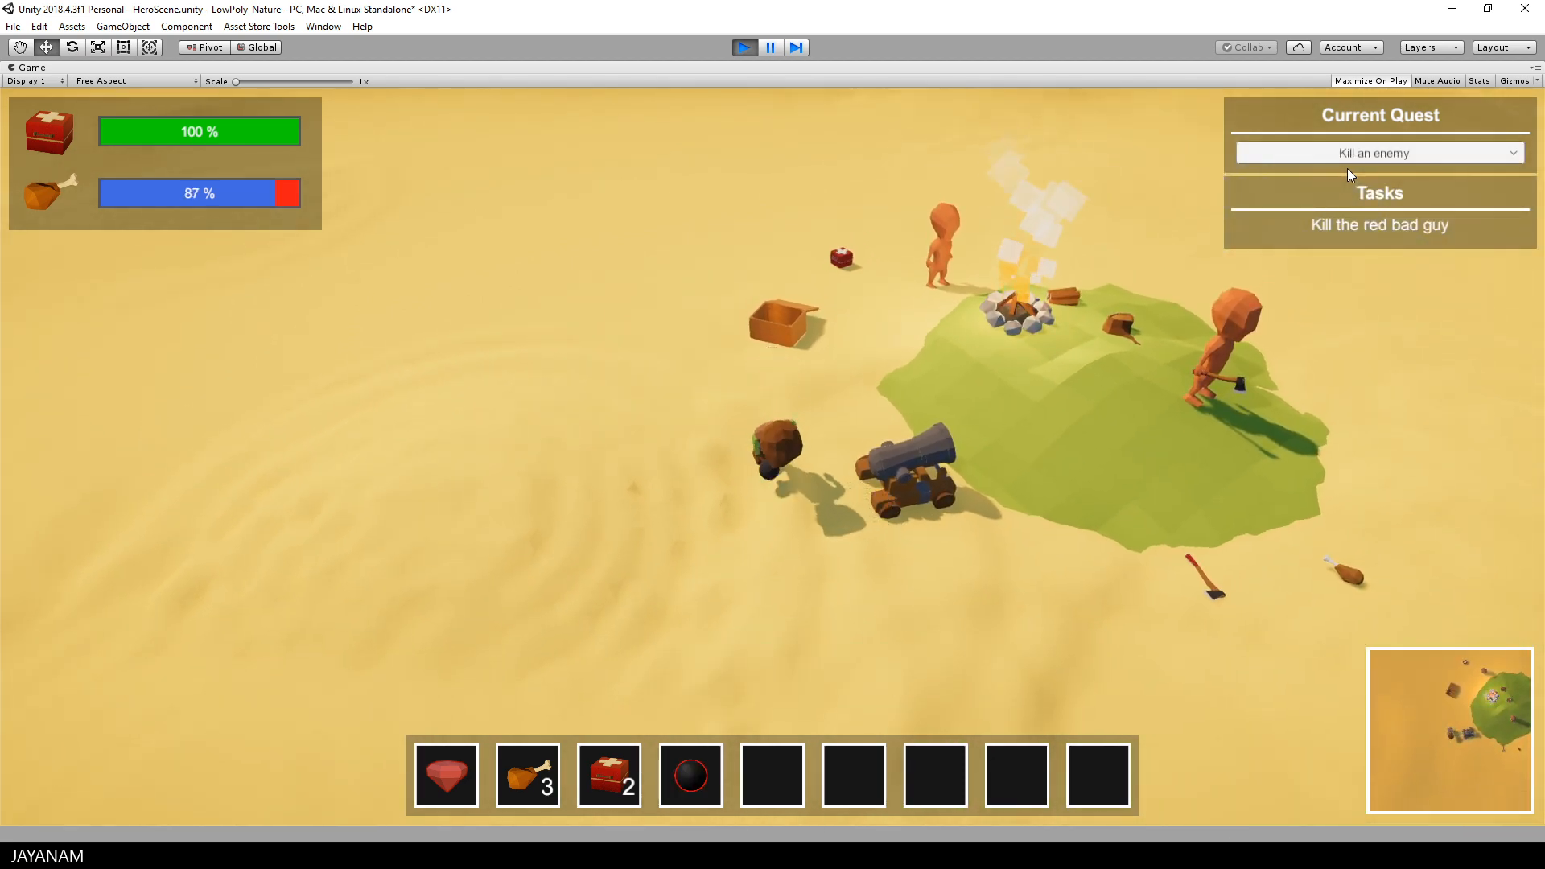
Step: Move the hero up to the cannon, load it with the cannonball and fire it at the enemy
{"action": "key", "text": "d"}
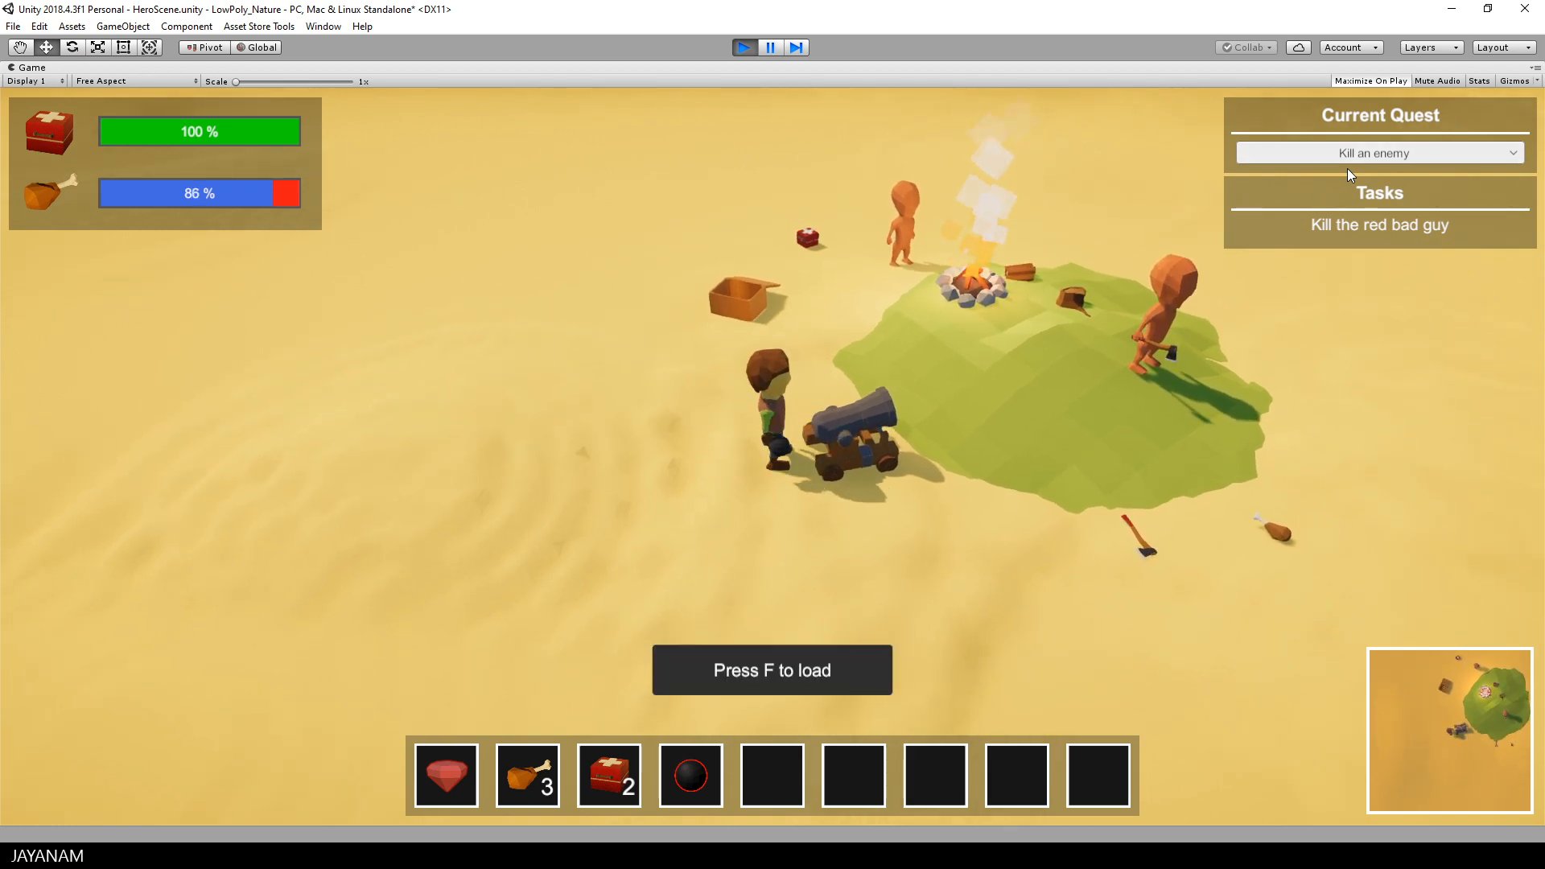
{"action": "key", "text": "f"}
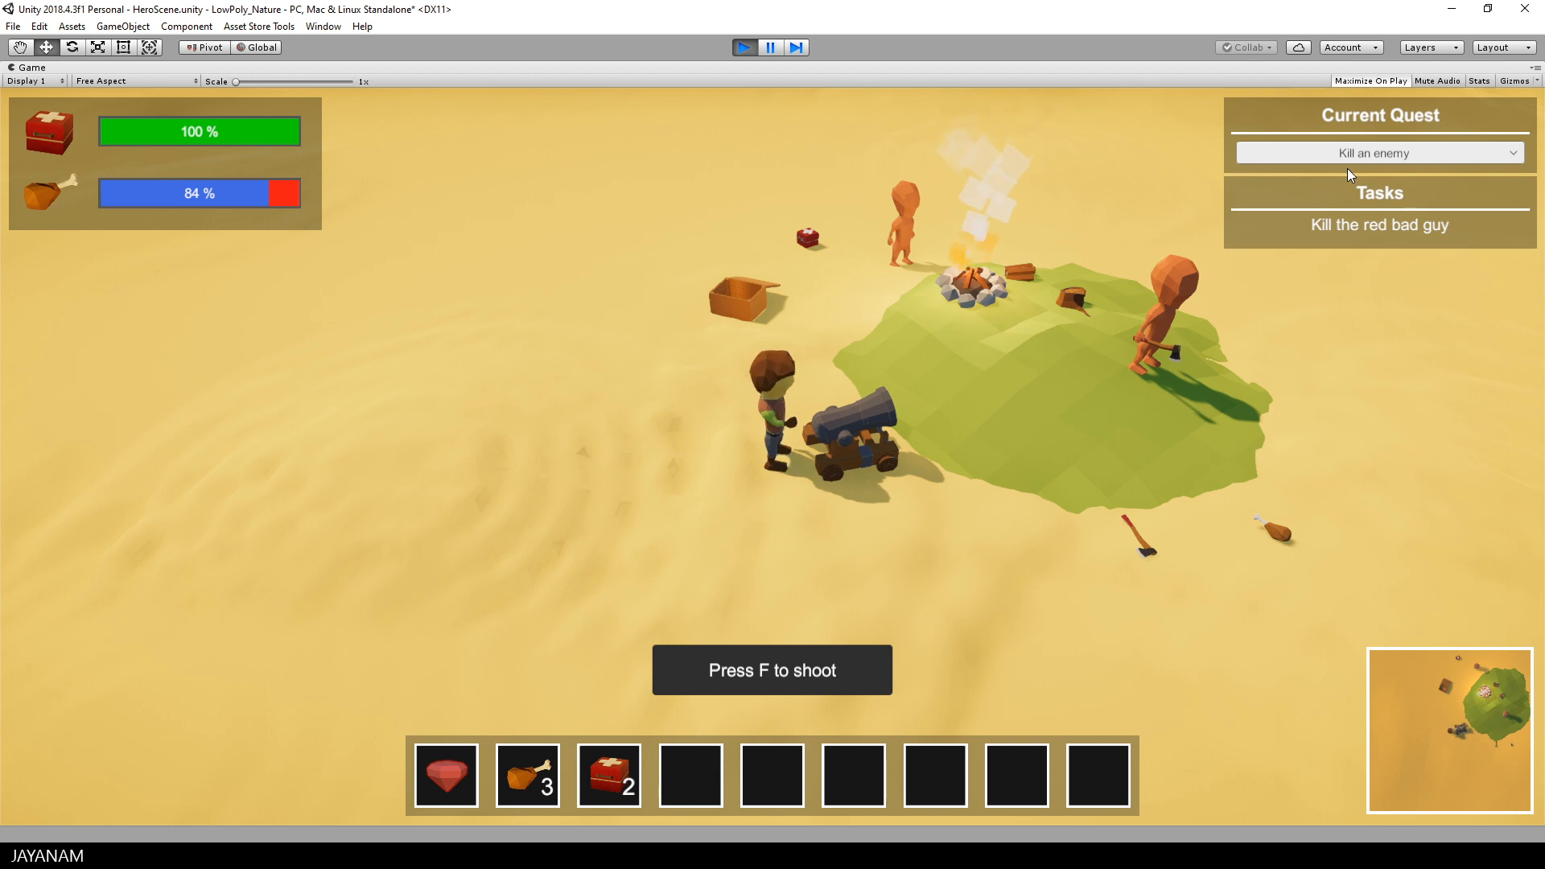
{"action": "key", "text": "f"}
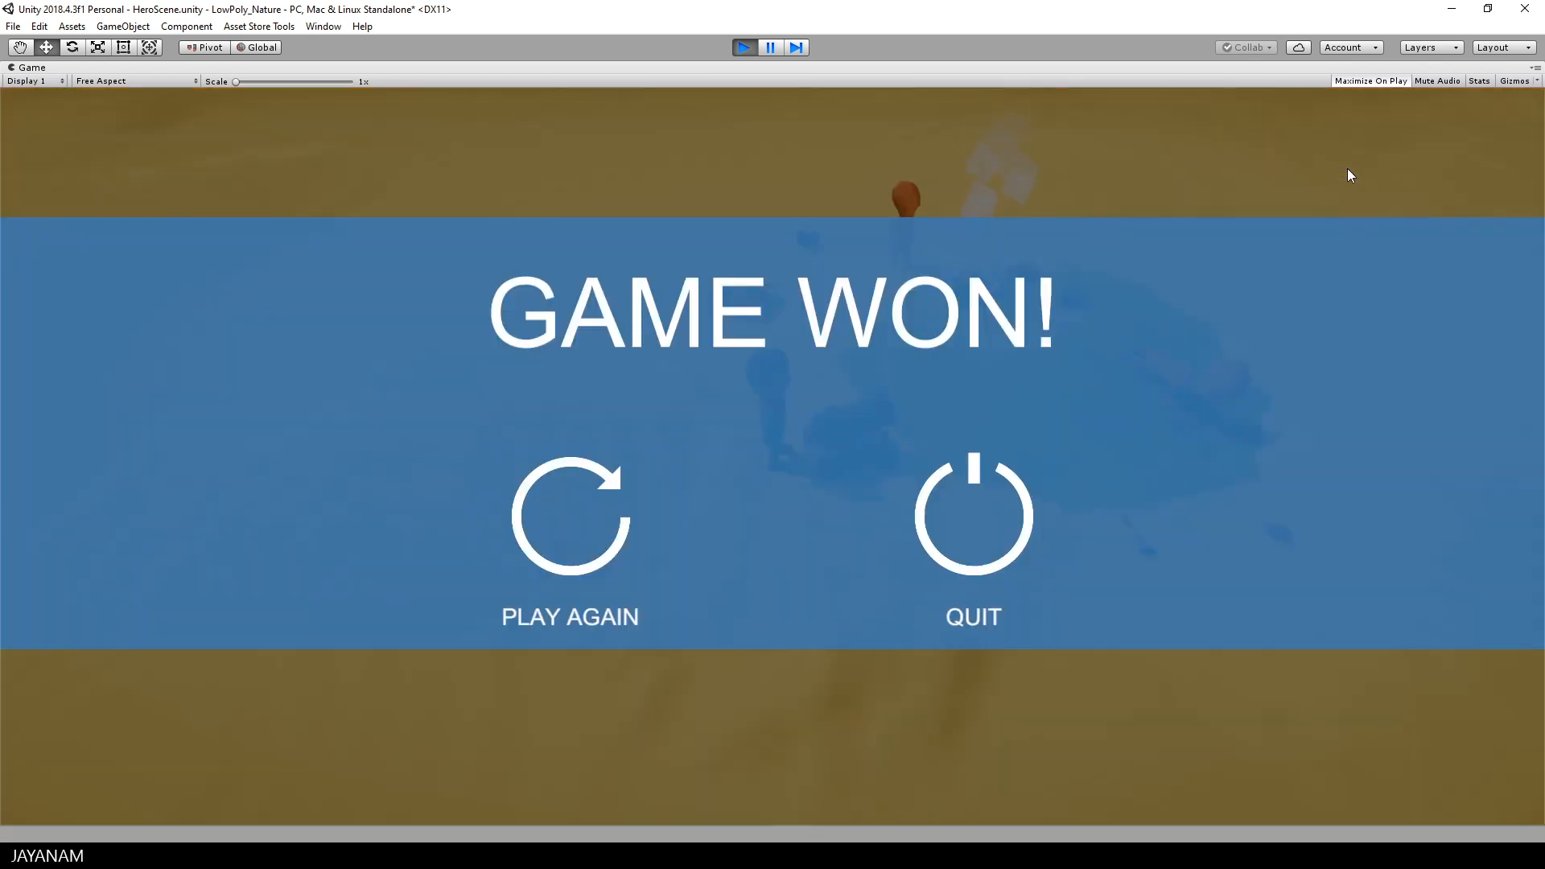